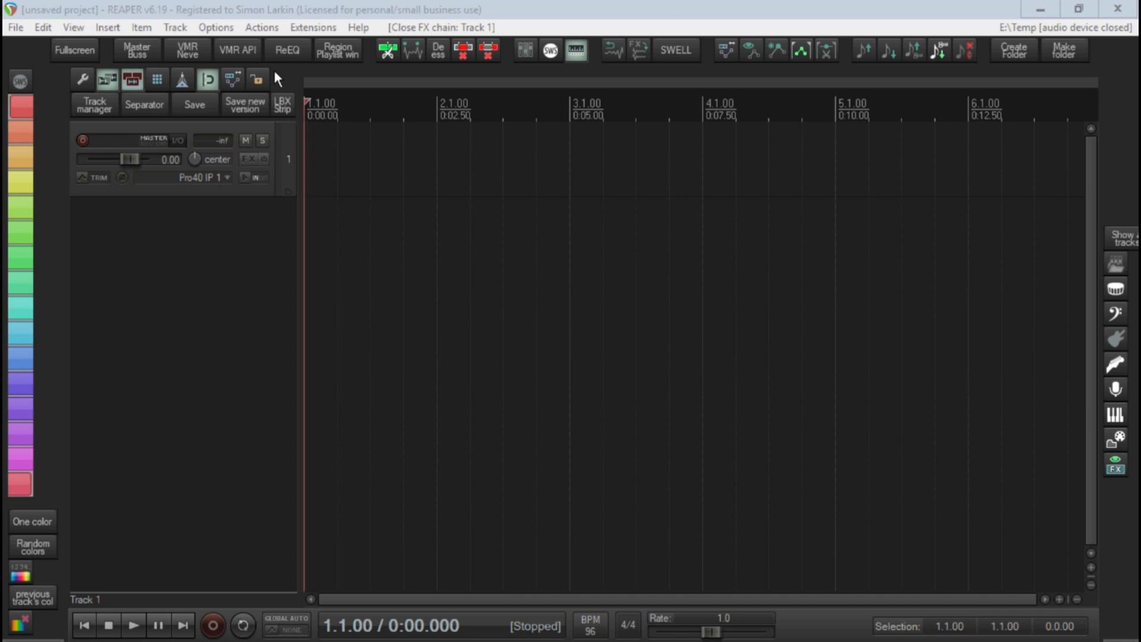
Load the VMR Neve effect chain on track 1, look through its modules as far as FG-401, and close the plugin window
{"action": "left_click", "coordinate": [284, 165]}
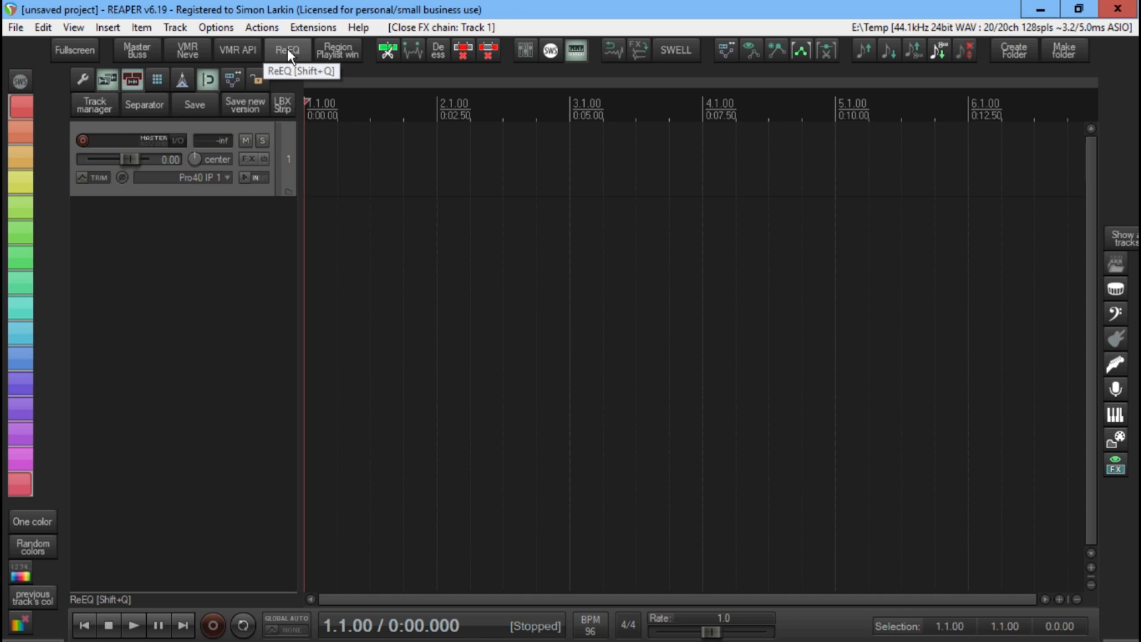
{"action": "left_click", "coordinate": [193, 57]}
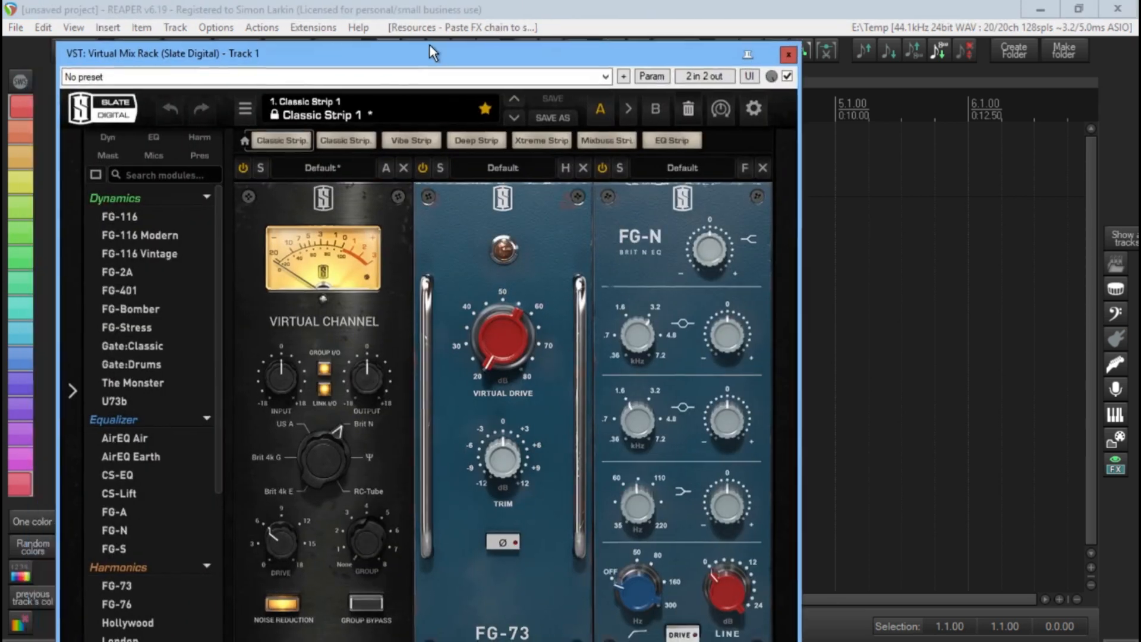
{"action": "left_click_drag", "start_coordinate": [429, 46], "coordinate": [494, 9]}
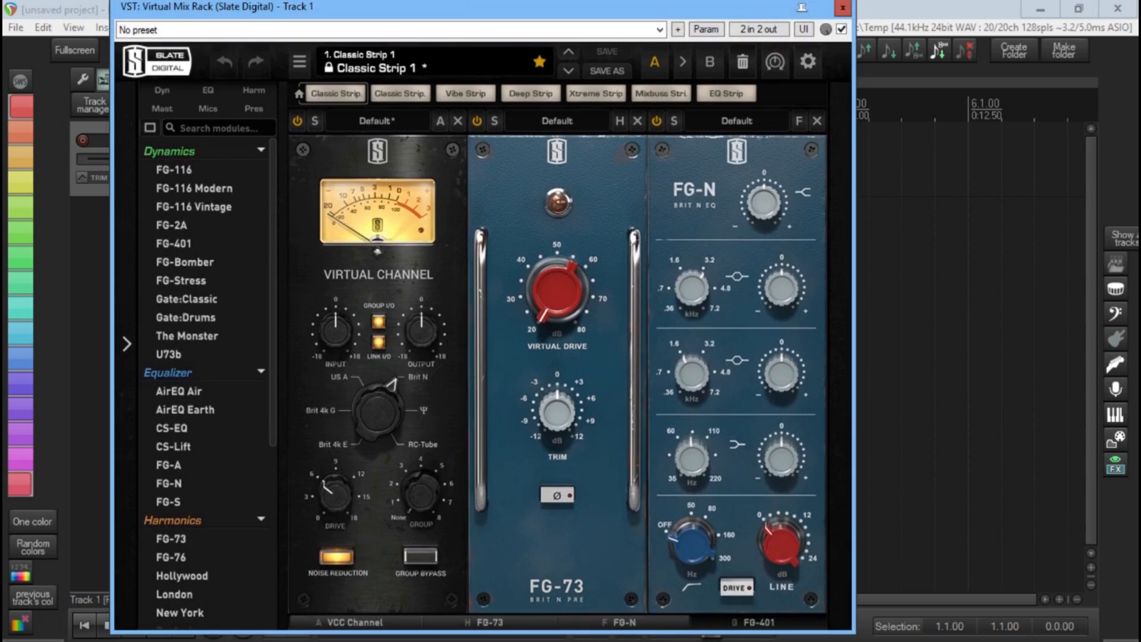
{"action": "left_click", "coordinate": [780, 625]}
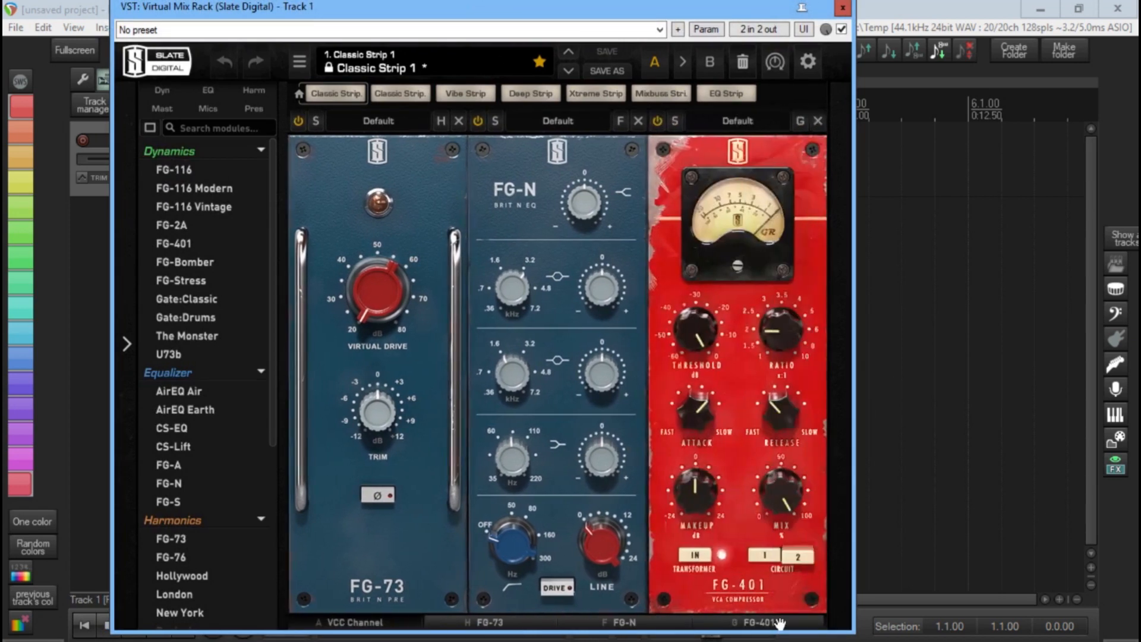
{"action": "left_click", "coordinate": [842, 8]}
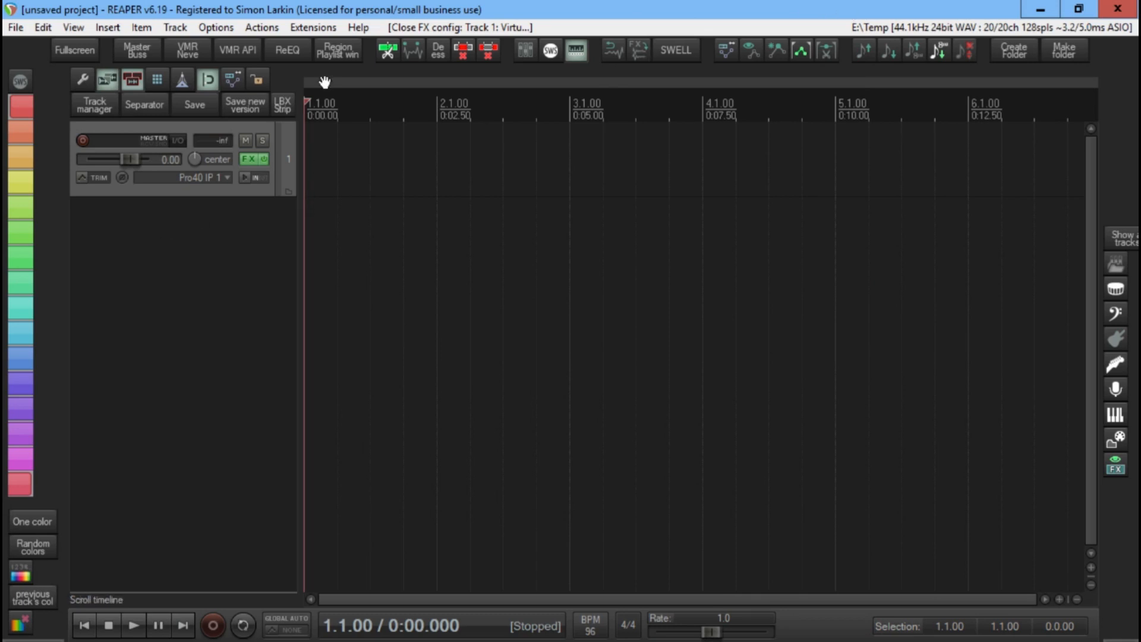
Add ReEQ to track 1, view its equalizer window, and remove all effects from the track
{"action": "left_click", "coordinate": [299, 52]}
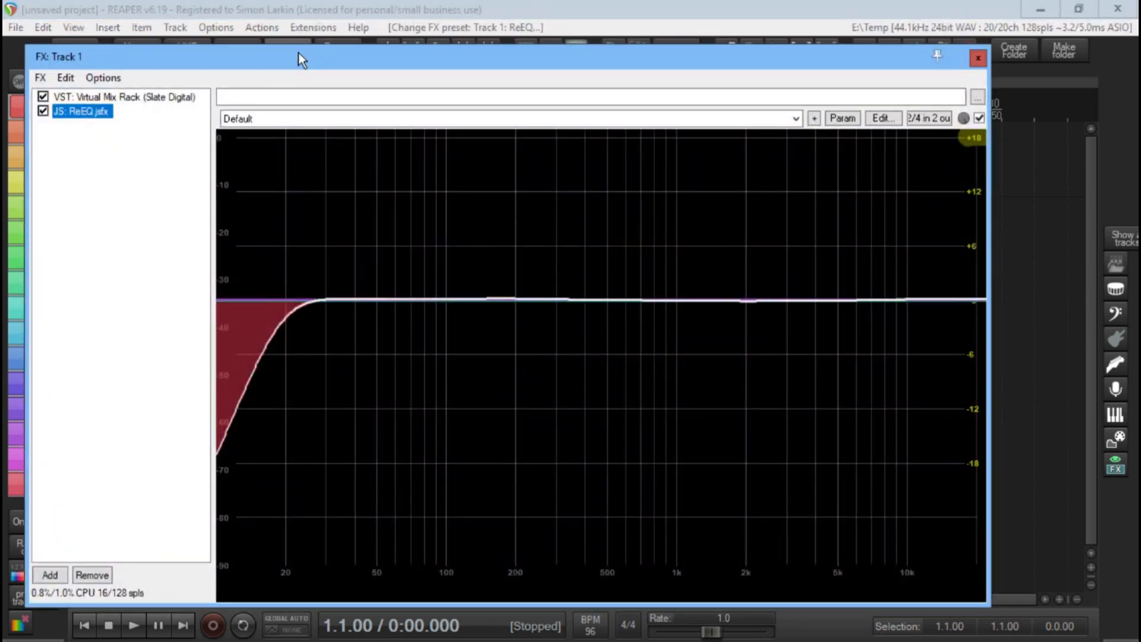
{"action": "left_click_drag", "start_coordinate": [463, 69], "coordinate": [462, 48]}
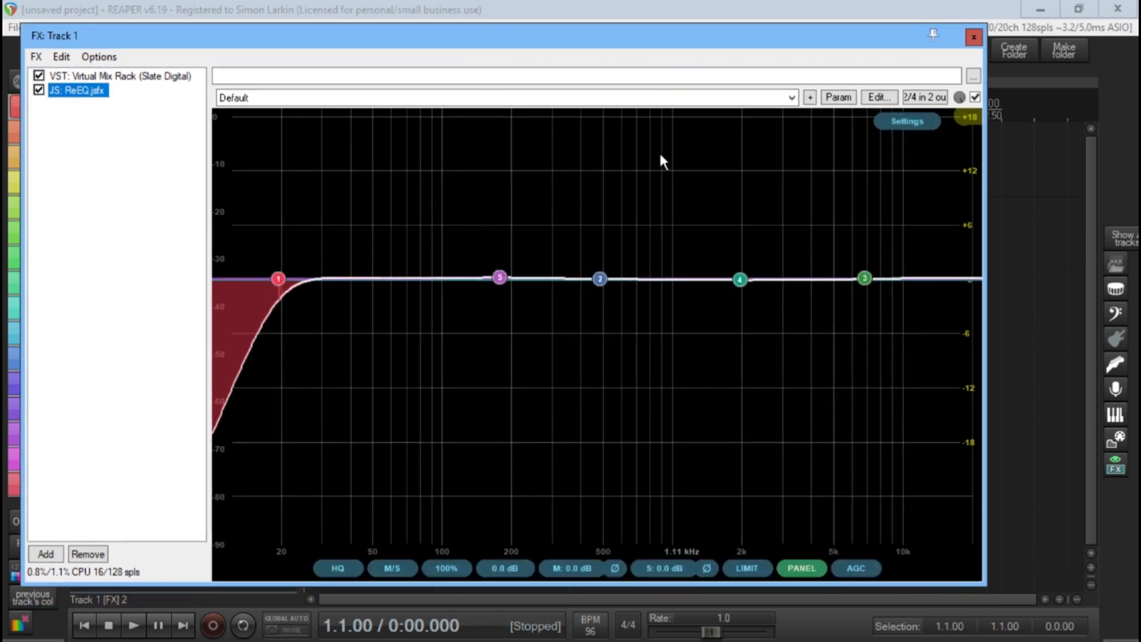
{"action": "left_click", "coordinate": [974, 37]}
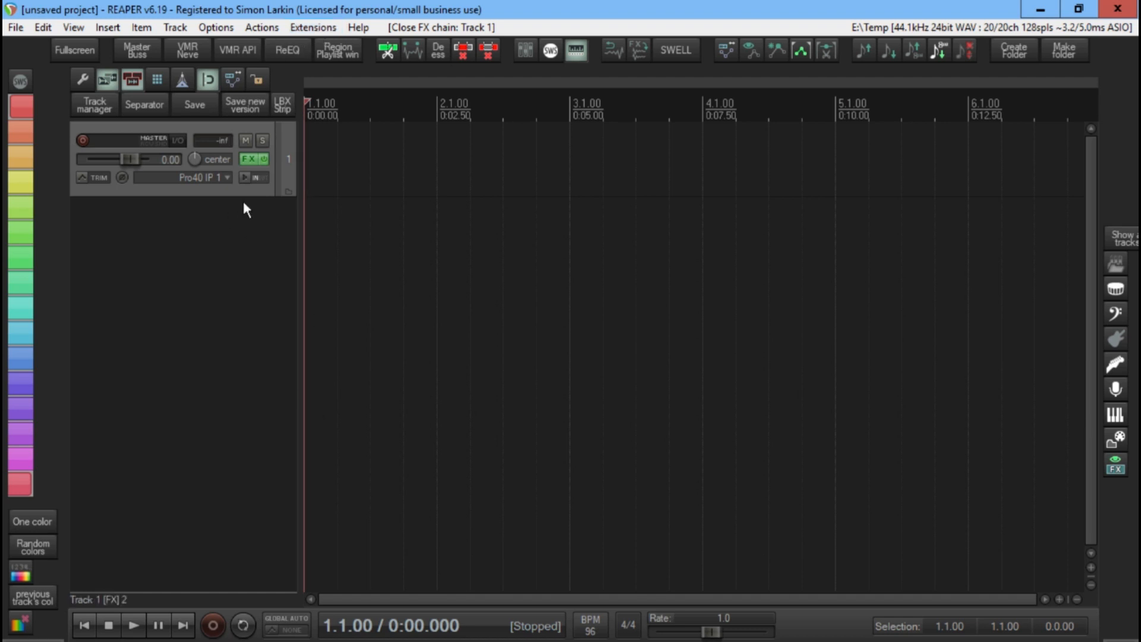
{"action": "left_click", "coordinate": [249, 158], "text": "alt"}
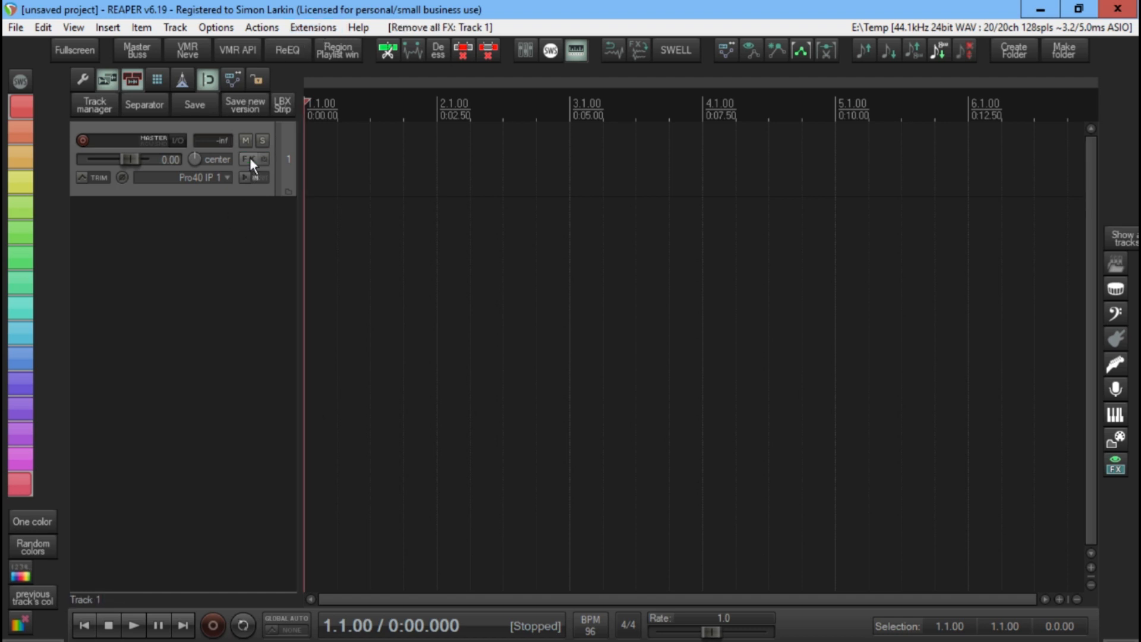
Create a shortcut action for VST: ReaComp (Cockos) from track 1's effects browser without assigning a key, and close the effects windows
{"action": "left_click", "coordinate": [249, 158]}
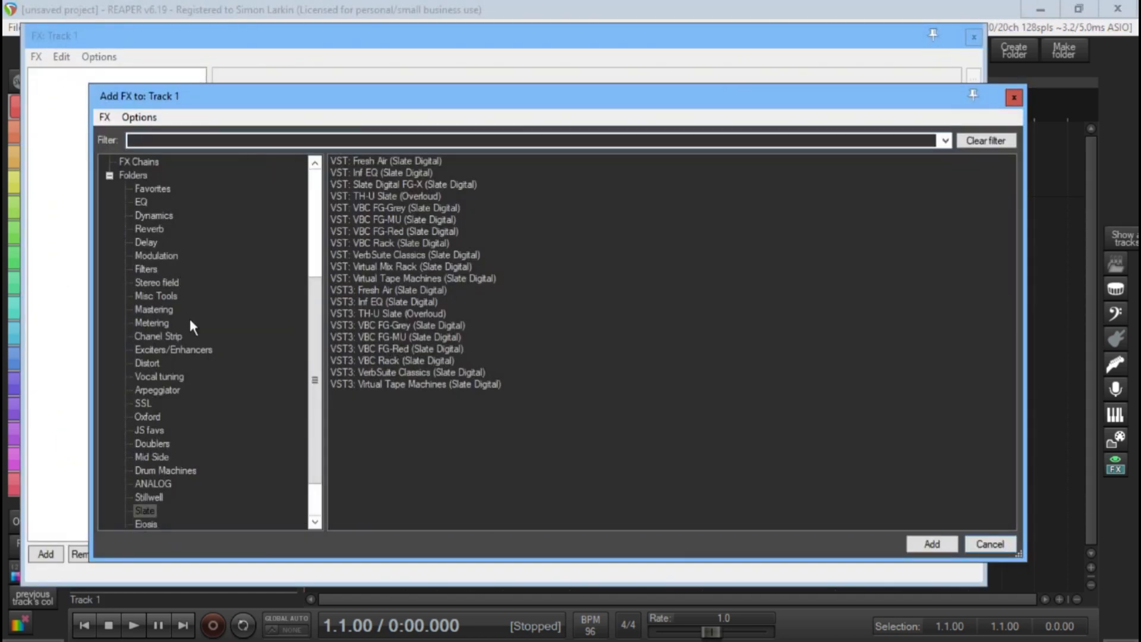
{"action": "scroll", "coordinate": [193, 297], "scroll_direction": "up", "scroll_amount": 5}
{"action": "left_click", "coordinate": [142, 297]}
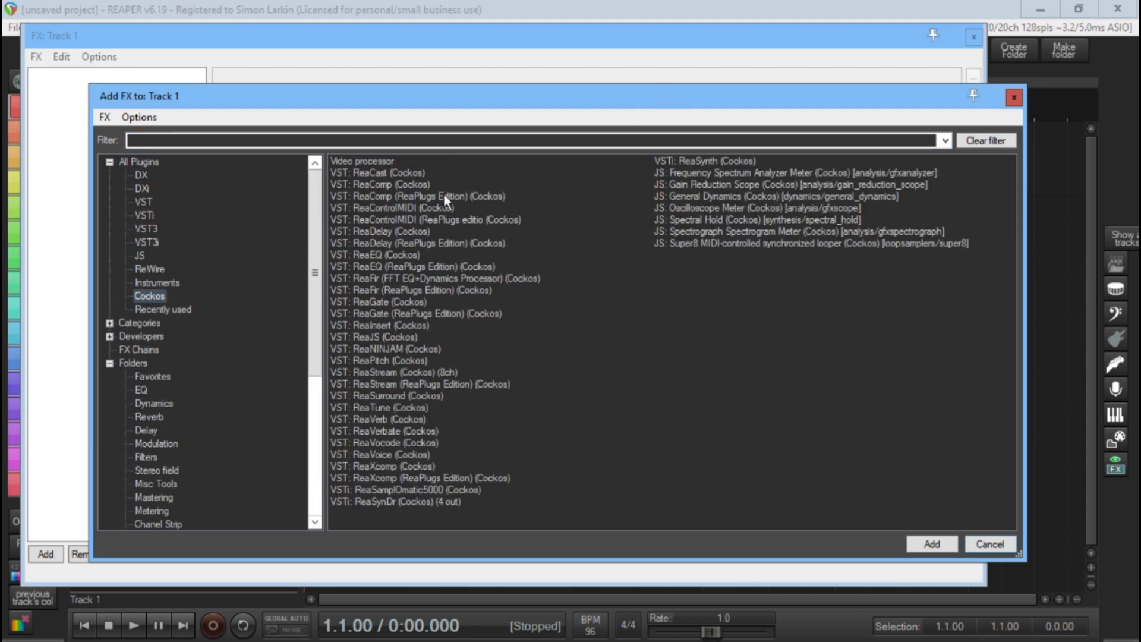
{"action": "right_click", "coordinate": [414, 185]}
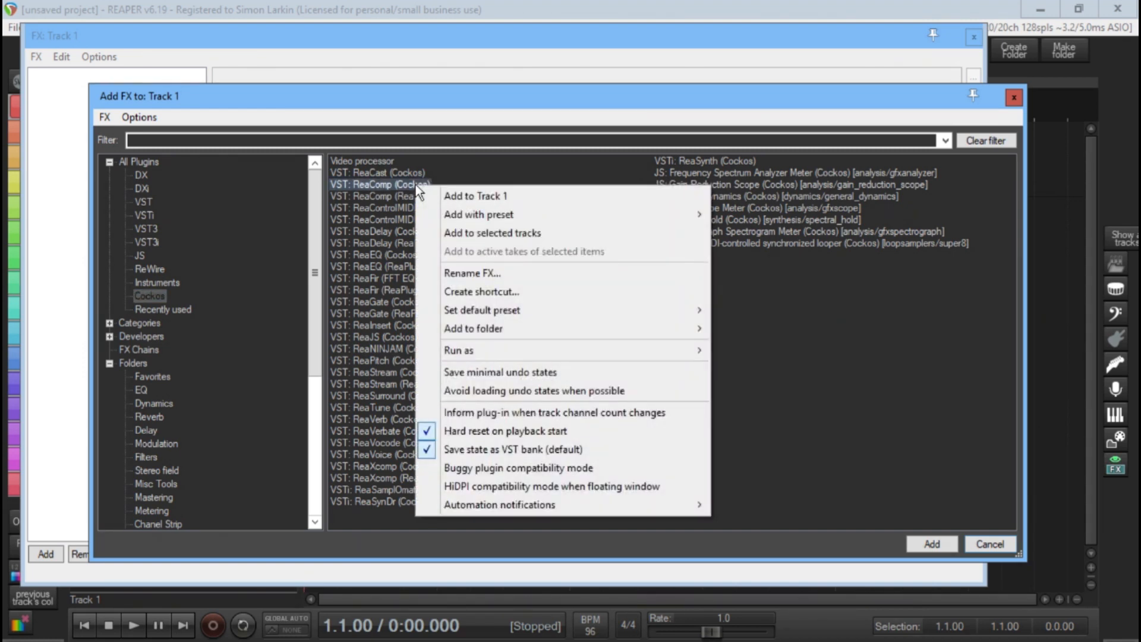
{"action": "left_click", "coordinate": [505, 292]}
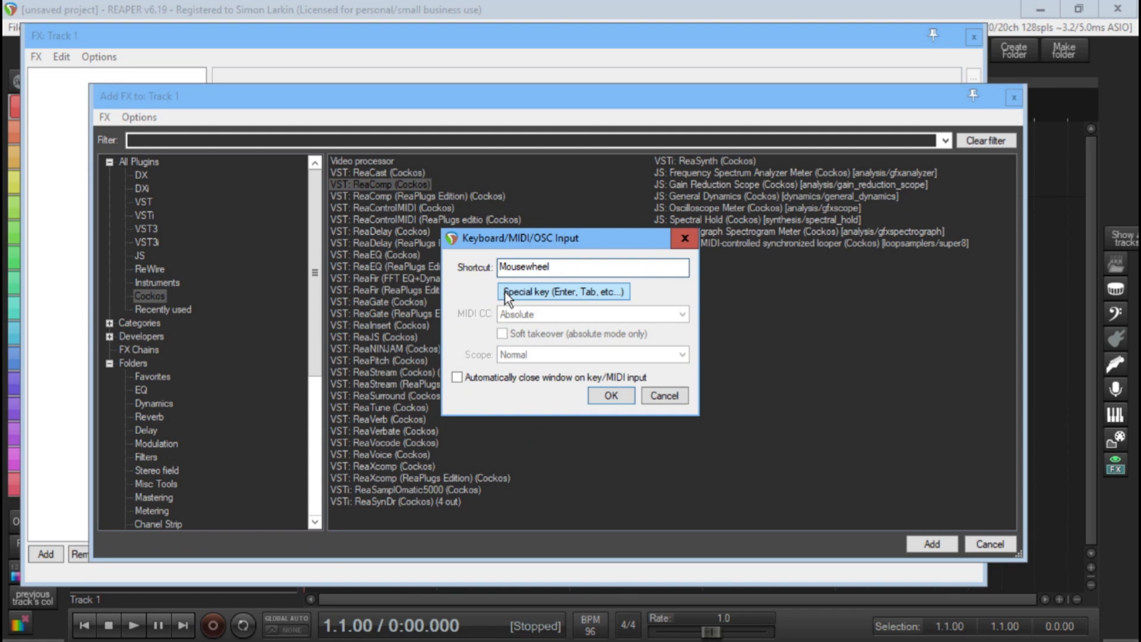
{"action": "left_click", "coordinate": [672, 400]}
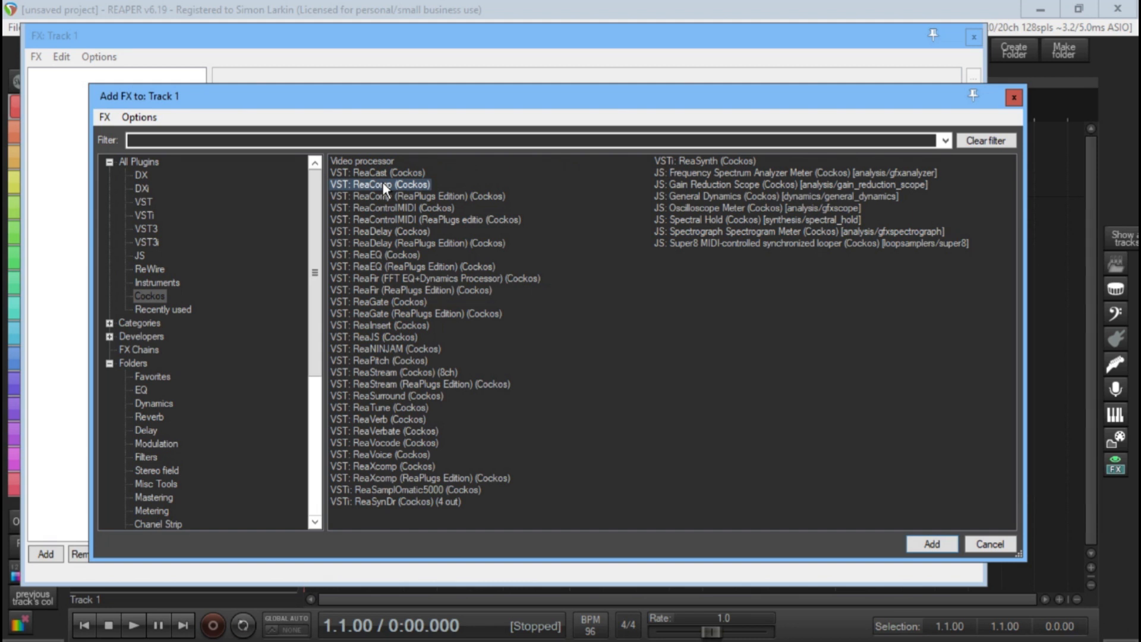
{"action": "left_click", "coordinate": [601, 323]}
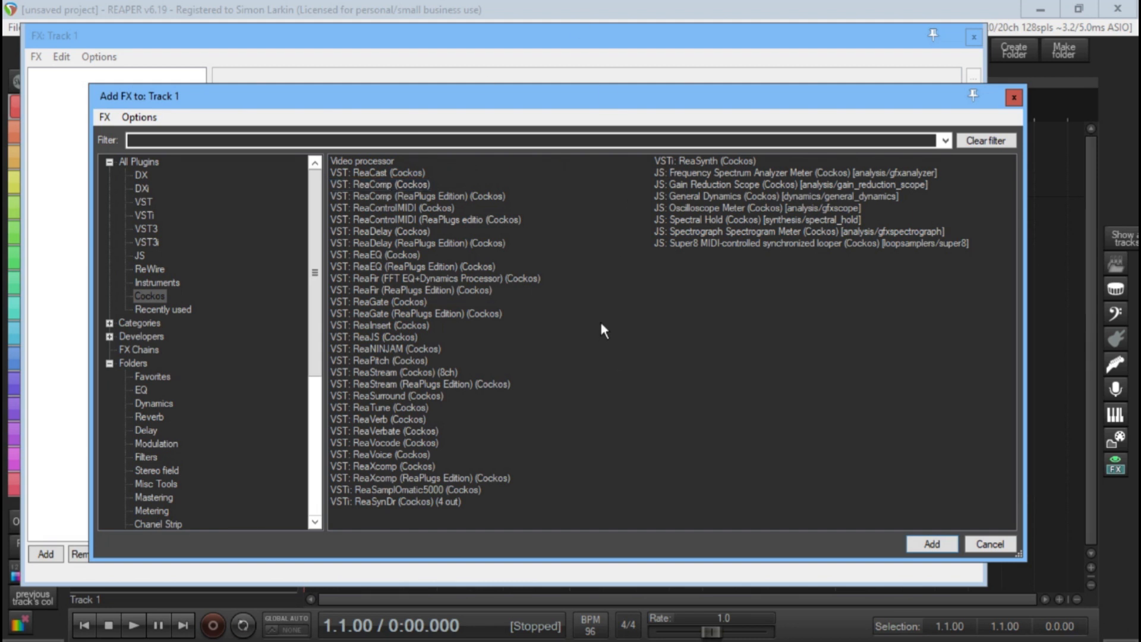
{"action": "left_click", "coordinate": [1005, 544]}
{"action": "left_click", "coordinate": [973, 38]}
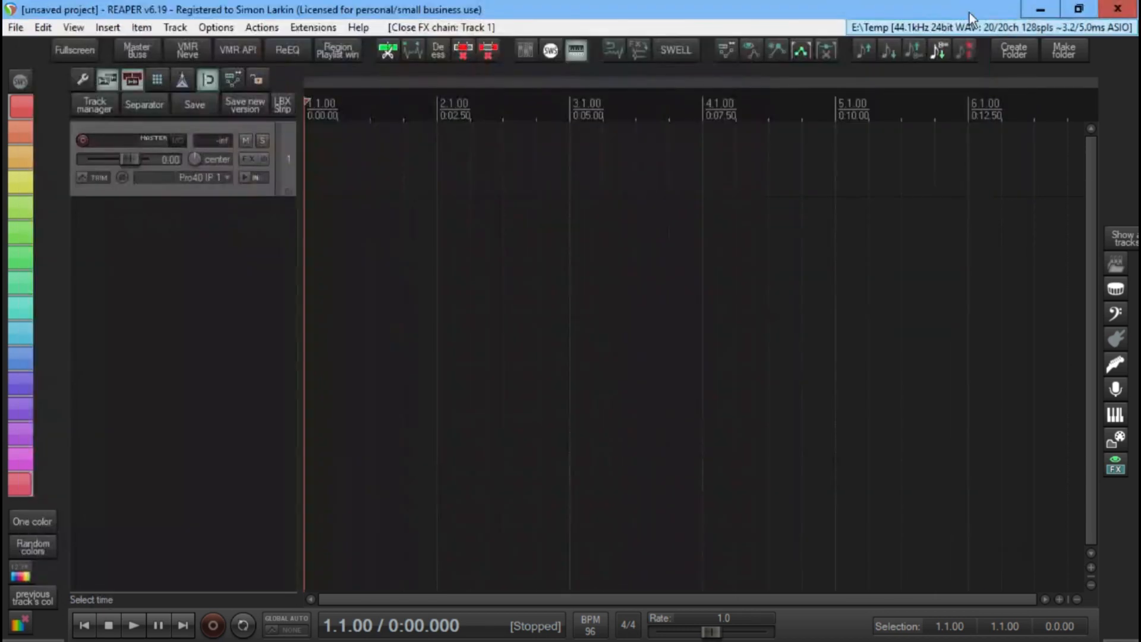
Search the action list for "Insert fx" and locate the Insert FX: VST: ReaComp (Cockos) action
{"action": "left_click", "coordinate": [267, 28]}
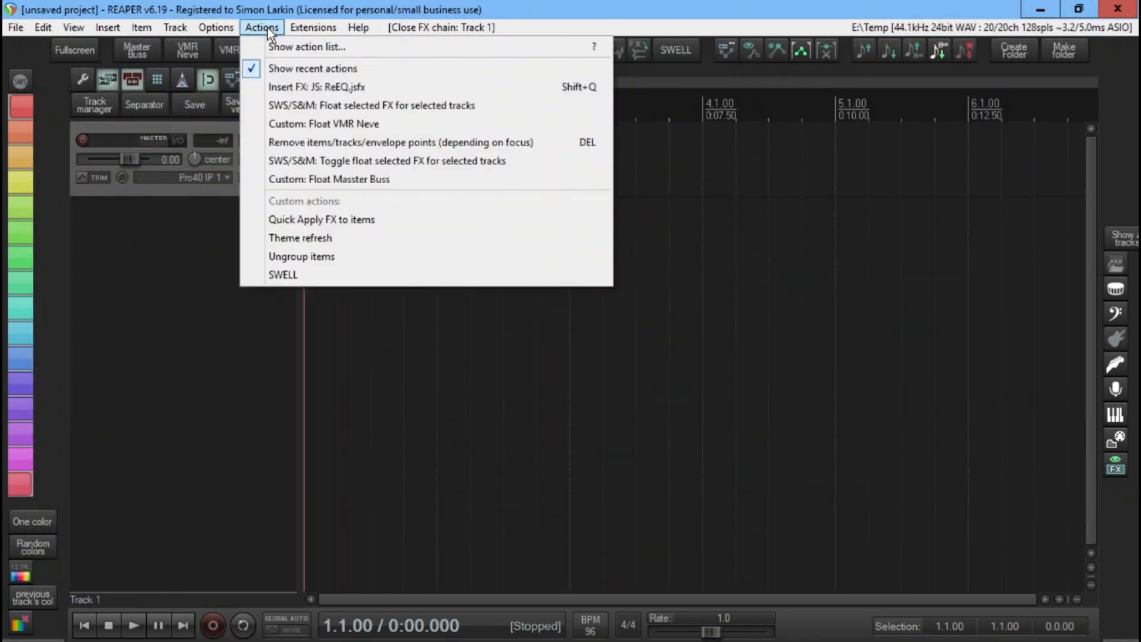
{"action": "left_click", "coordinate": [294, 54]}
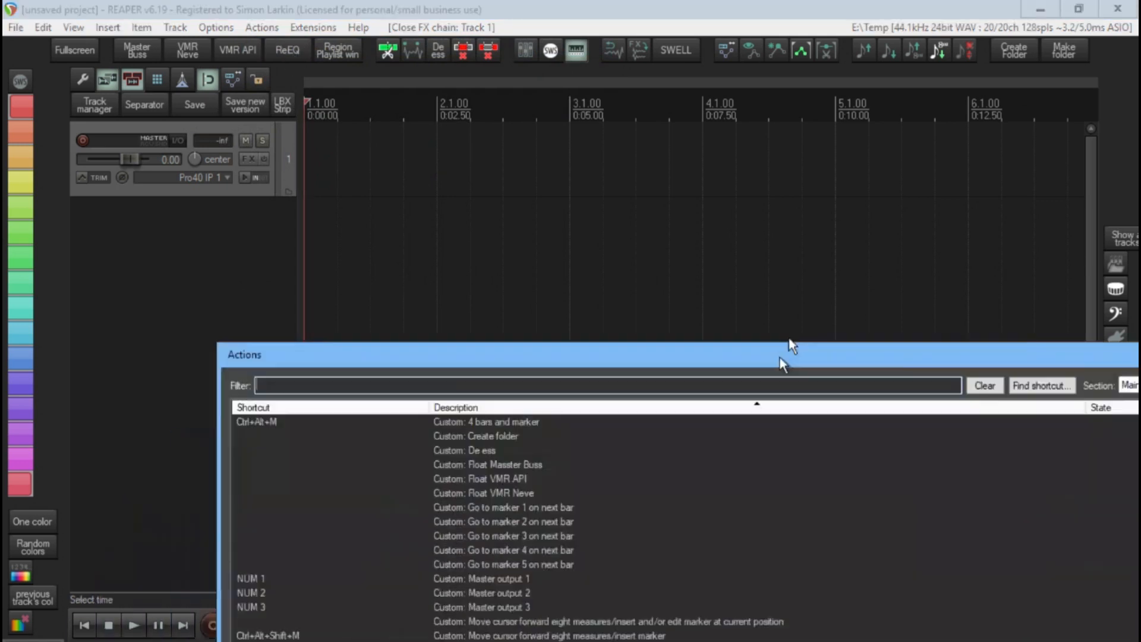
{"action": "left_click_drag", "start_coordinate": [780, 364], "coordinate": [652, 9]}
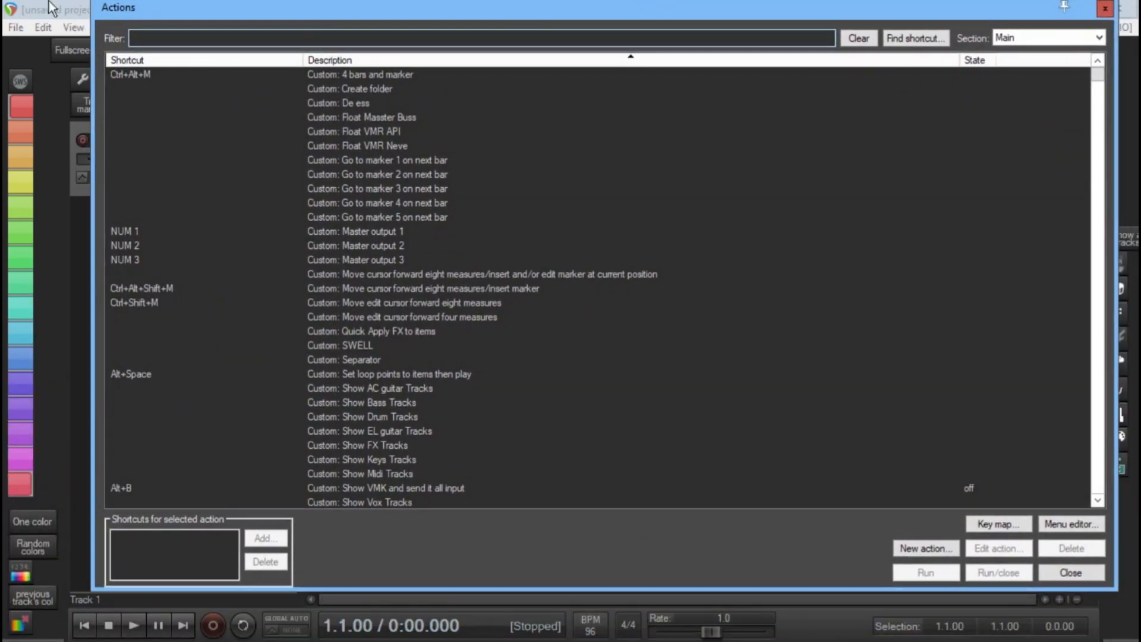
{"action": "left_click", "coordinate": [181, 33]}
{"action": "type", "text": "l"}
{"action": "type", "text": "nsert"}
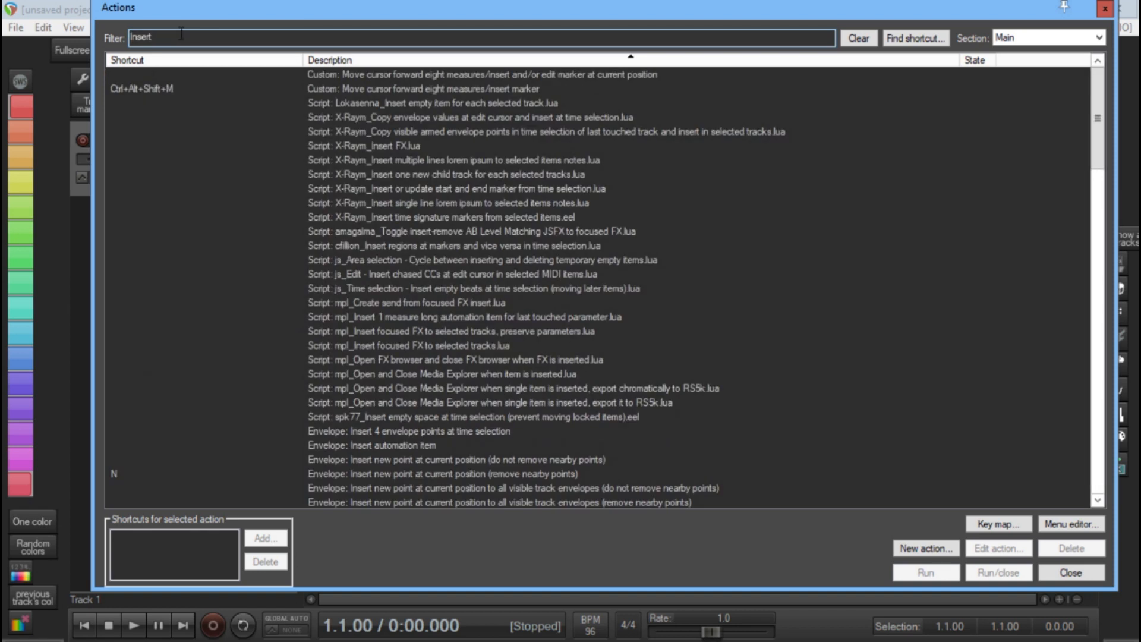
{"action": "type", "text": " fx"}
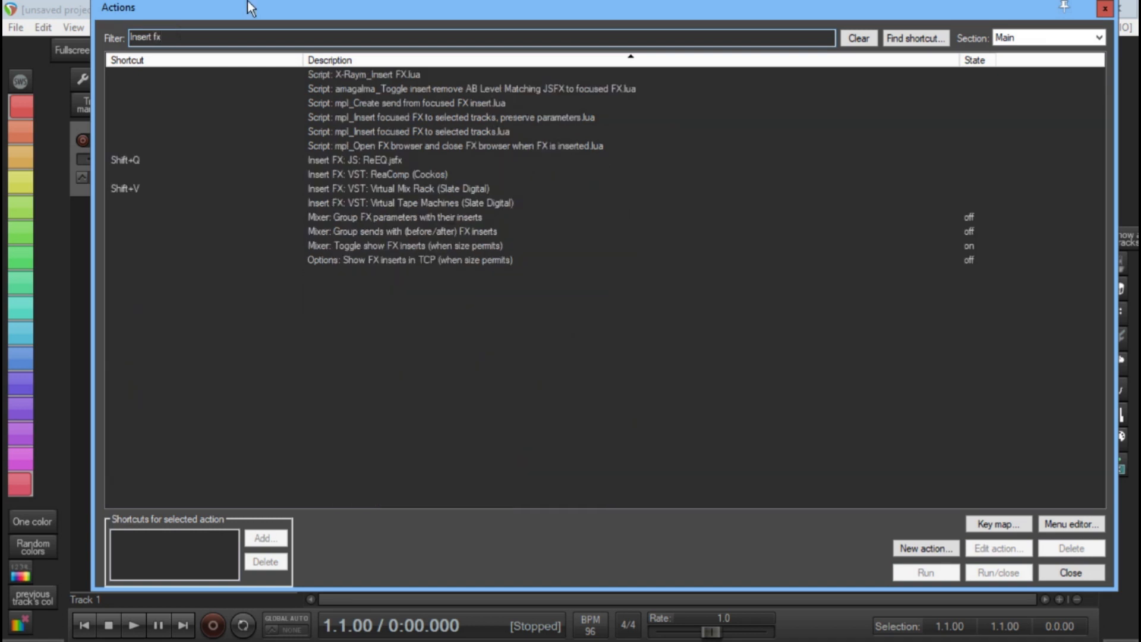
{"action": "left_click", "coordinate": [399, 174]}
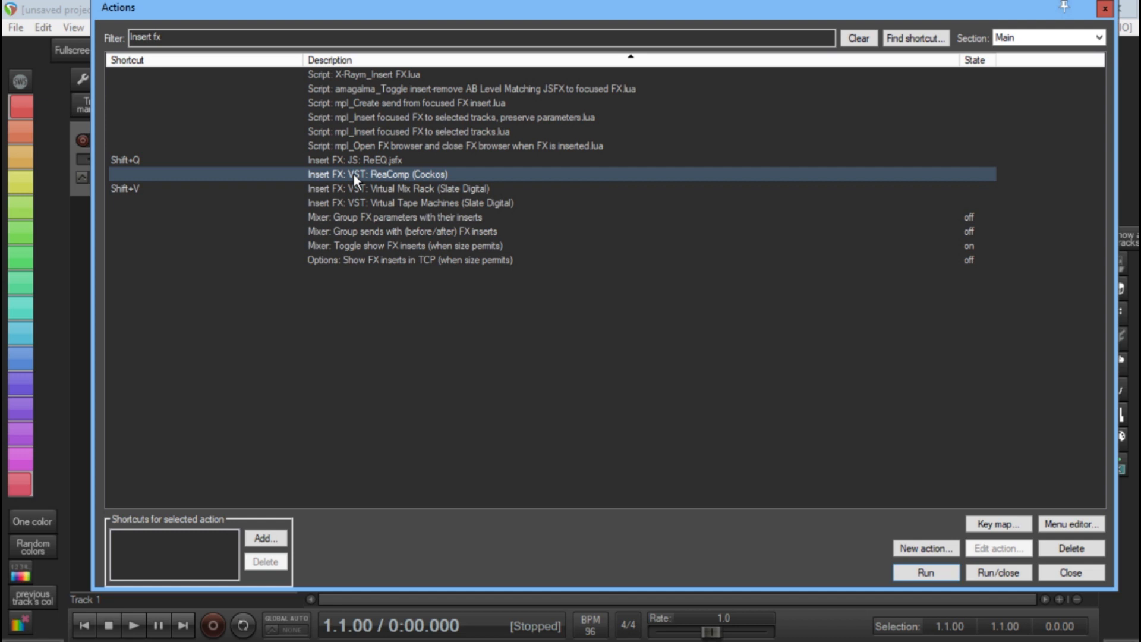
{"action": "left_click", "coordinate": [1104, 8]}
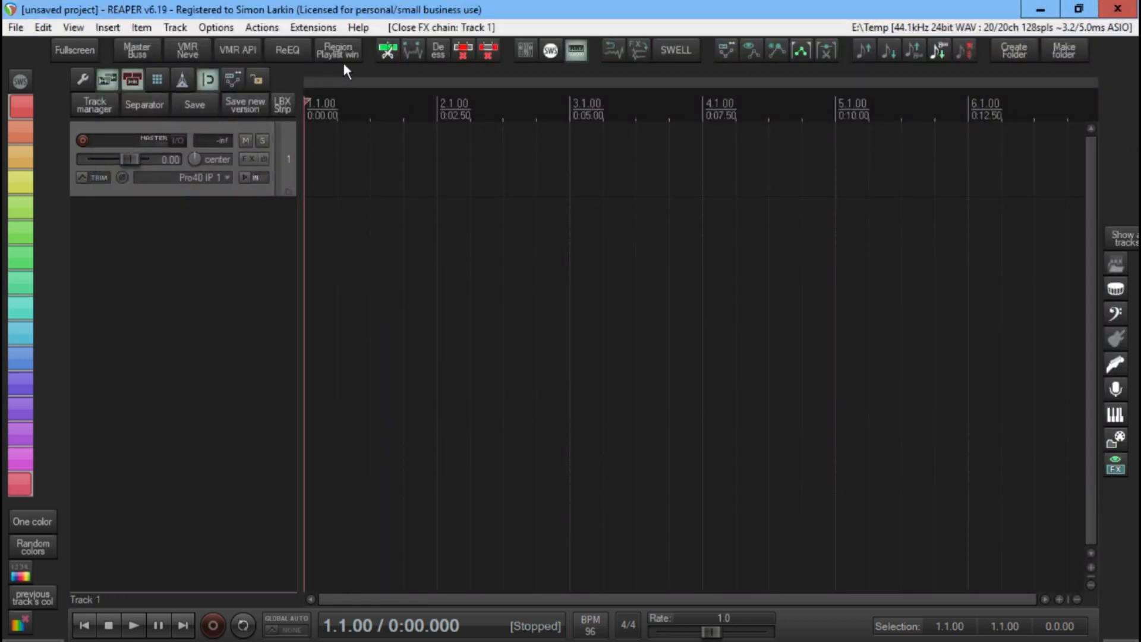
Change the action of the Region Playlist window entry in Floating toolbar 1 to Insert FX: VST: ReaComp (Cockos)
{"action": "right_click", "coordinate": [367, 55]}
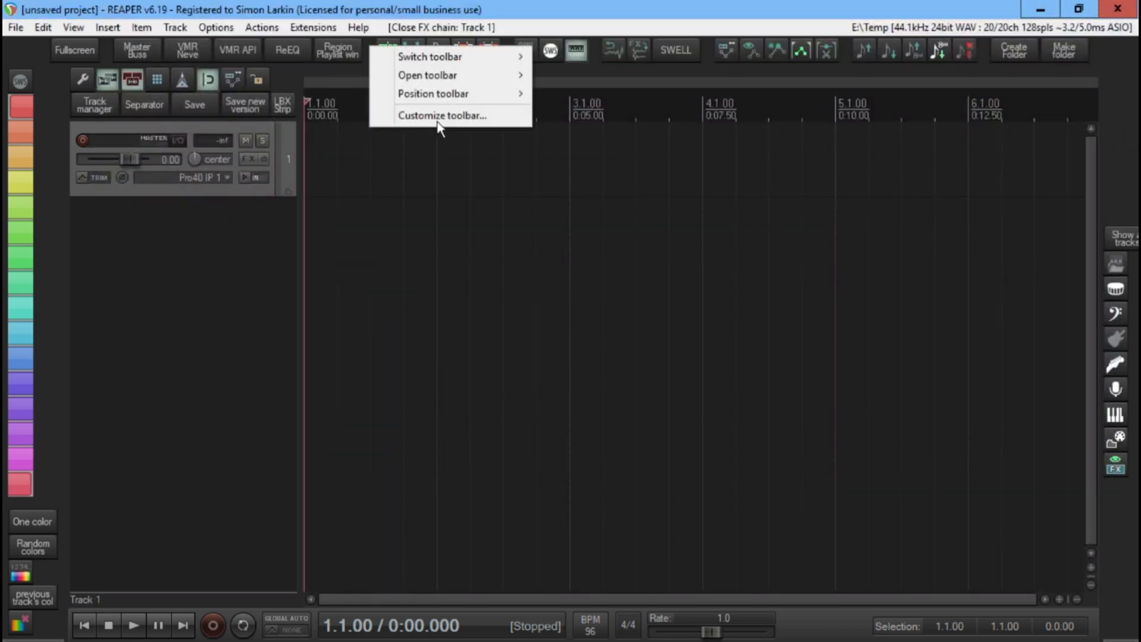
{"action": "left_click", "coordinate": [445, 115]}
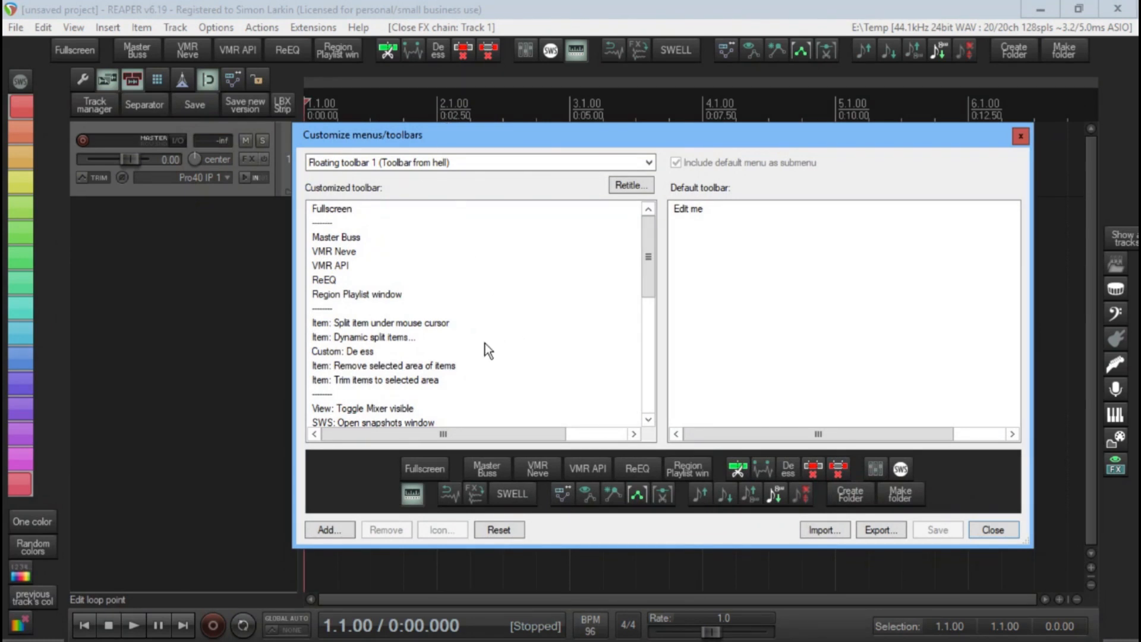
{"action": "left_click", "coordinate": [397, 298]}
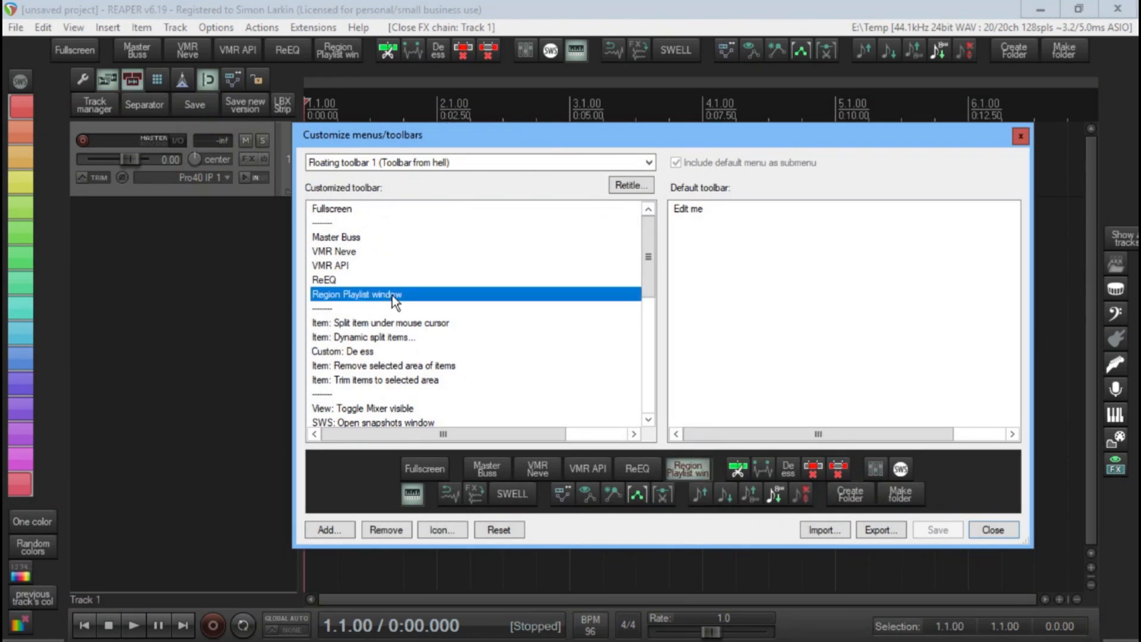
{"action": "right_click", "coordinate": [392, 291]}
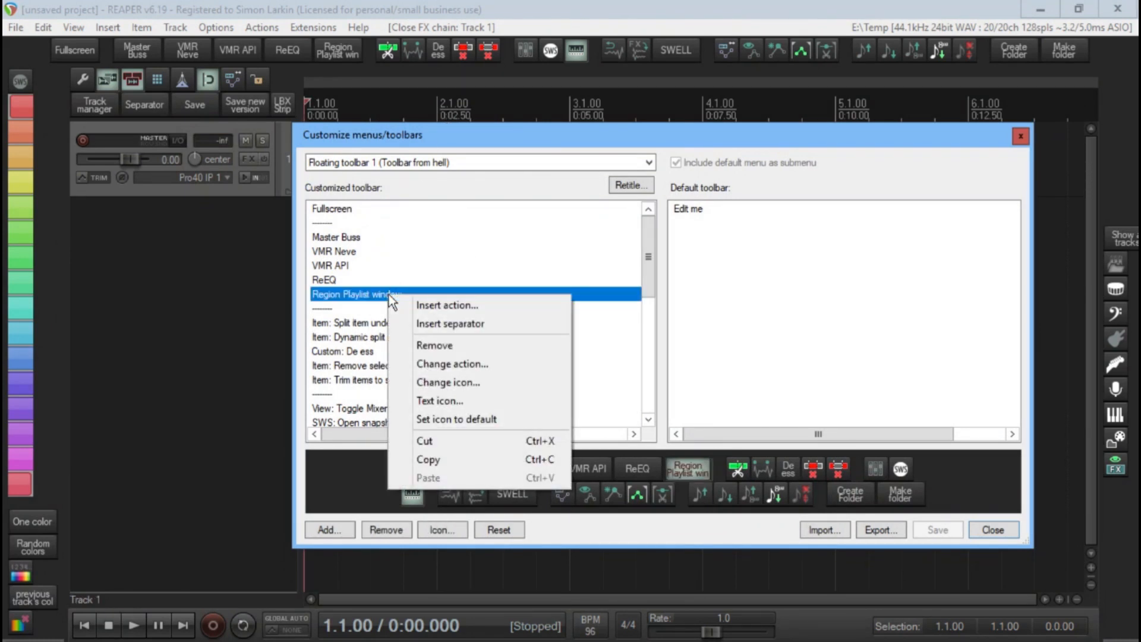
{"action": "left_click", "coordinate": [473, 365]}
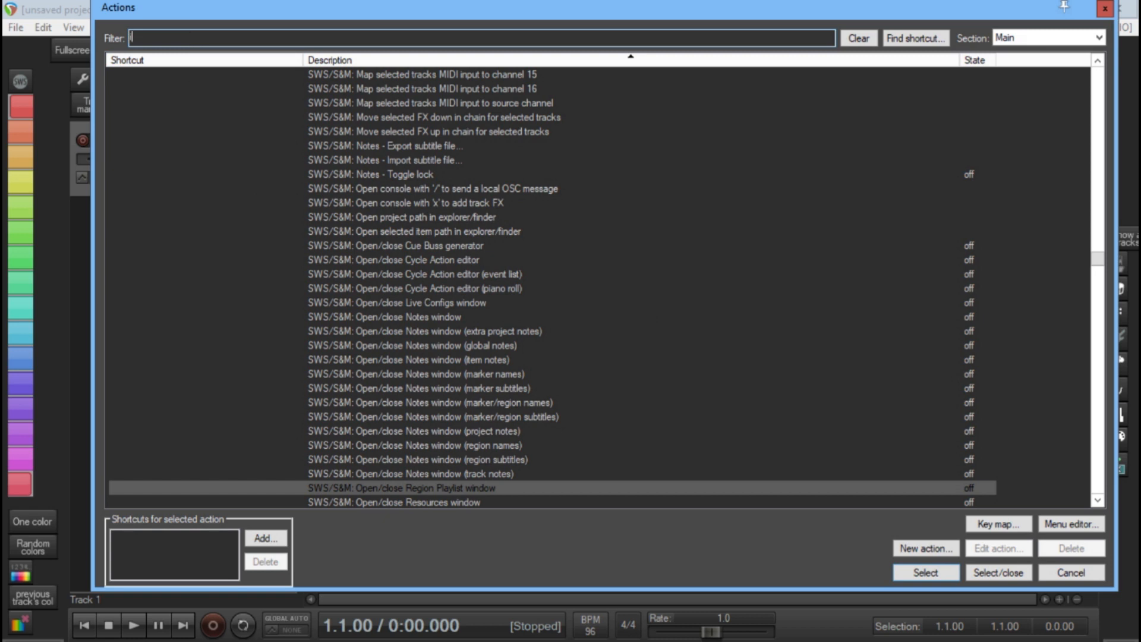
{"action": "type", "text": "insert"}
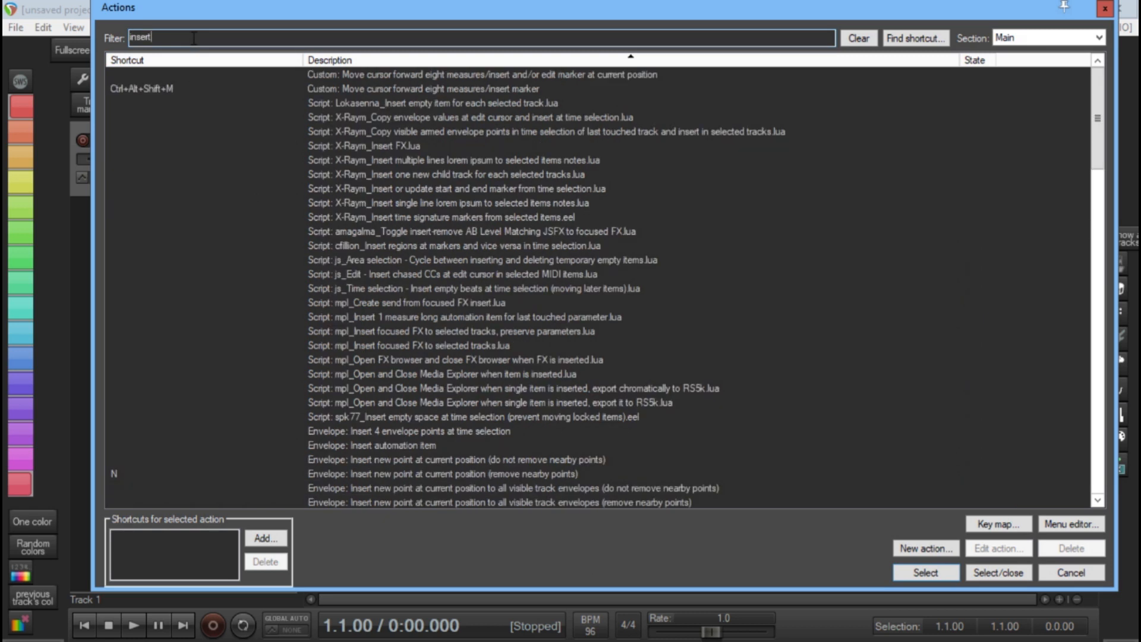
{"action": "type", "text": " fx"}
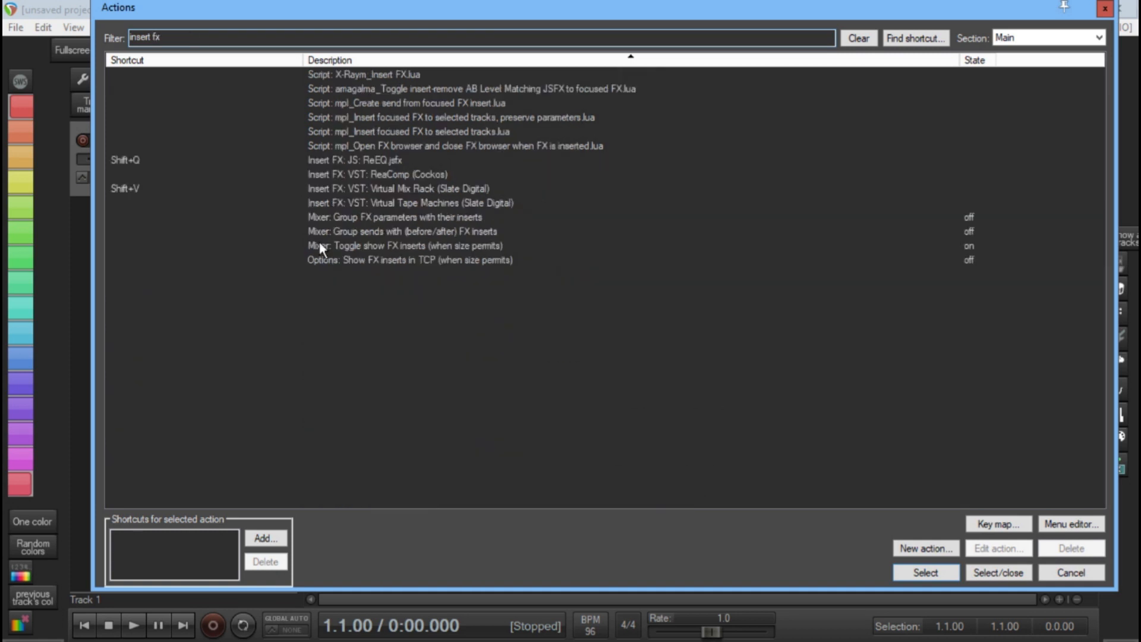
{"action": "left_click", "coordinate": [393, 174]}
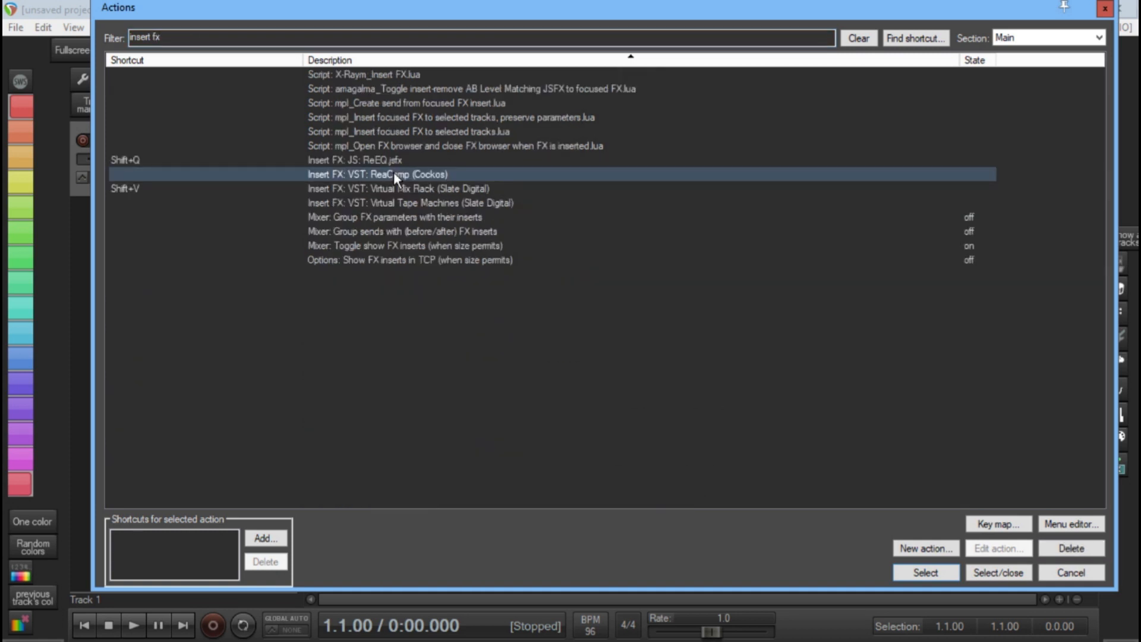
{"action": "left_click", "coordinate": [932, 572]}
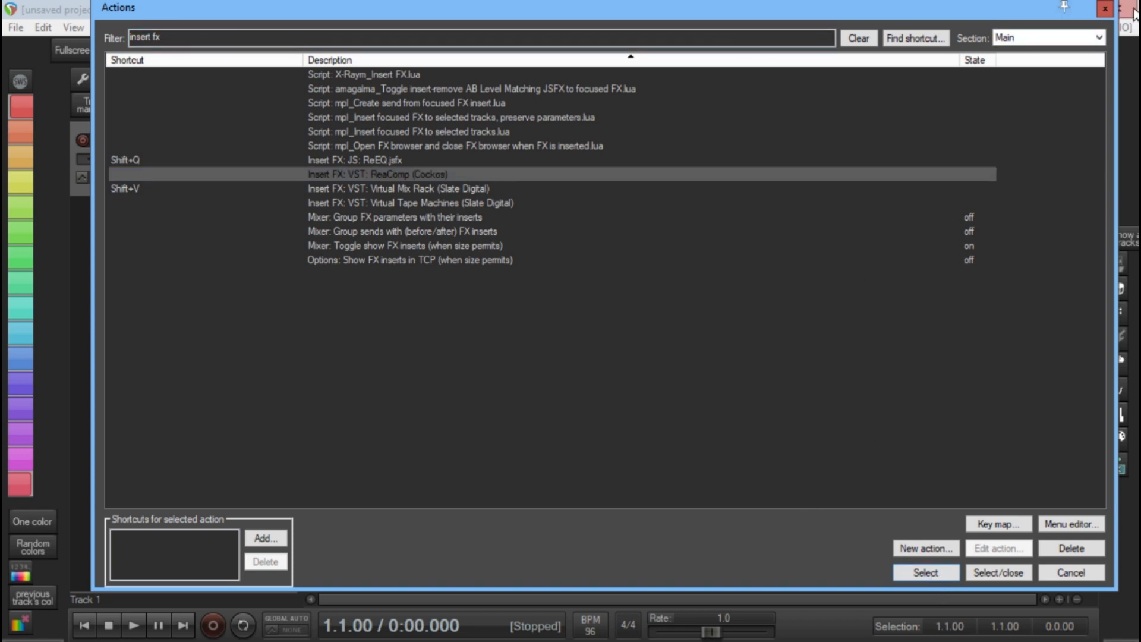
{"action": "left_click", "coordinate": [1103, 8]}
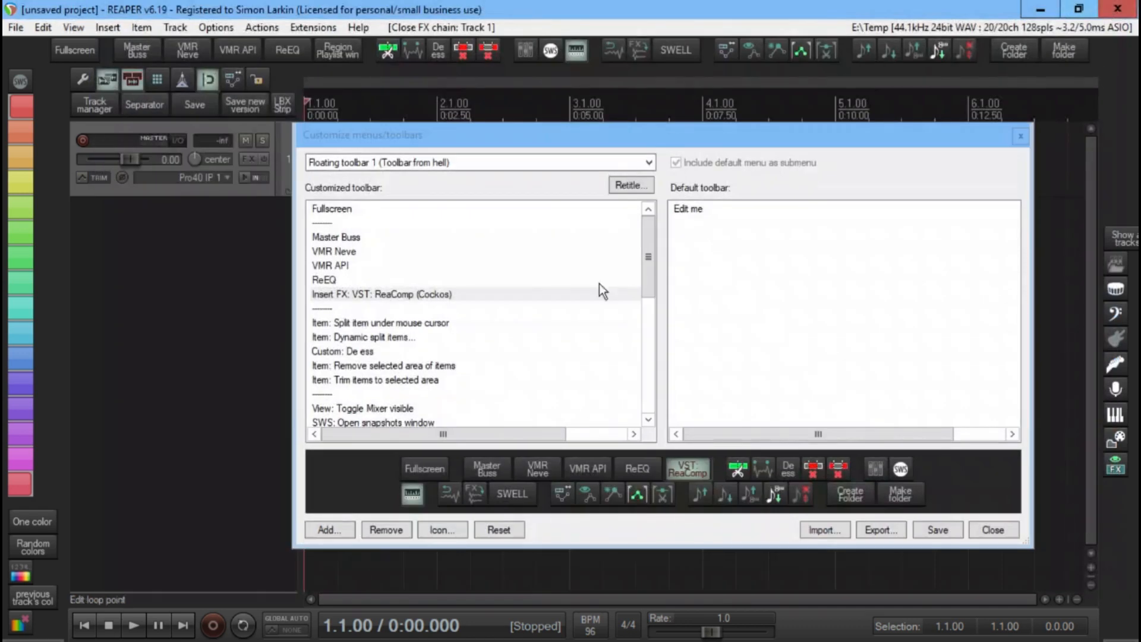
Set the text icon of the Insert FX: VST: ReaComp (Cockos) toolbar entry to ReaComp, then save and close the toolbar customization
{"action": "right_click", "coordinate": [442, 291]}
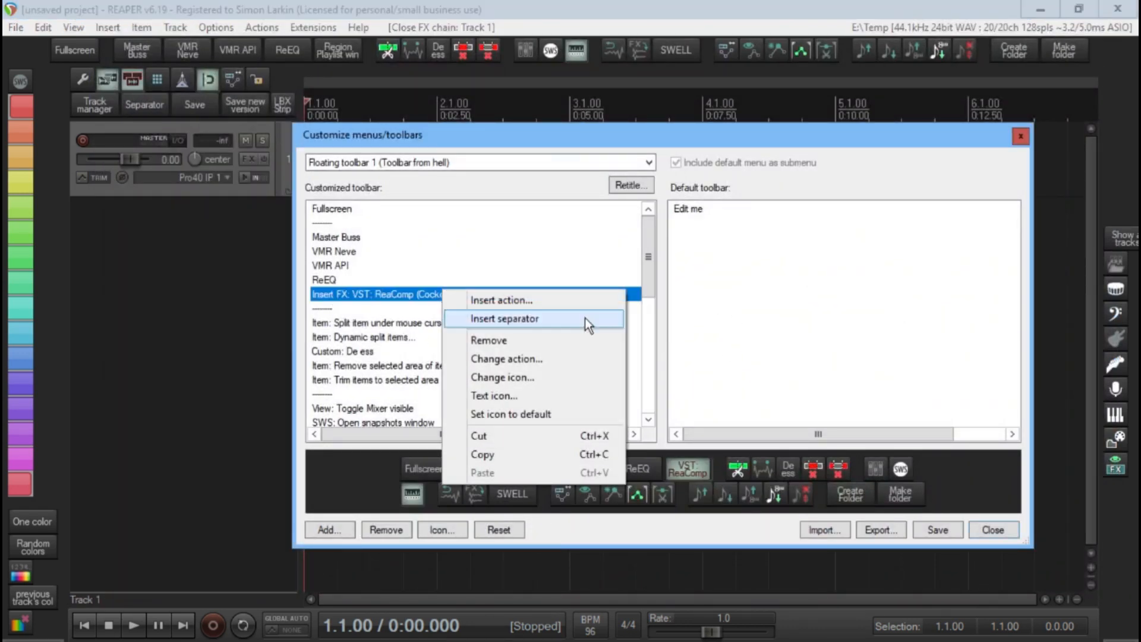
{"action": "left_click", "coordinate": [558, 395]}
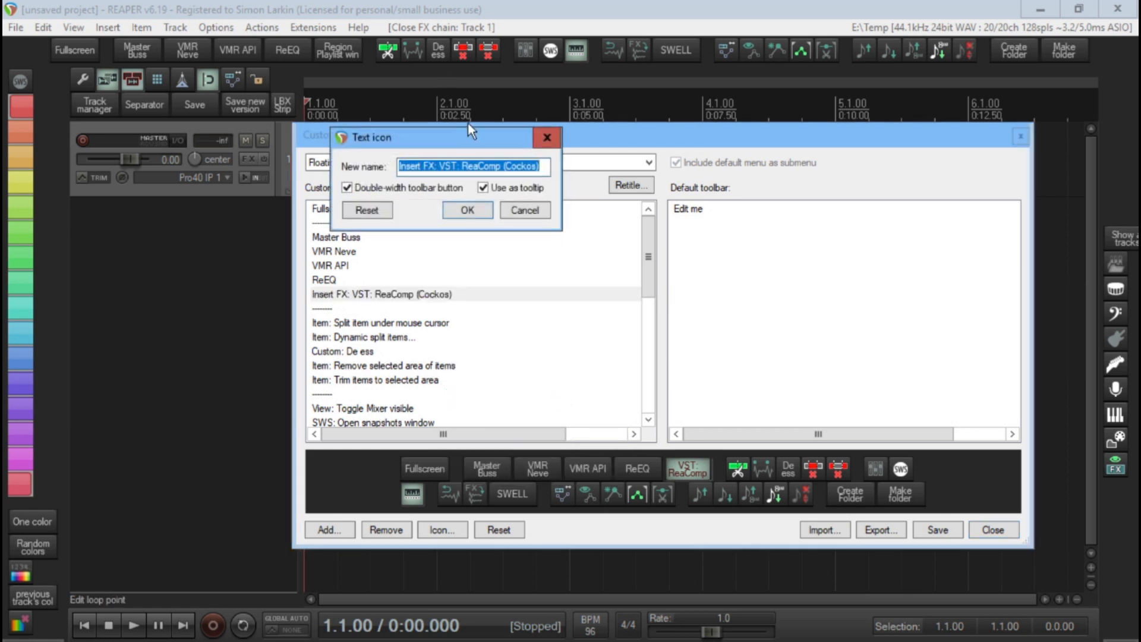
{"action": "left_click_drag", "start_coordinate": [427, 159], "coordinate": [369, 151]}
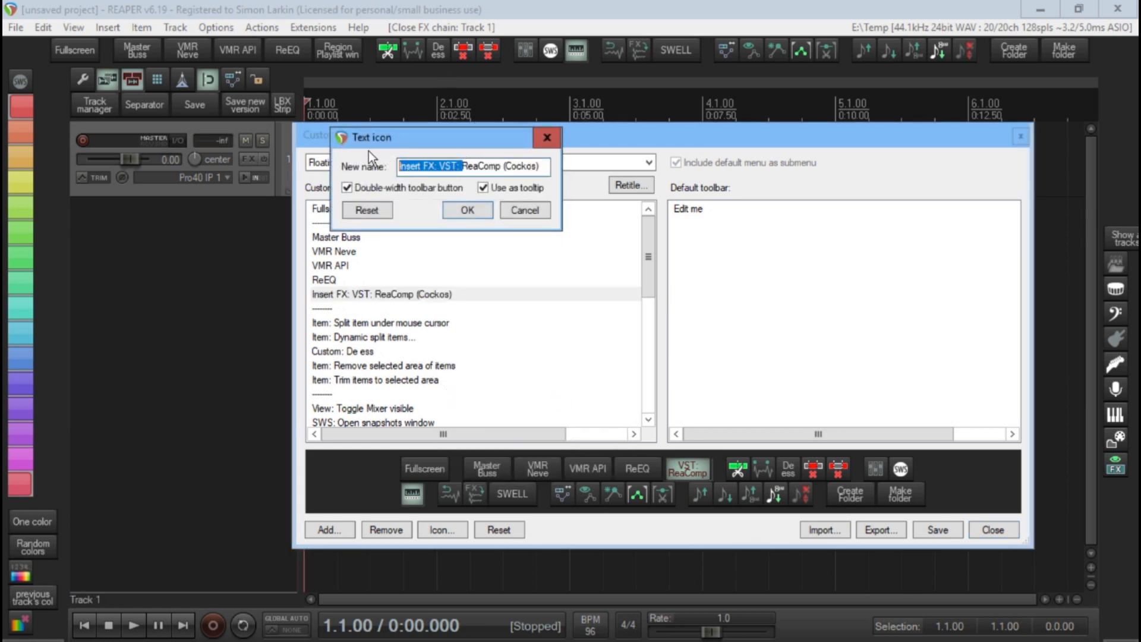
{"action": "key", "text": "BackSpace"}
{"action": "left_click_drag", "start_coordinate": [478, 166], "coordinate": [445, 167]}
{"action": "key", "text": "BackSpace"}
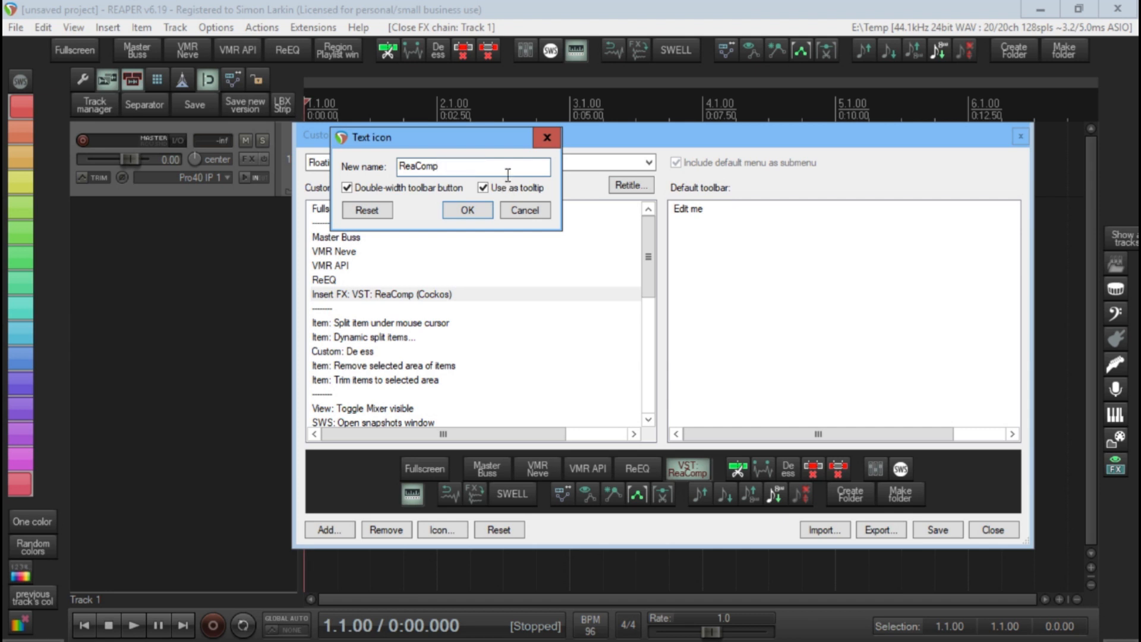
{"action": "left_click", "coordinate": [467, 210]}
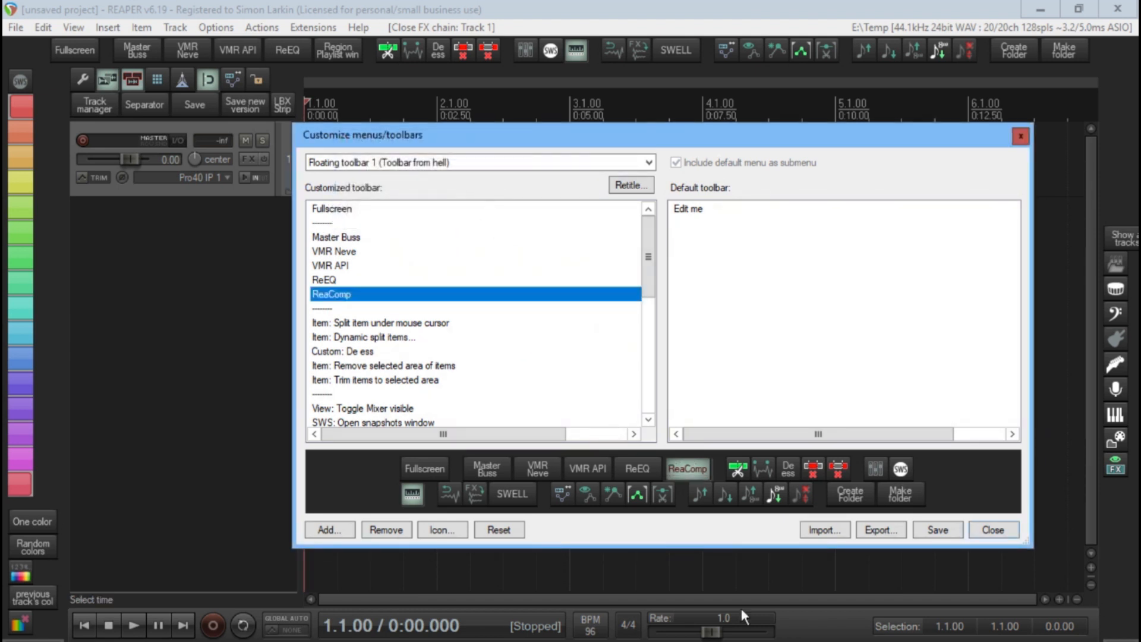
{"action": "left_click", "coordinate": [944, 531]}
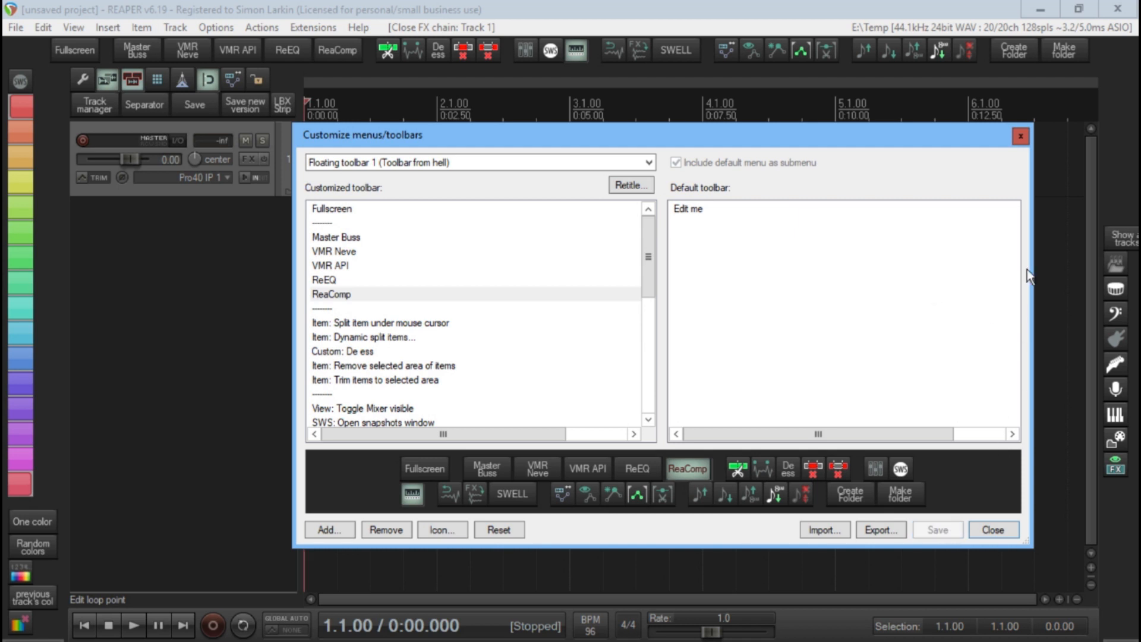
{"action": "left_click", "coordinate": [1020, 136]}
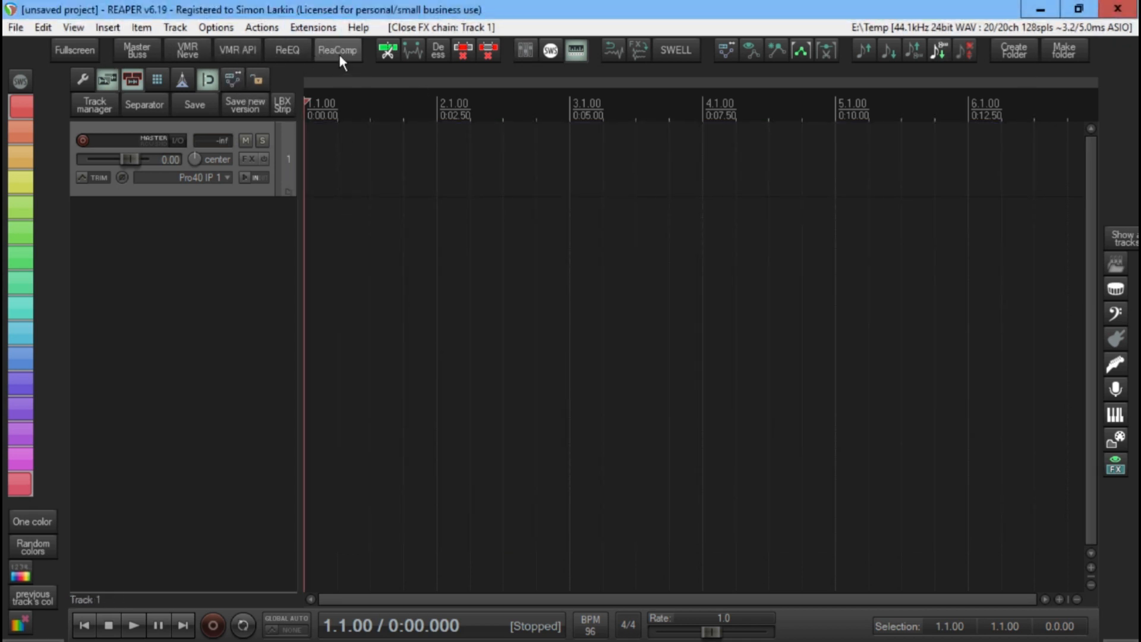
Insert ReaComp on track 1 with the new ReaComp toolbar button and turn off its Weird knee option
{"action": "left_click", "coordinate": [337, 50]}
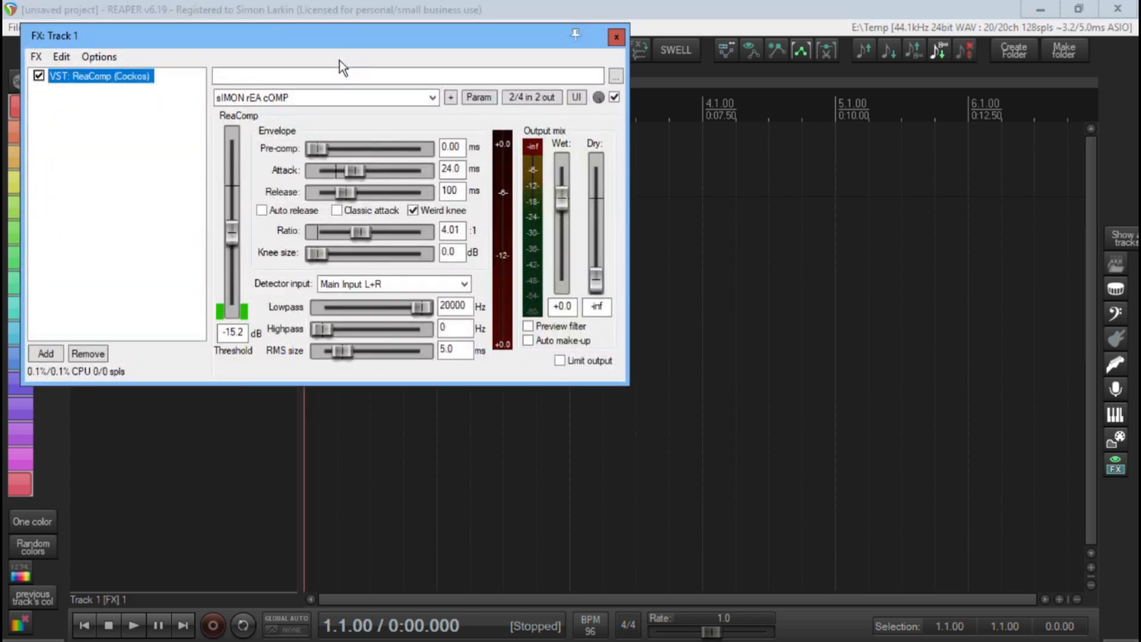
{"action": "left_click_drag", "start_coordinate": [327, 40], "coordinate": [662, 168]}
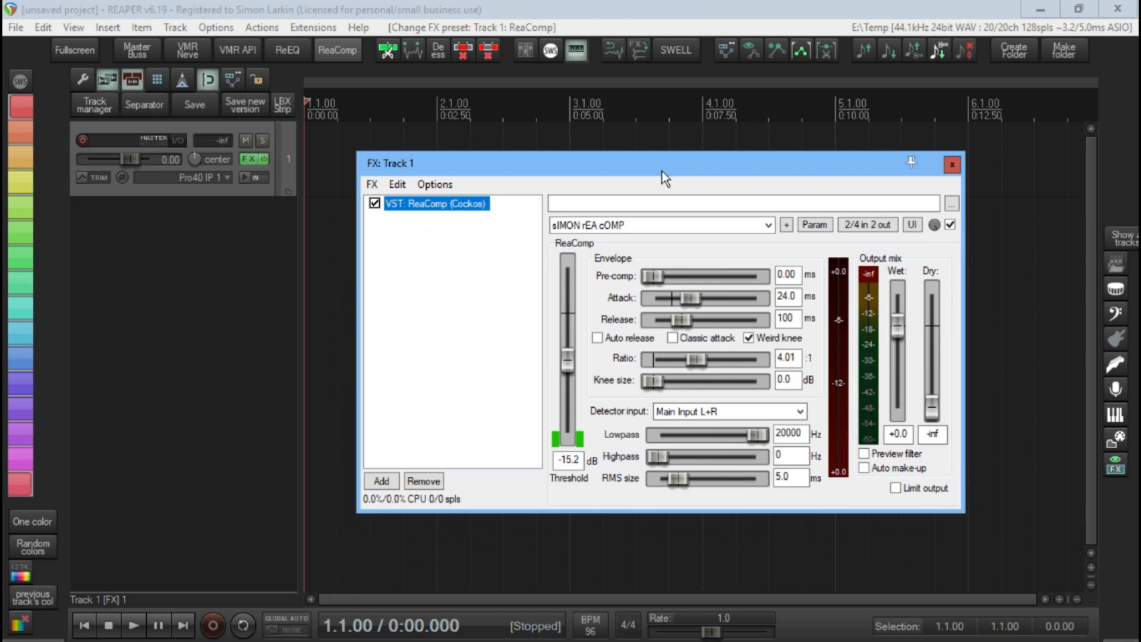
{"action": "left_click", "coordinate": [247, 159]}
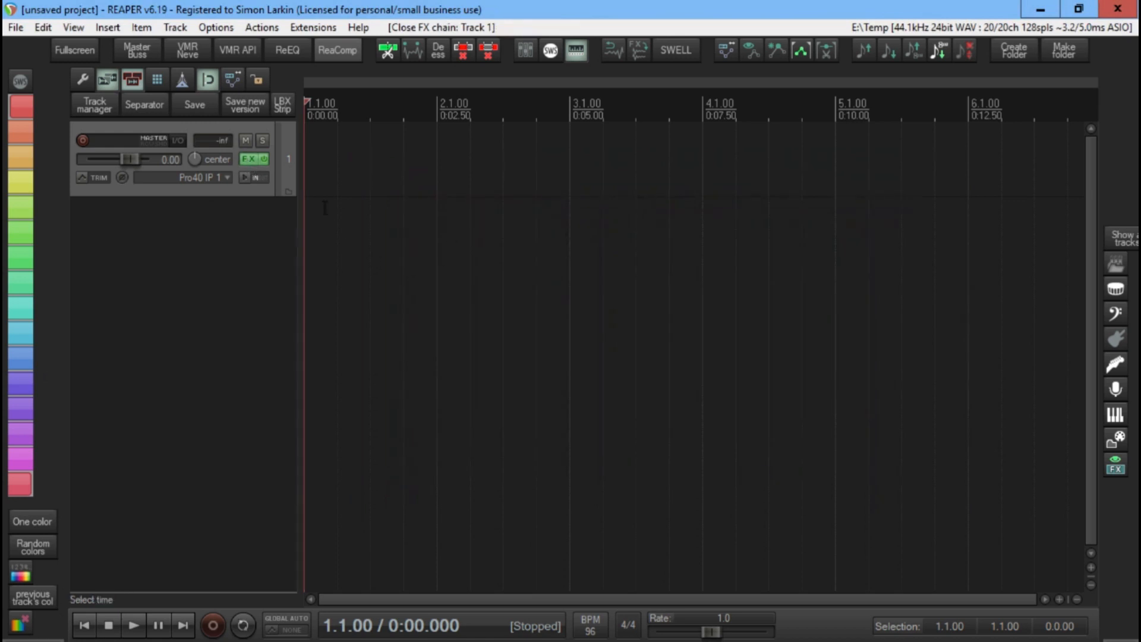
{"action": "left_click", "coordinate": [245, 159]}
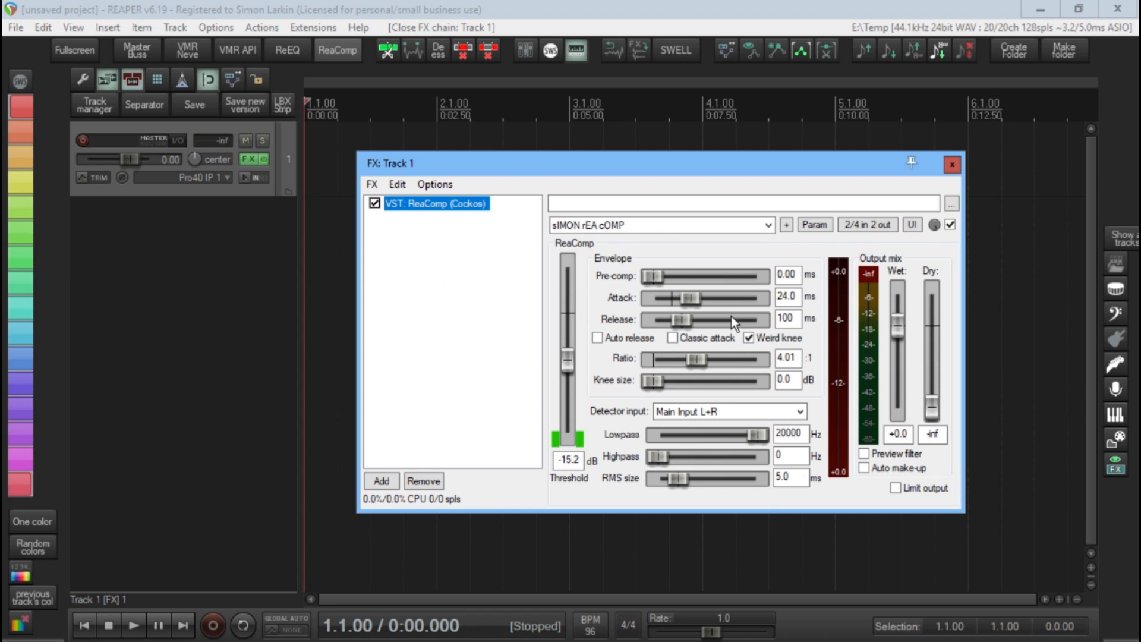
{"action": "left_click", "coordinate": [753, 334]}
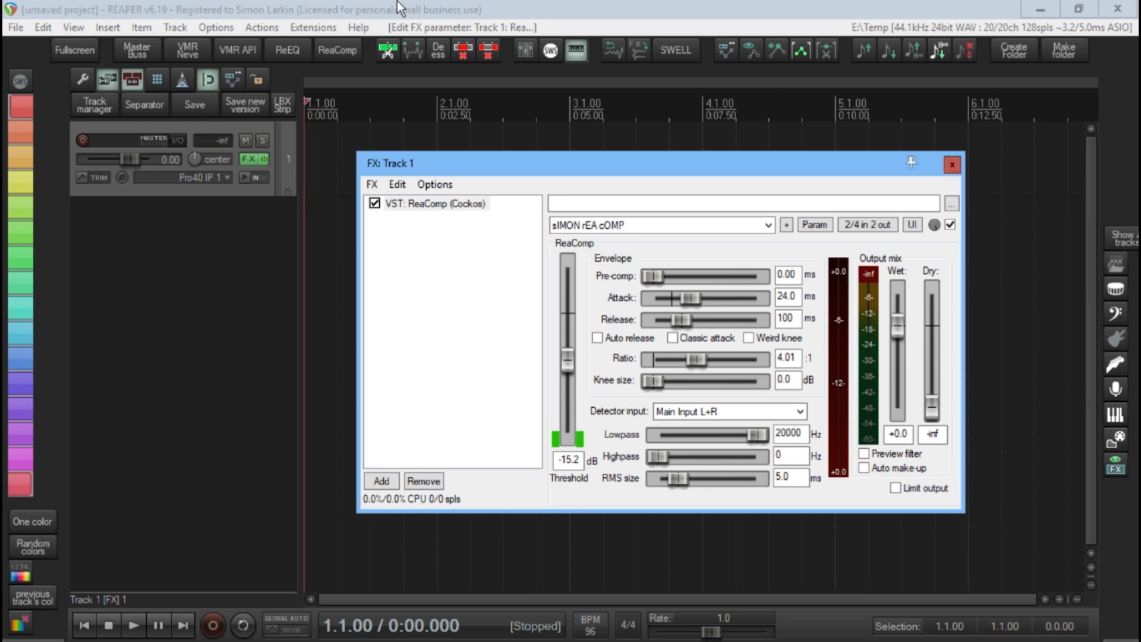
Add ReEQ to track 1, save its settings as the default preset named Default, and close the effects window
{"action": "left_click", "coordinate": [280, 49]}
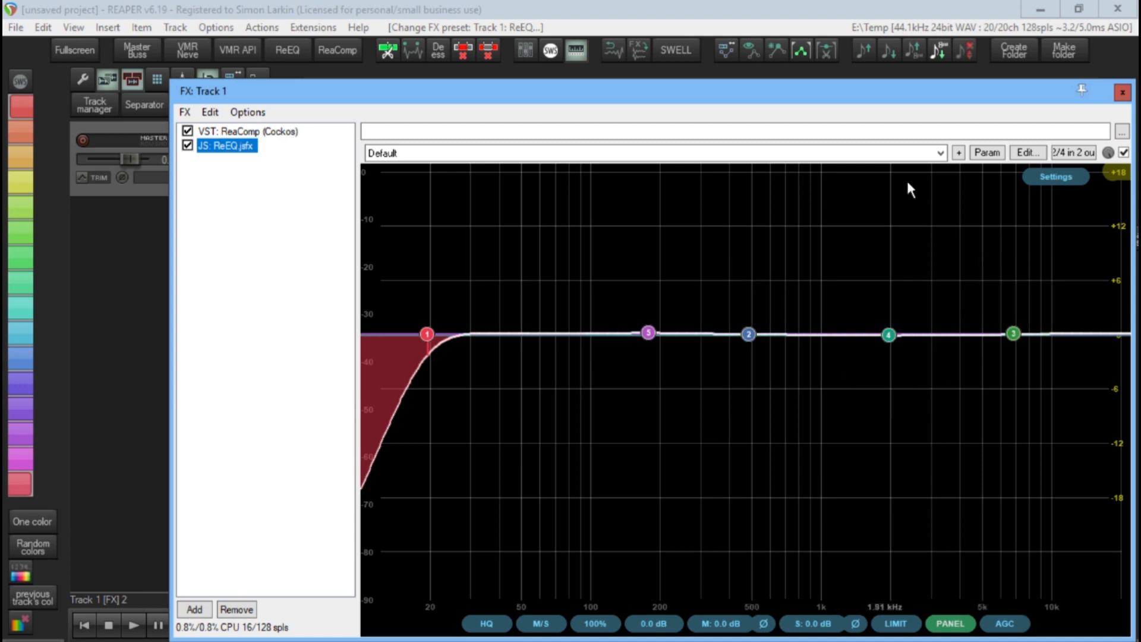
{"action": "left_click", "coordinate": [957, 153]}
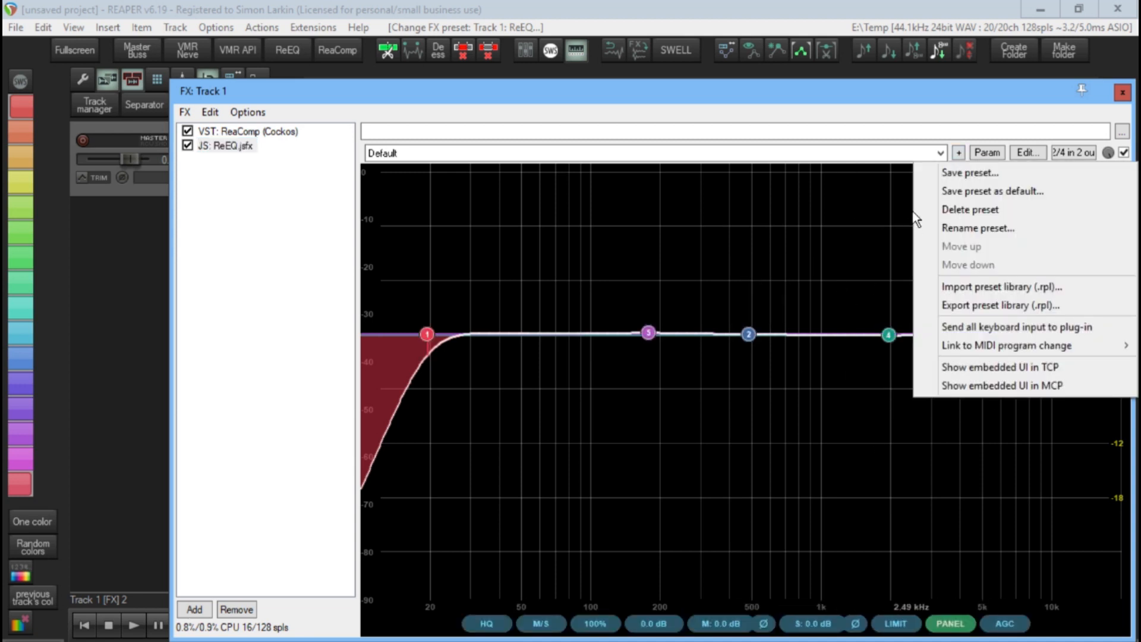
{"action": "left_click", "coordinate": [1022, 192]}
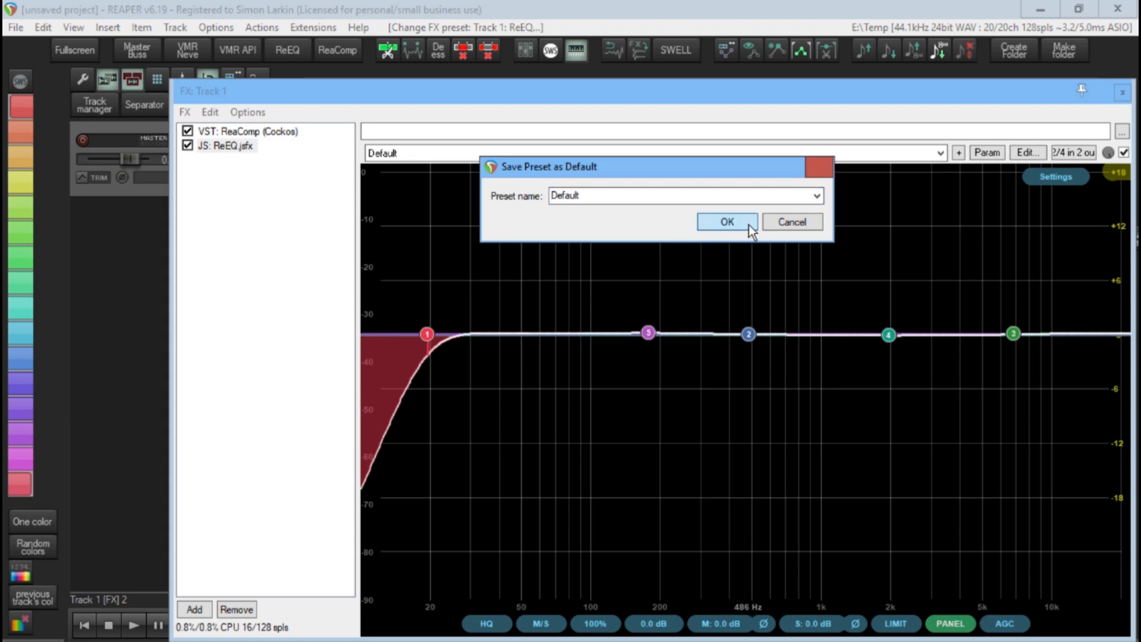
{"action": "left_click", "coordinate": [727, 222]}
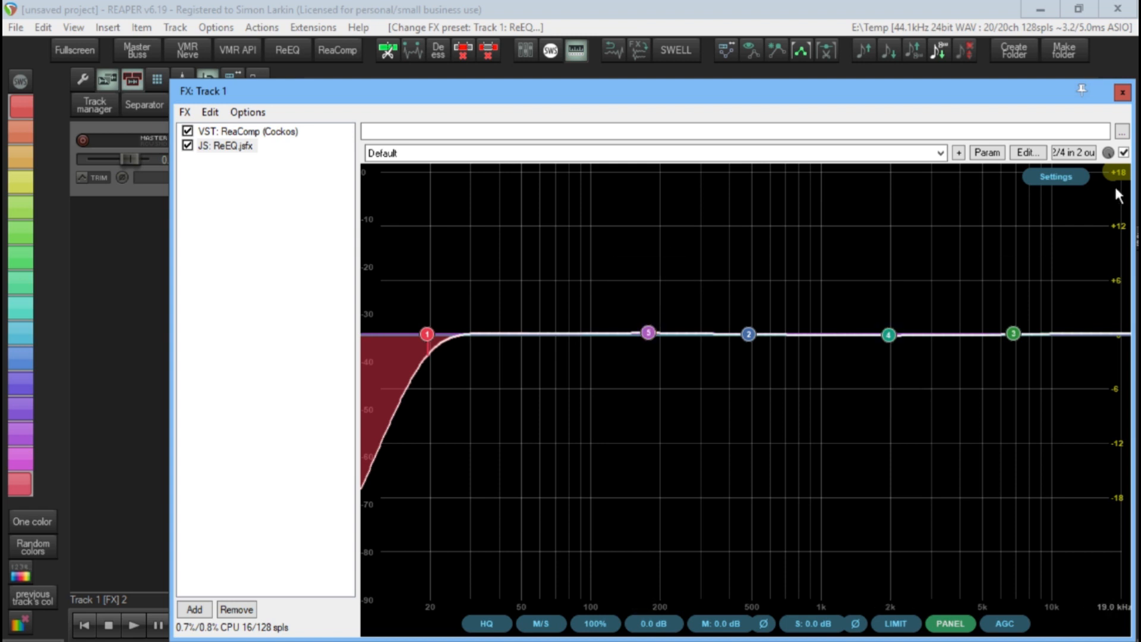
{"action": "left_click", "coordinate": [1122, 93]}
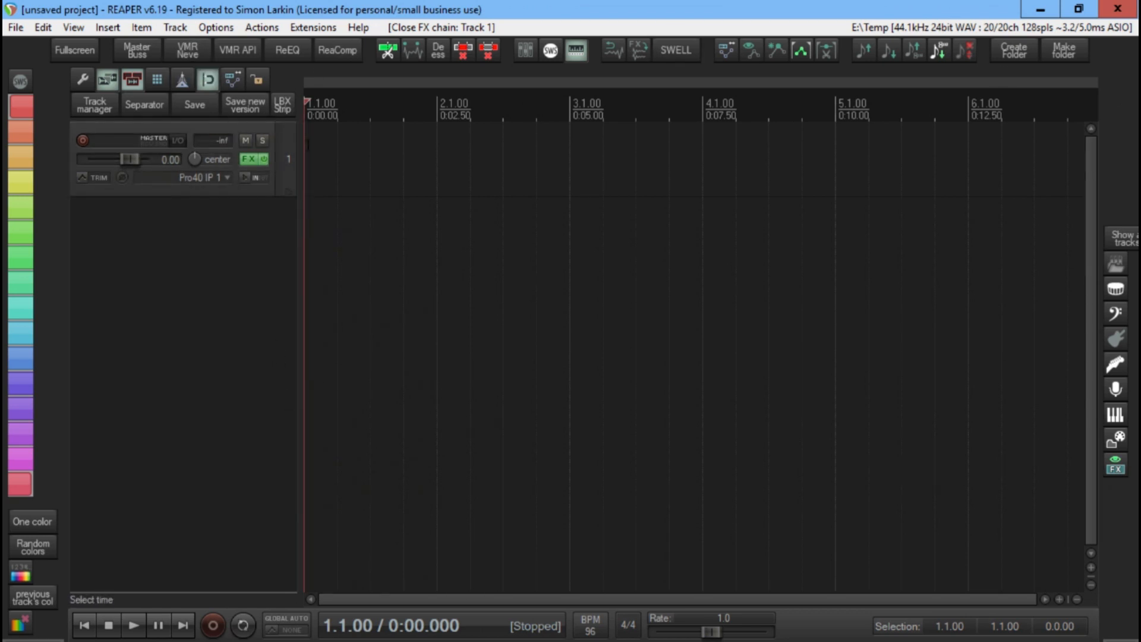
Add the VMR Neve chain to track 1 and show its Virtual Mix Rack plugin in the track's effects chain
{"action": "left_click", "coordinate": [291, 156]}
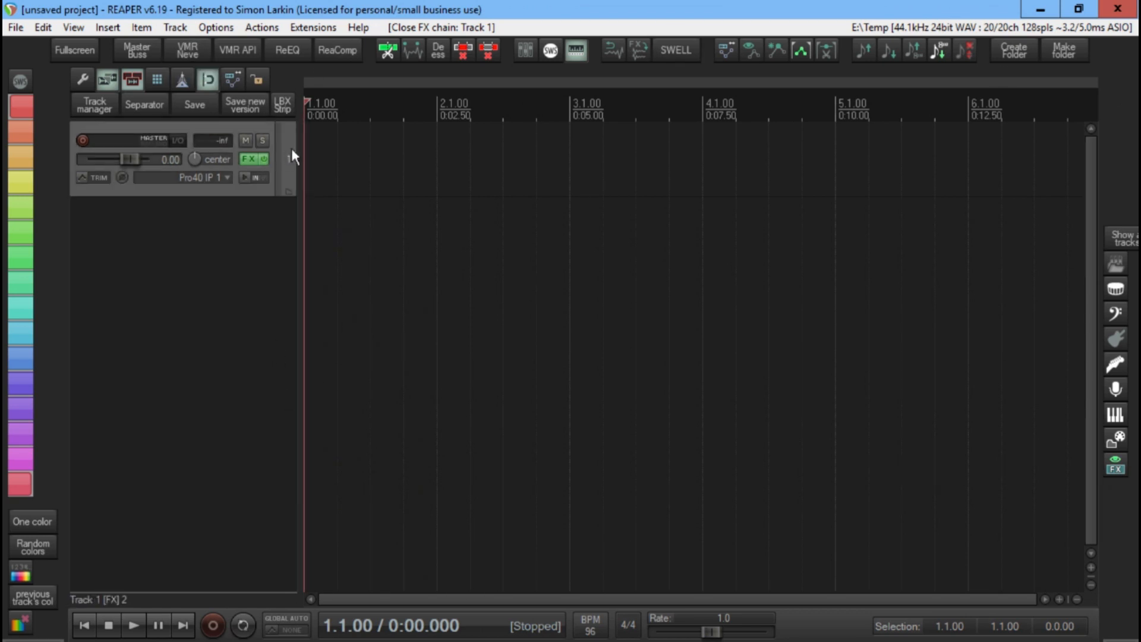
{"action": "left_click", "coordinate": [190, 49]}
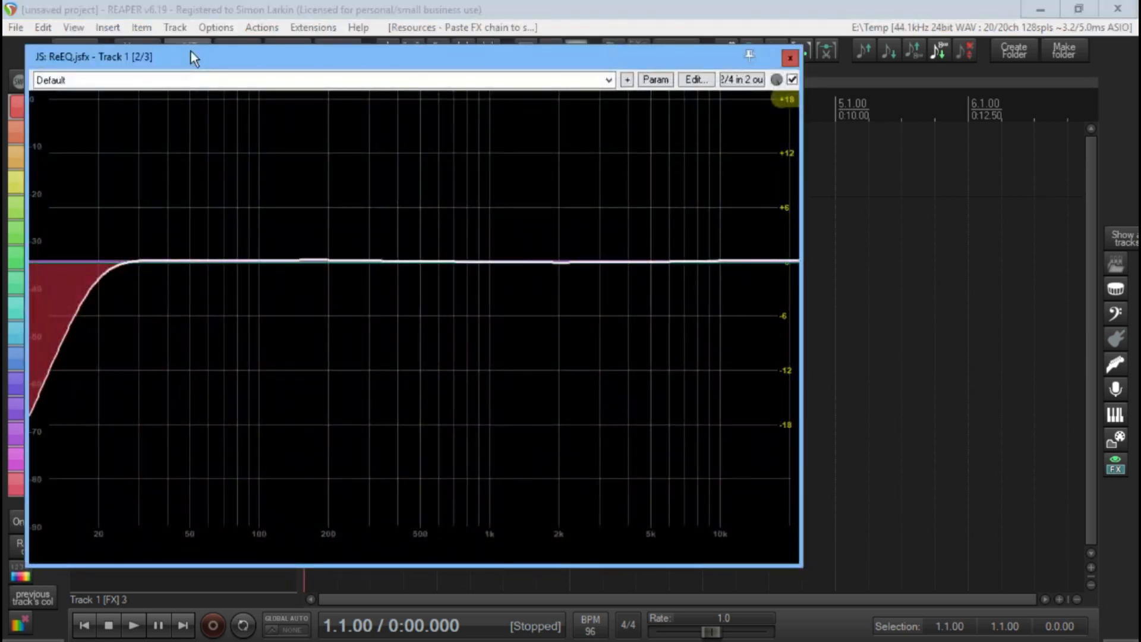
{"action": "left_click", "coordinate": [789, 58]}
{"action": "left_click", "coordinate": [257, 161]}
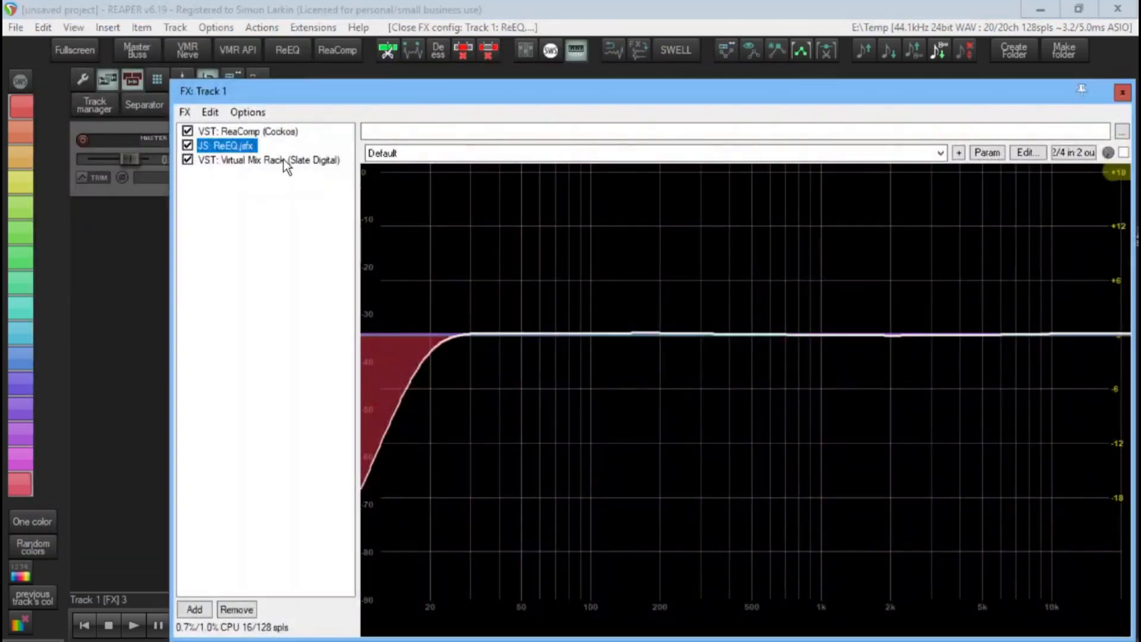
{"action": "left_click", "coordinate": [271, 161]}
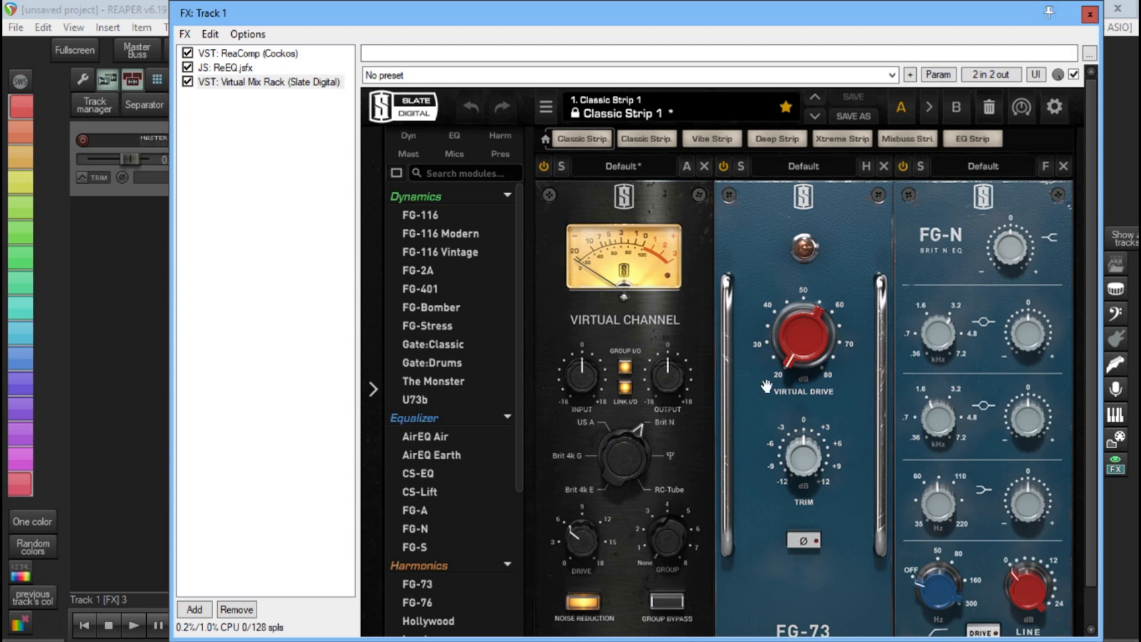
{"action": "left_click", "coordinate": [1089, 13]}
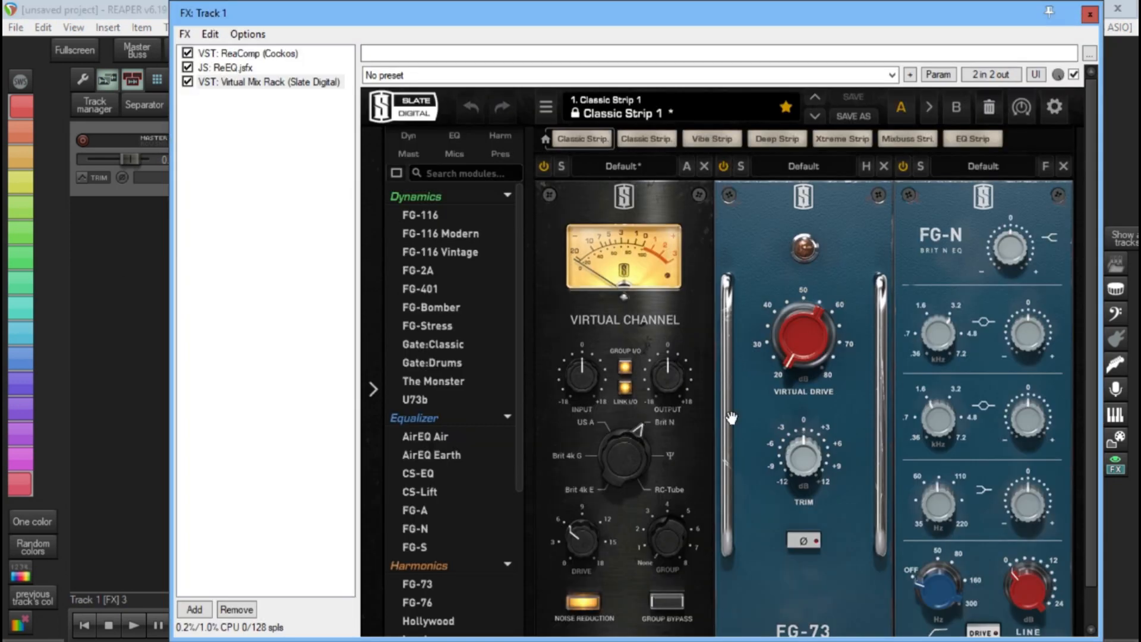
Put VCC MixBuss in the first slot of Virtual Mix Rack and replace the VCC Channel and FG-73 modules with London
{"action": "left_click_drag", "start_coordinate": [640, 17], "coordinate": [525, 1]}
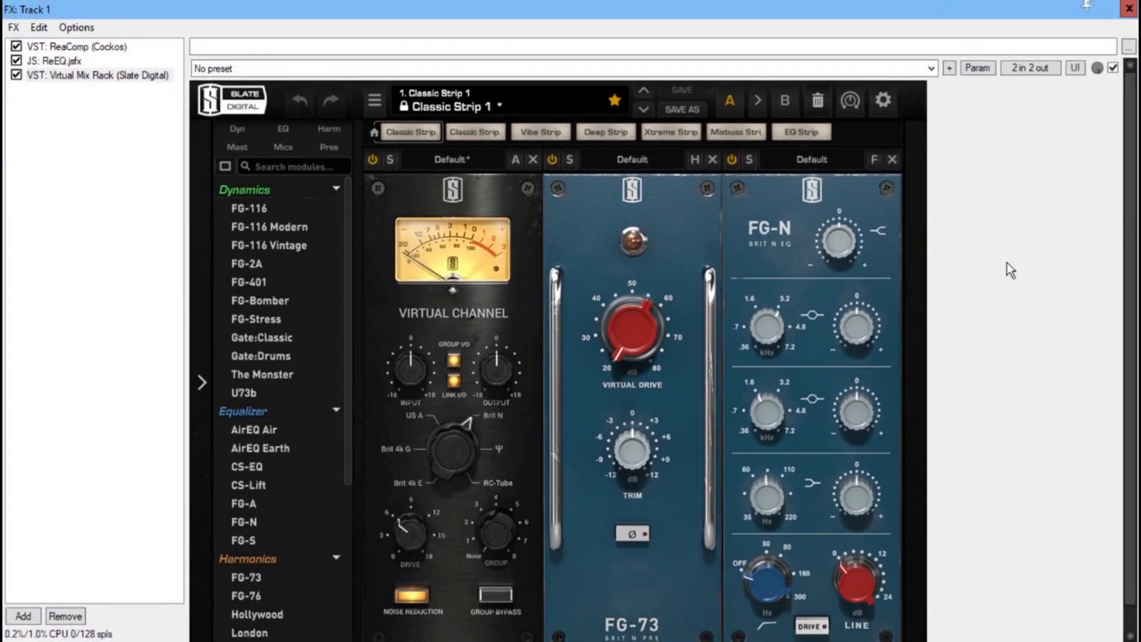
{"action": "scroll", "coordinate": [1011, 270], "scroll_direction": "down", "scroll_amount": 1}
{"action": "scroll", "coordinate": [280, 397], "scroll_direction": "down", "scroll_amount": 5}
{"action": "left_click", "coordinate": [284, 406]}
{"action": "left_click_drag", "start_coordinate": [282, 425], "coordinate": [453, 309]}
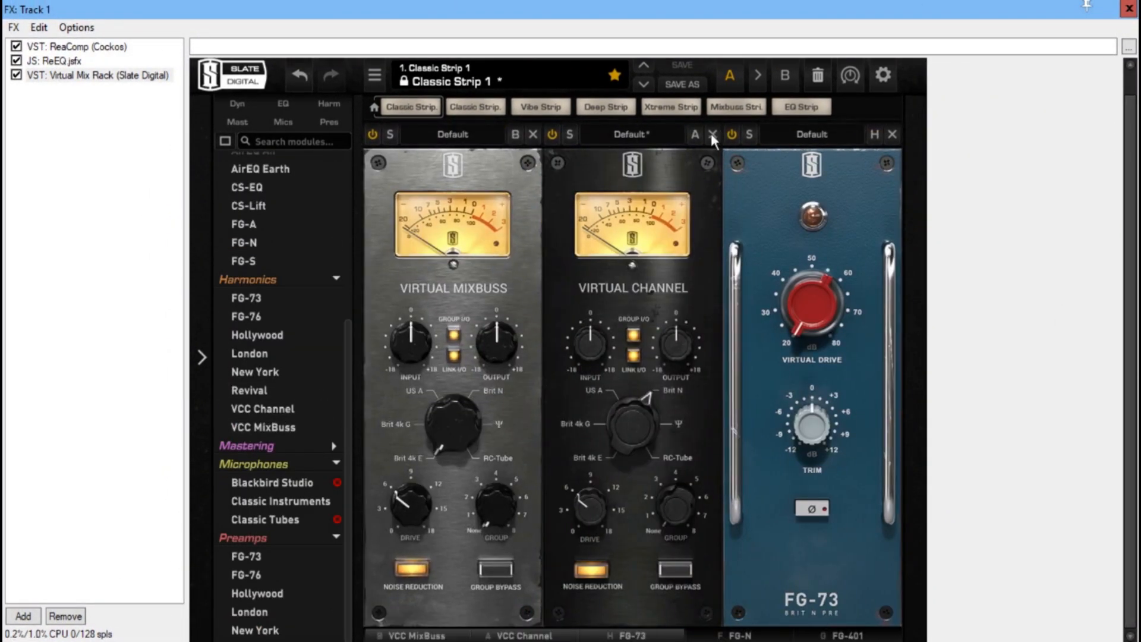
{"action": "left_click", "coordinate": [712, 136]}
{"action": "left_click", "coordinate": [251, 611]}
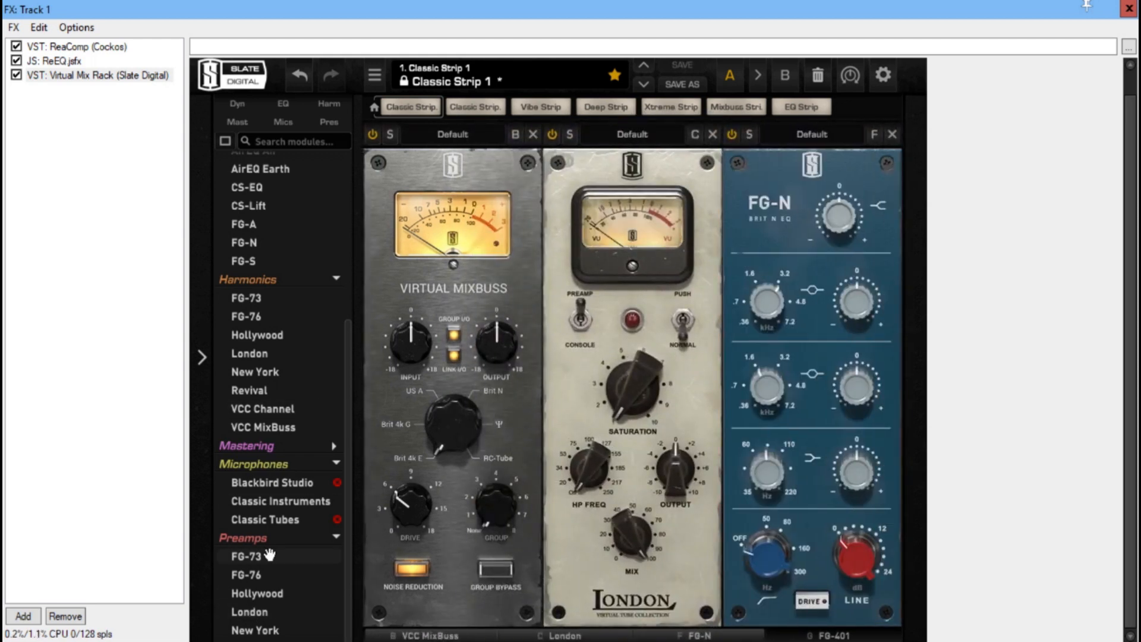
Replace the FG-N equalizer in Virtual Mix Rack with FG-S, and check the module order through to FG-401
{"action": "scroll", "coordinate": [273, 469], "scroll_direction": "up", "scroll_amount": 5}
{"action": "left_click_drag", "start_coordinate": [250, 515], "coordinate": [799, 372]}
{"action": "left_click", "coordinate": [756, 635]}
{"action": "left_click", "coordinate": [892, 134]}
{"action": "left_click", "coordinate": [440, 635]}
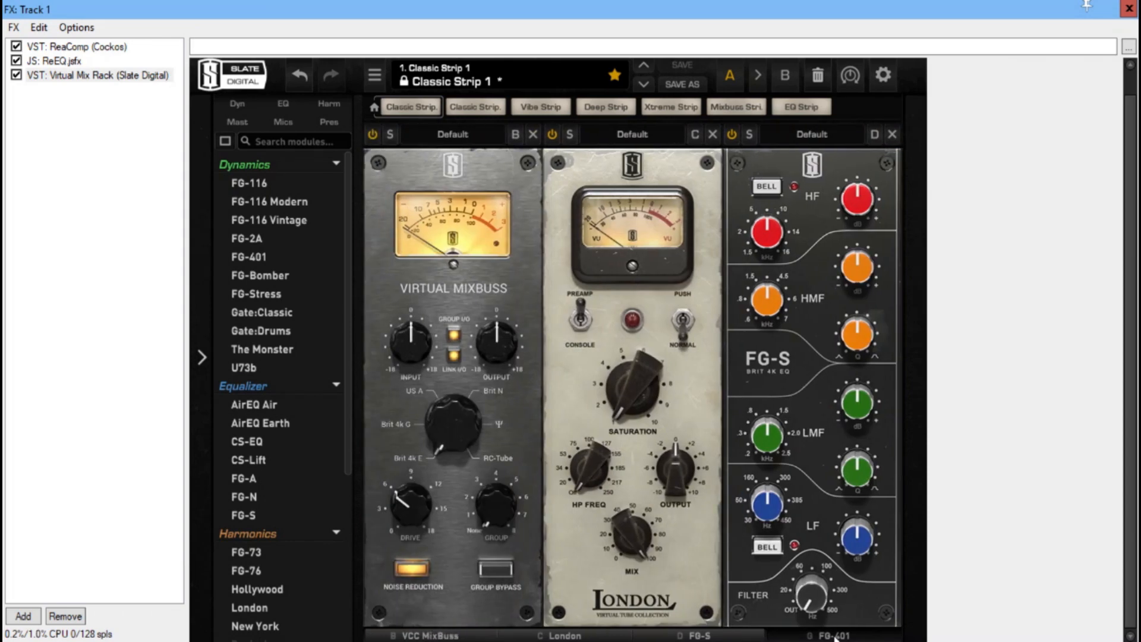
{"action": "left_click", "coordinate": [834, 636]}
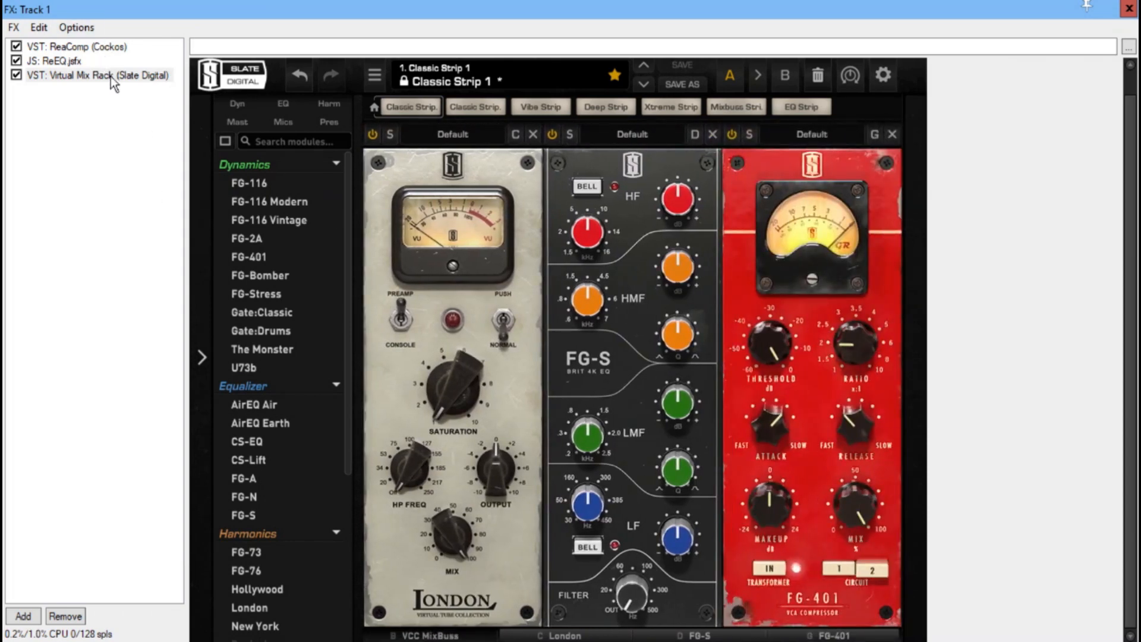
Save the selected Virtual Mix Rack plugin as an FX chain named VMR SSL and close the effects window
{"action": "left_click", "coordinate": [114, 74]}
{"action": "right_click", "coordinate": [120, 76]}
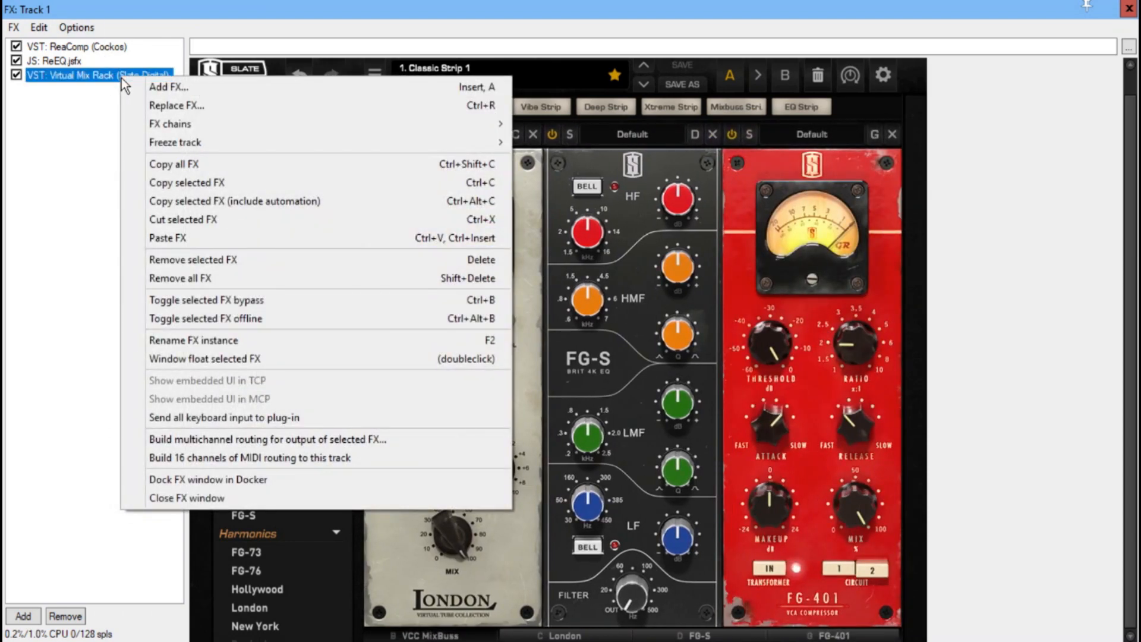
{"action": "mouse_move", "coordinate": [187, 123]}
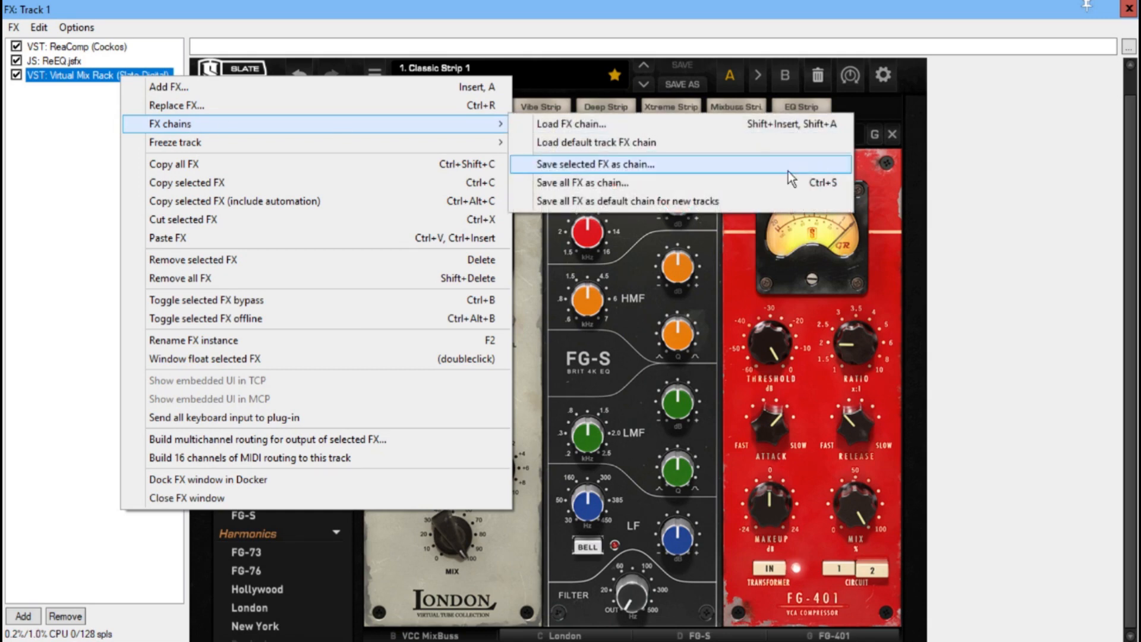
{"action": "left_click", "coordinate": [643, 161]}
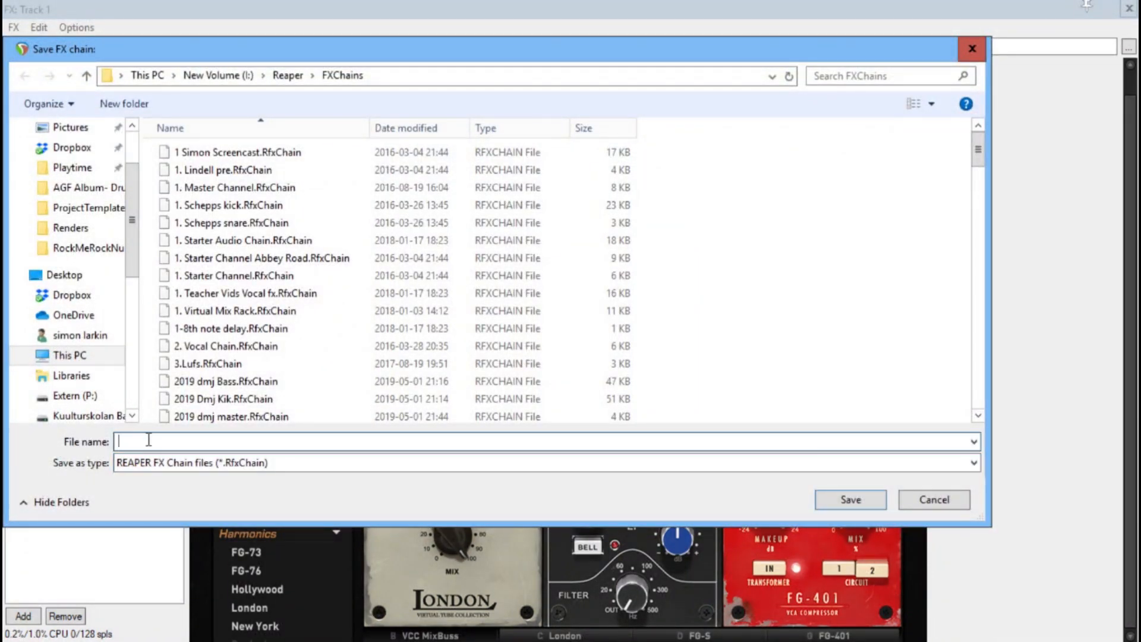
{"action": "type", "text": "VM"}
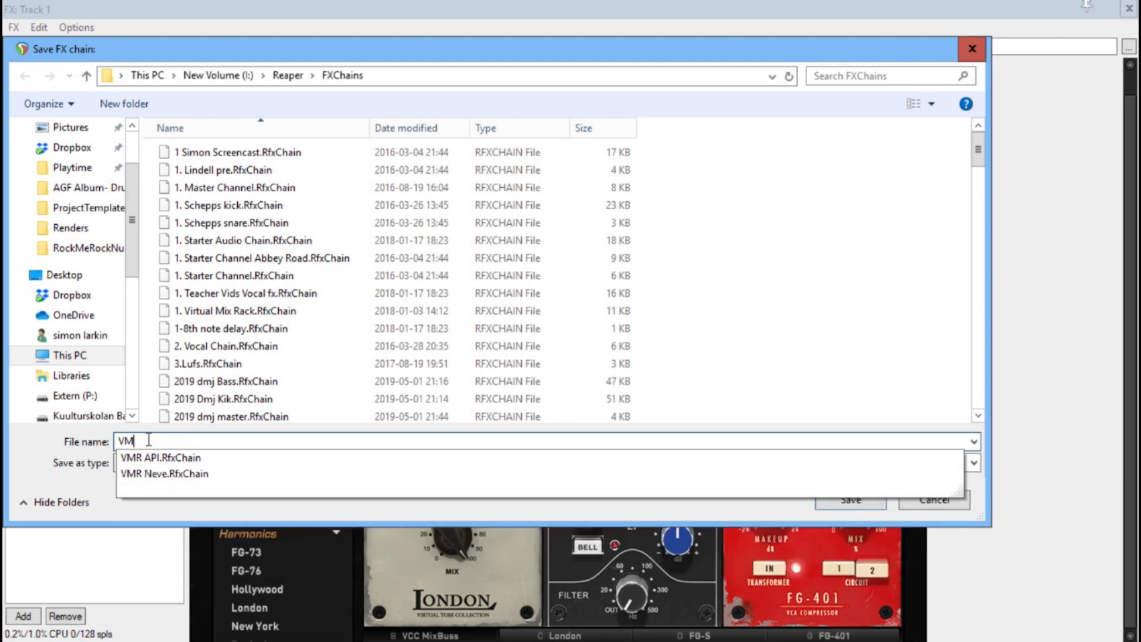
{"action": "type", "text": "R SSL"}
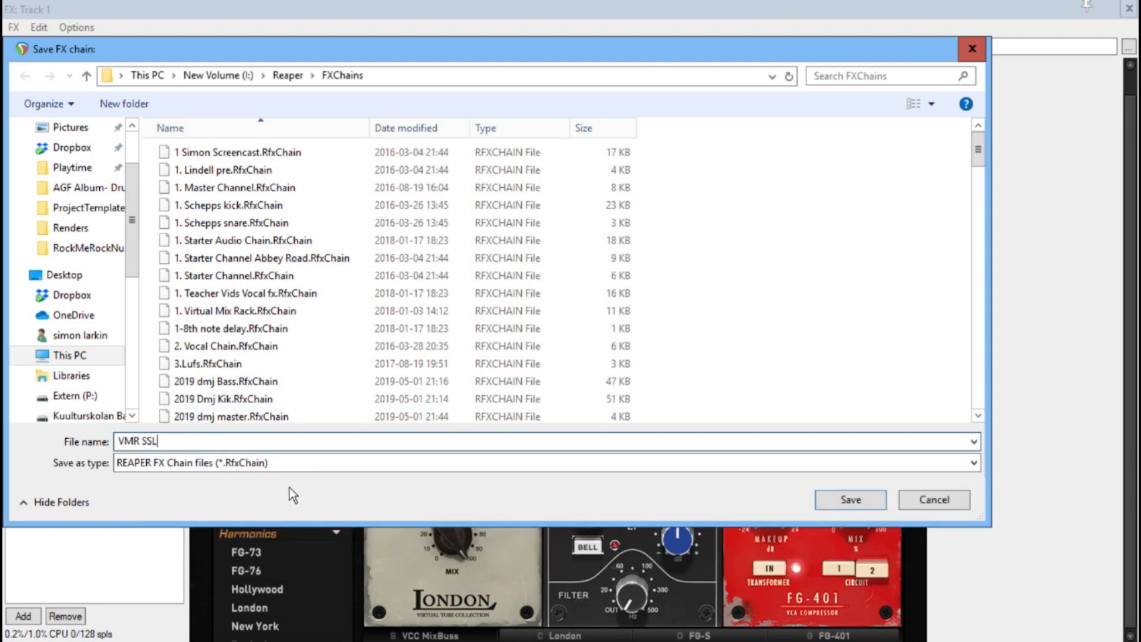
{"action": "left_click", "coordinate": [825, 498]}
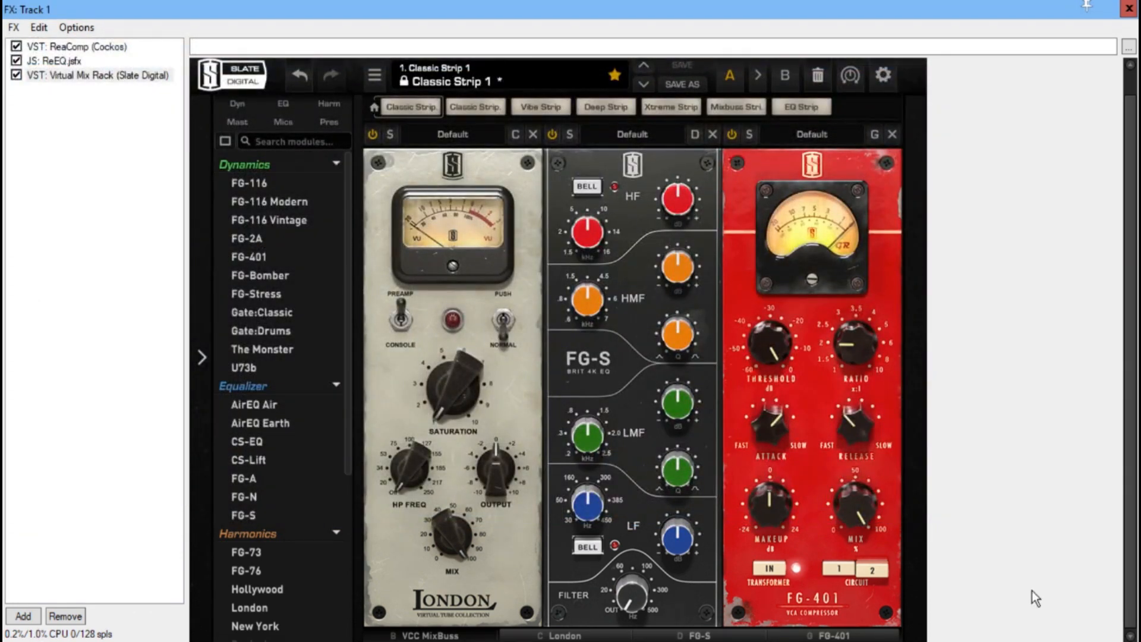
{"action": "left_click", "coordinate": [1129, 9]}
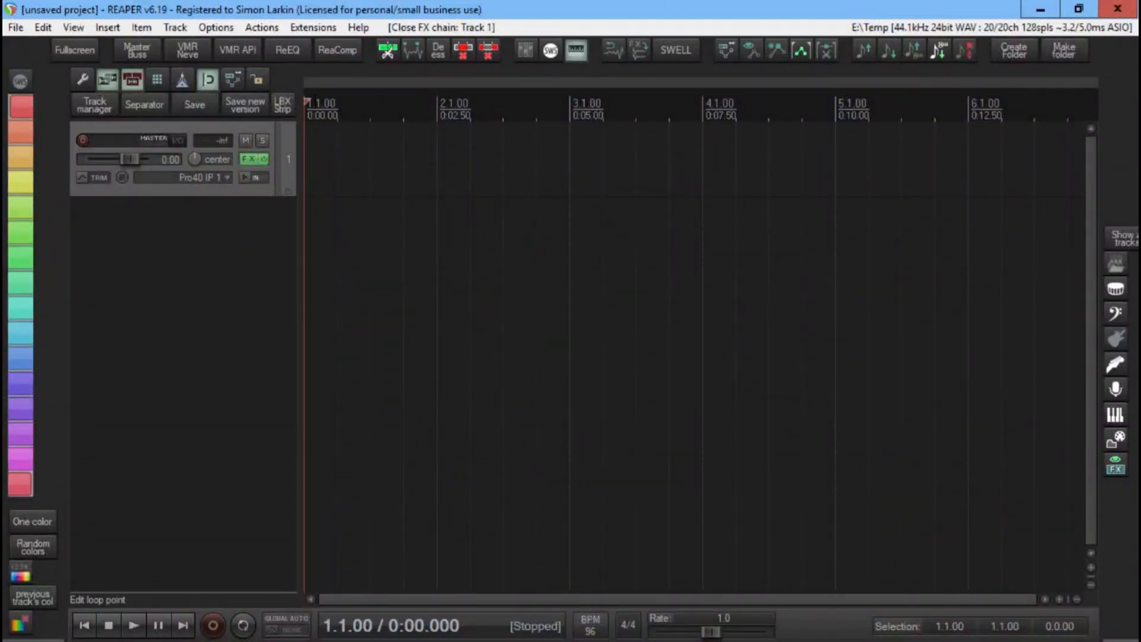
Filter the action list for "resources" and run SWS/S&M: Open/close Resources window
{"action": "left_click", "coordinate": [215, 26]}
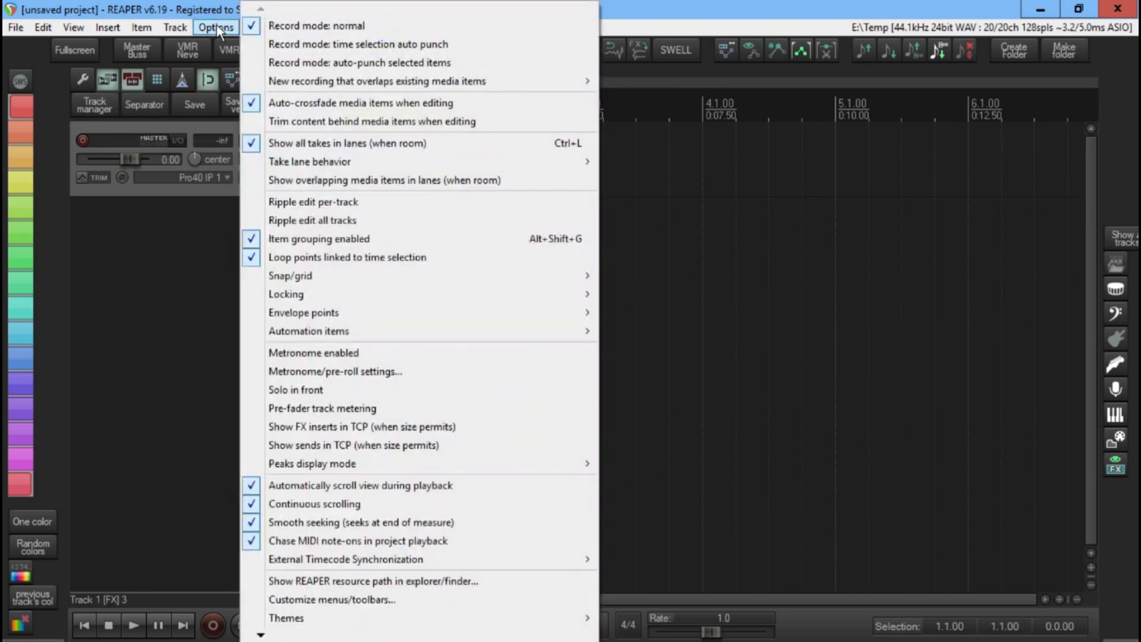
{"action": "left_click", "coordinate": [83, 397]}
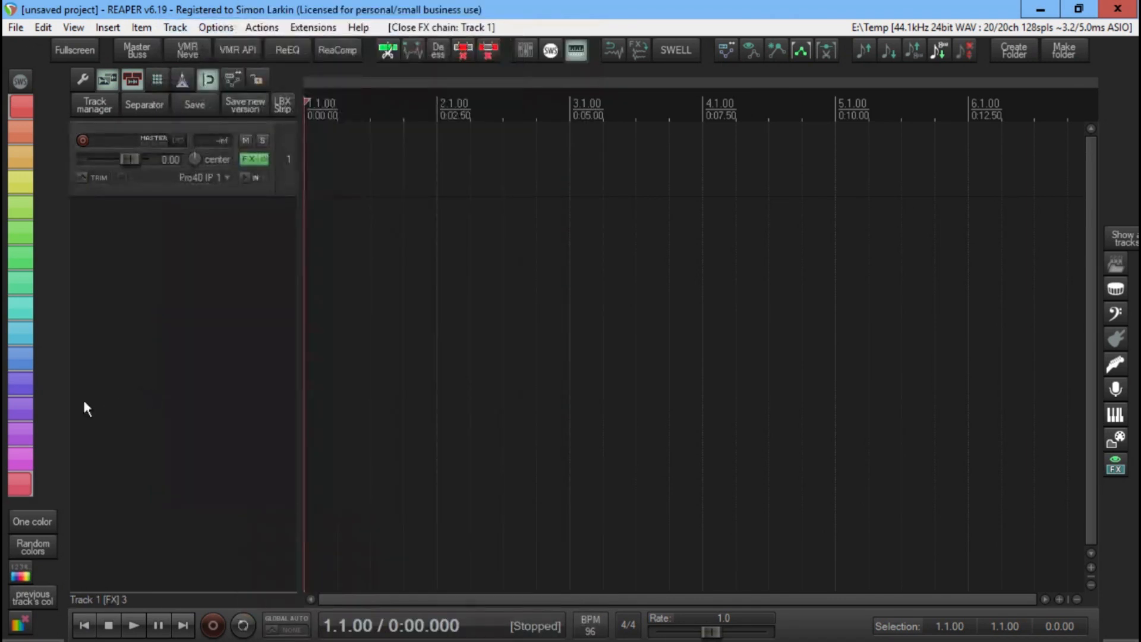
{"action": "left_click", "coordinate": [267, 29]}
{"action": "left_click", "coordinate": [276, 44]}
{"action": "type", "text": "r"}
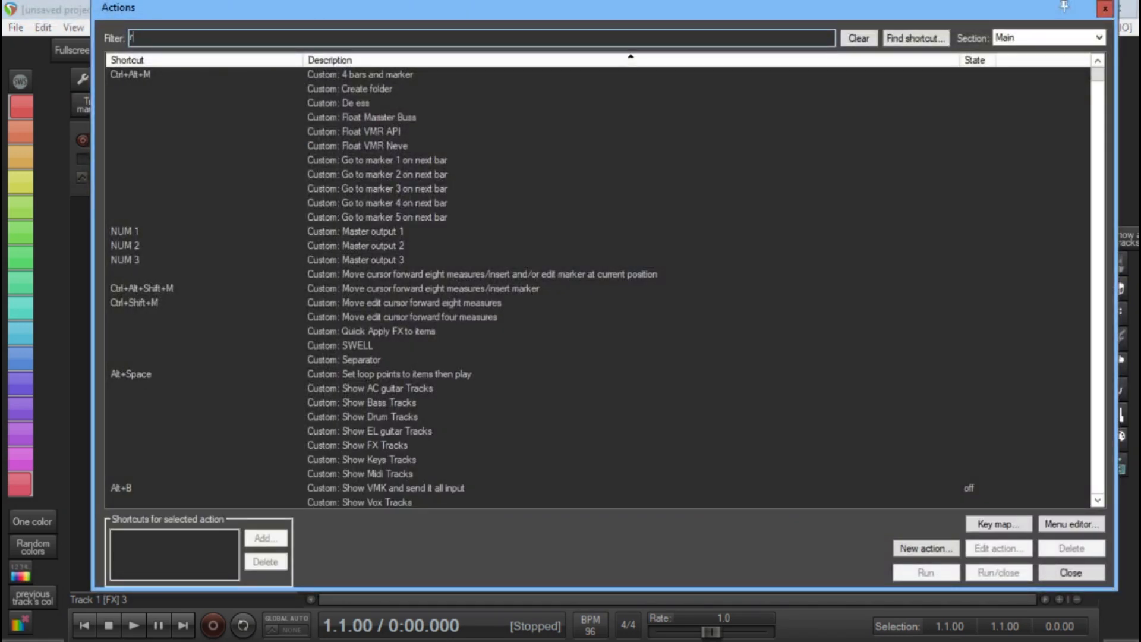
{"action": "type", "text": "esou"}
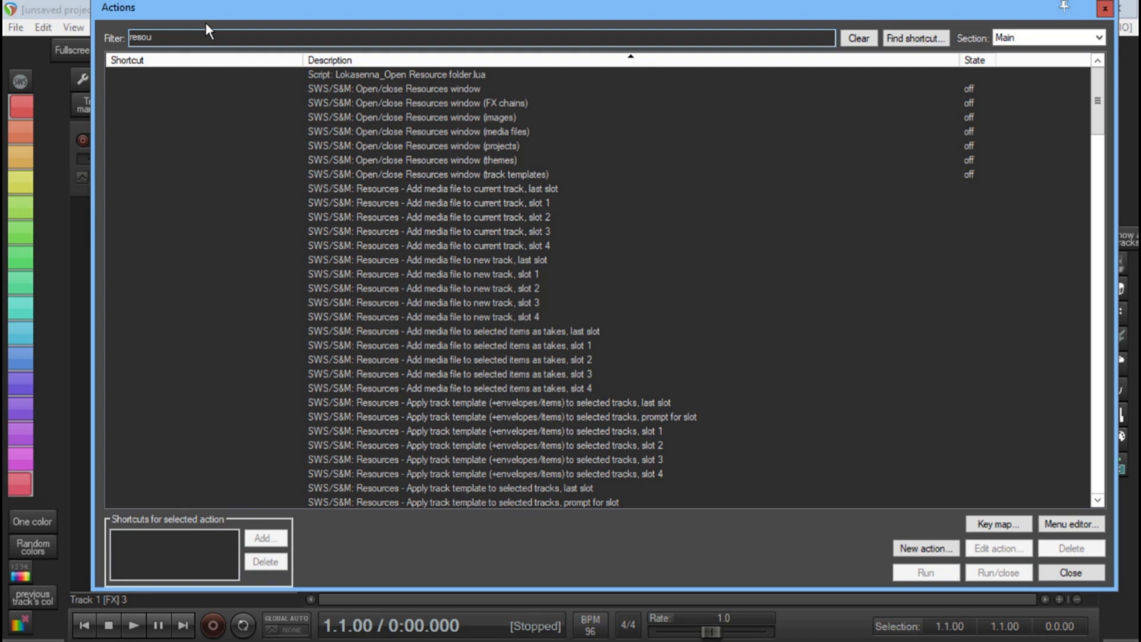
{"action": "type", "text": "rces"}
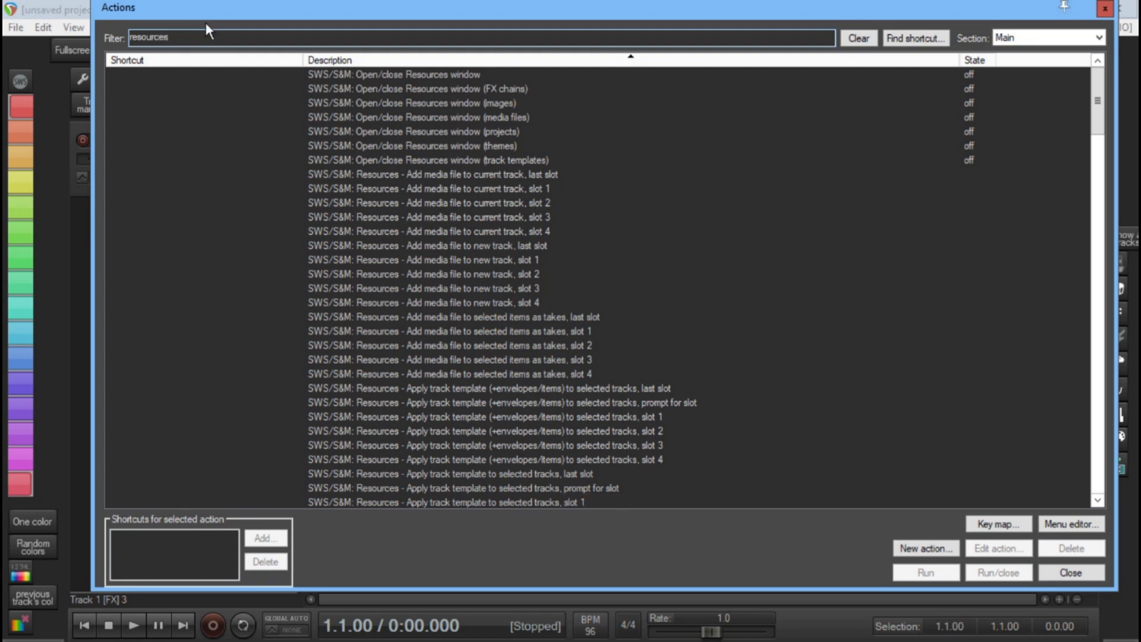
{"action": "double_click", "coordinate": [443, 76]}
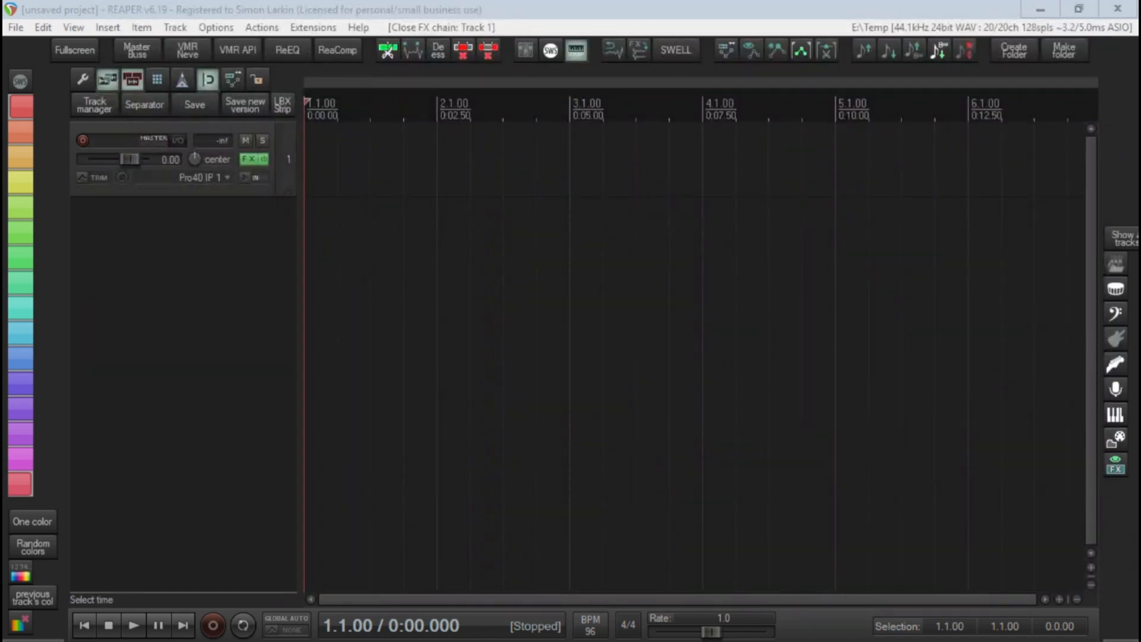
Add a new empty slot below MasterBuss in the FX chain list of the Resources window
{"action": "left_click_drag", "start_coordinate": [664, 430], "coordinate": [726, 183]}
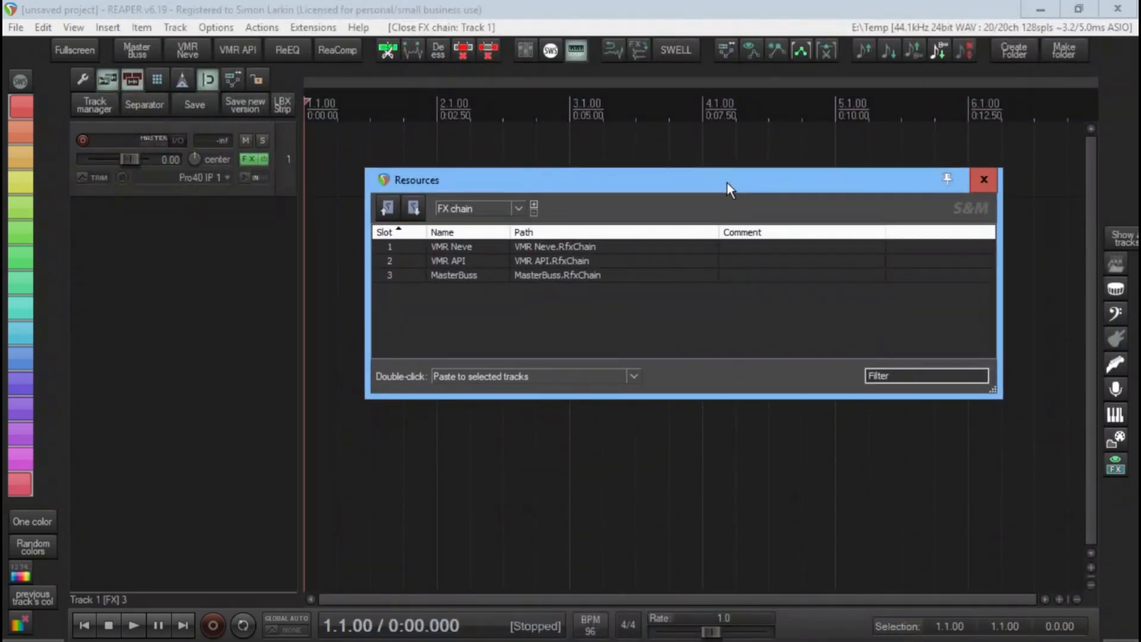
{"action": "right_click", "coordinate": [490, 308]}
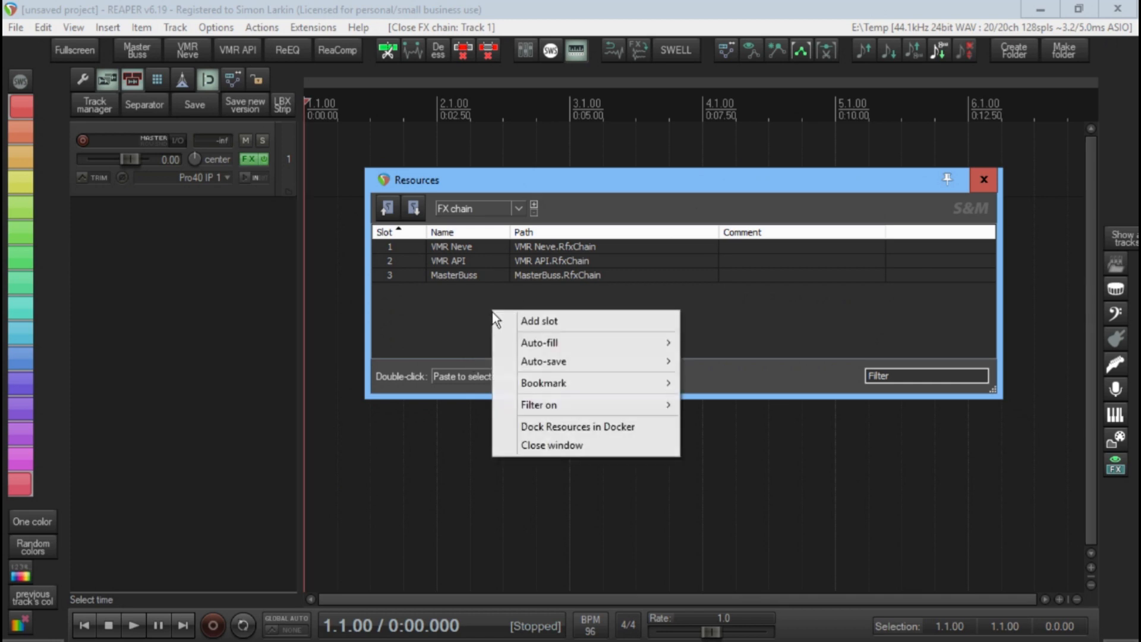
{"action": "left_click", "coordinate": [529, 324]}
{"action": "double_click", "coordinate": [540, 291]}
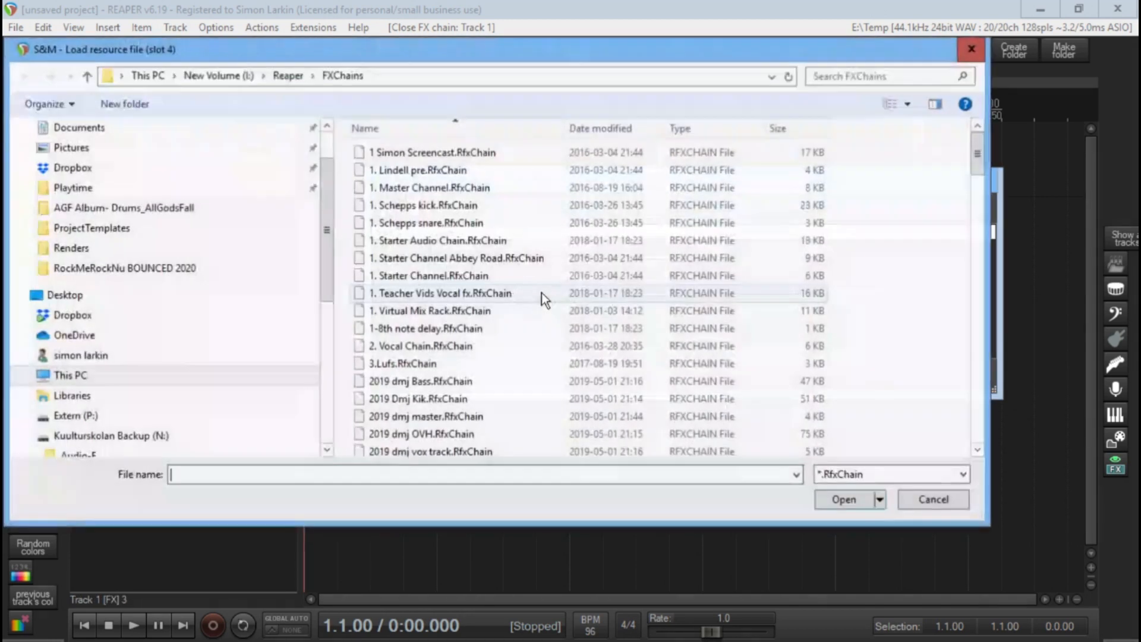
{"action": "scroll", "coordinate": [514, 274], "scroll_direction": "down", "scroll_amount": 5}
{"action": "scroll", "coordinate": [515, 274], "scroll_direction": "down", "scroll_amount": 20}
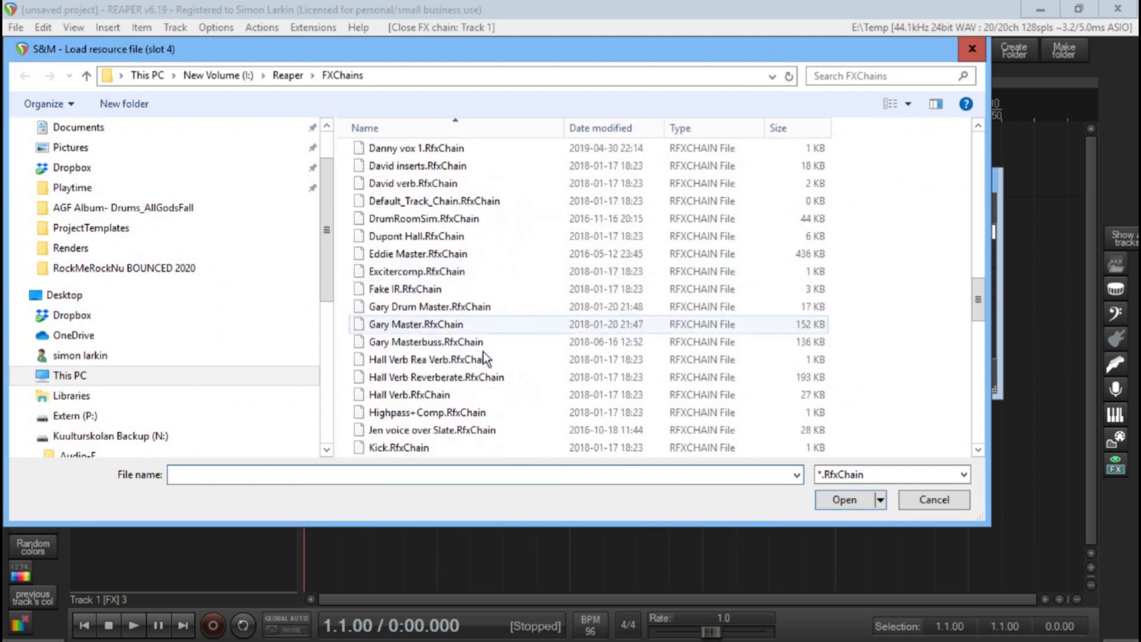
{"action": "scroll", "coordinate": [498, 324], "scroll_direction": "down", "scroll_amount": 3}
{"action": "scroll", "coordinate": [498, 324], "scroll_direction": "up", "scroll_amount": 4}
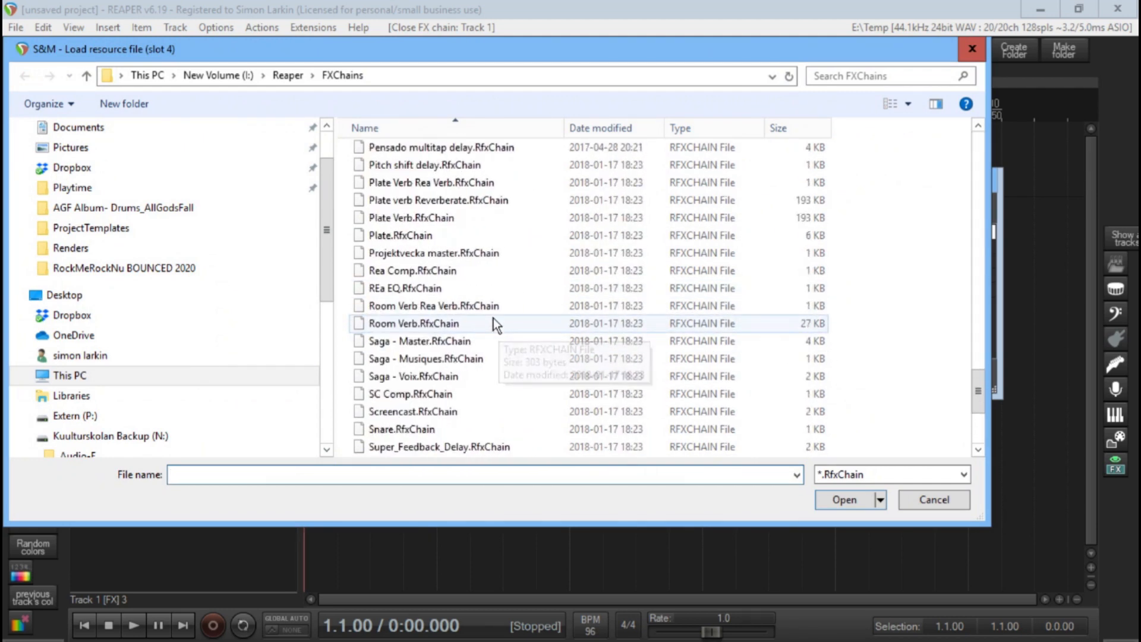
{"action": "left_click", "coordinate": [972, 49]}
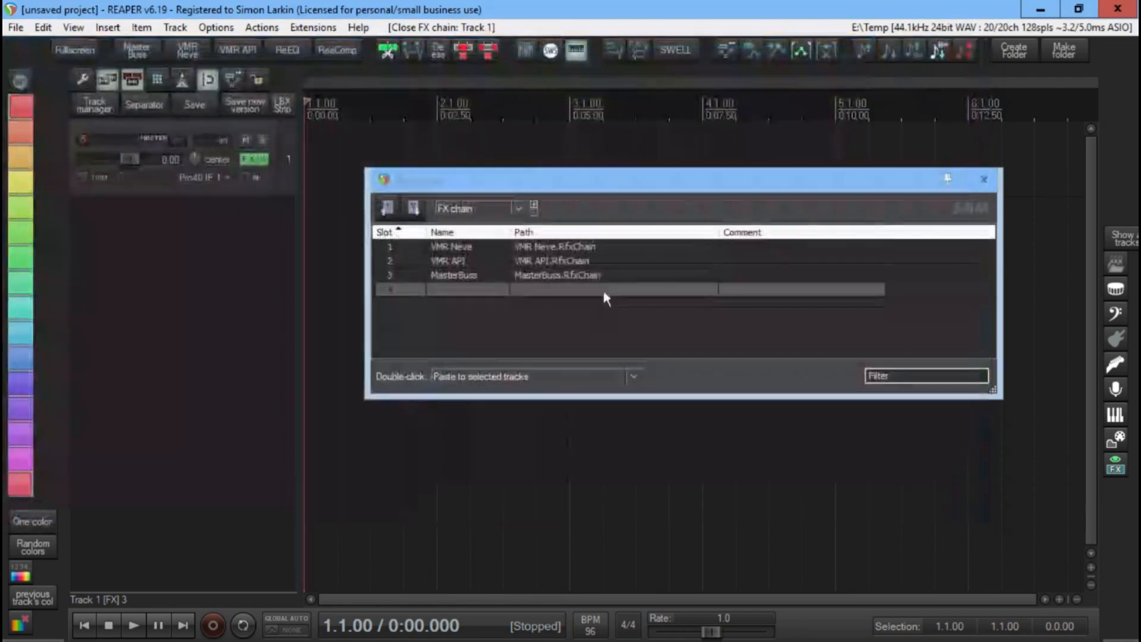
{"action": "left_click", "coordinate": [521, 206]}
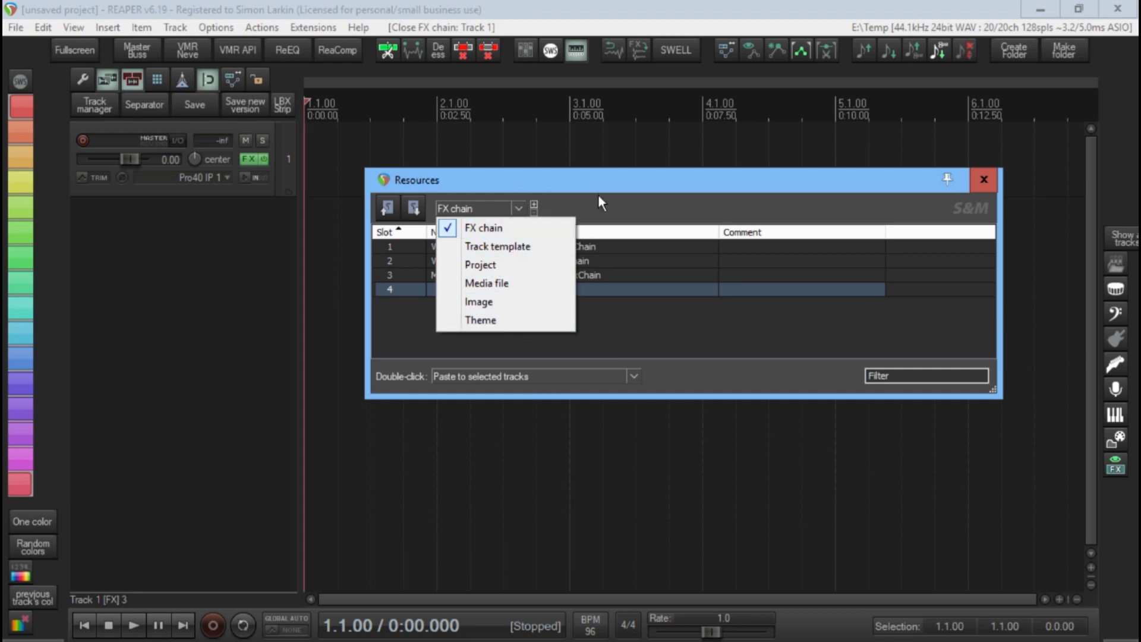
{"action": "left_click", "coordinate": [567, 199]}
Load VMR SSL.RfxChain into slot 4 of the FX chain resources and close the Resources window
{"action": "double_click", "coordinate": [560, 290]}
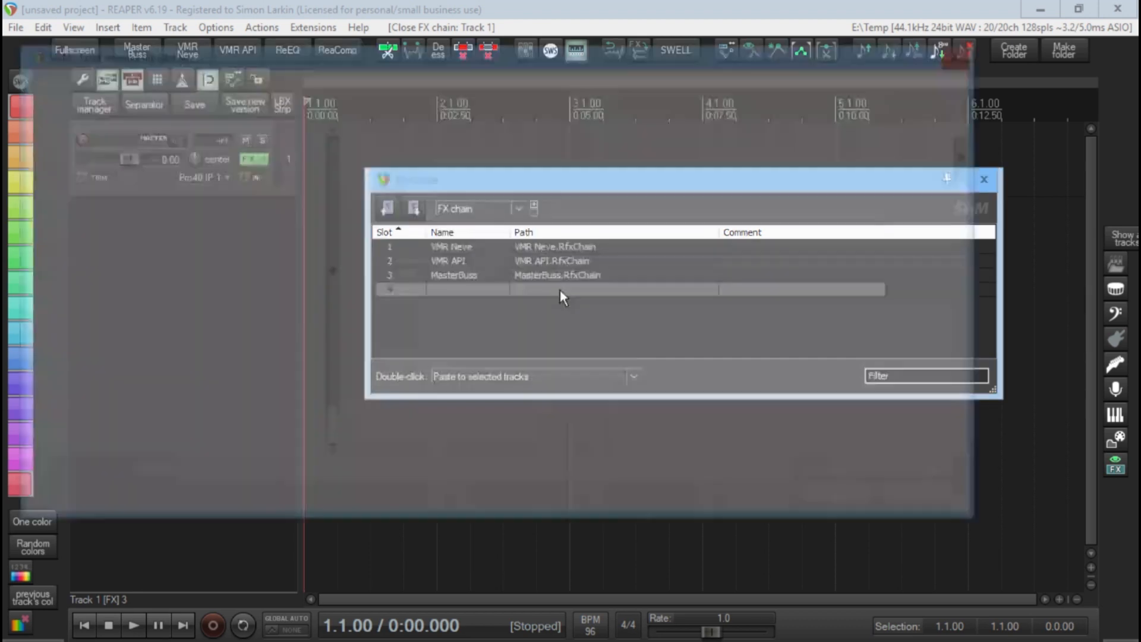
{"action": "scroll", "coordinate": [490, 296], "scroll_direction": "down", "scroll_amount": 5}
{"action": "scroll", "coordinate": [508, 393], "scroll_direction": "down", "scroll_amount": 20}
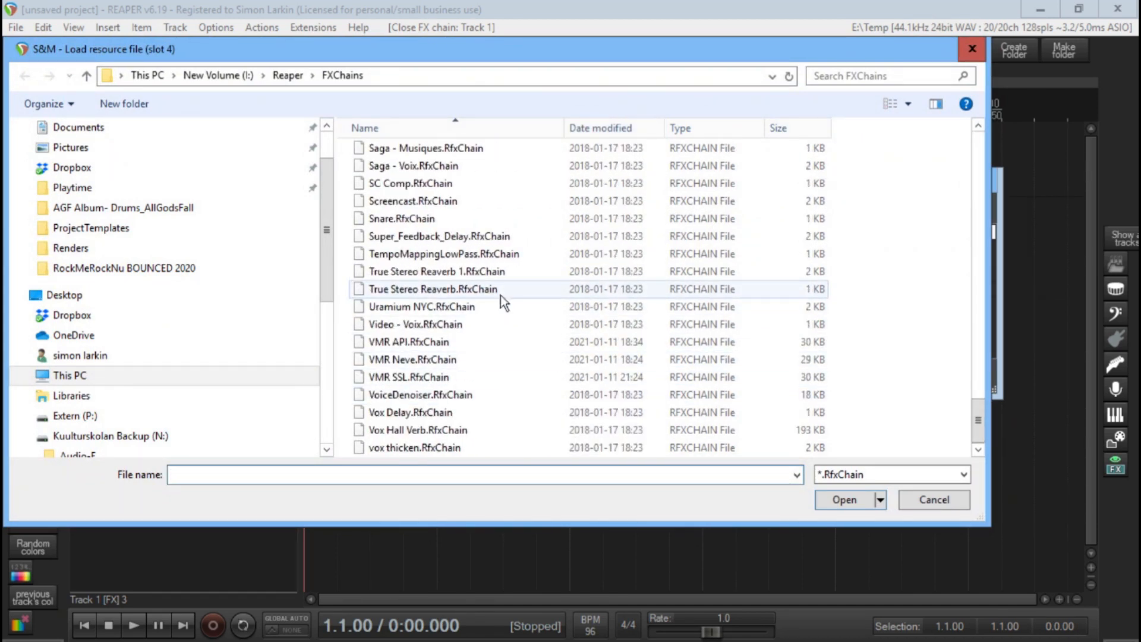
{"action": "double_click", "coordinate": [414, 379]}
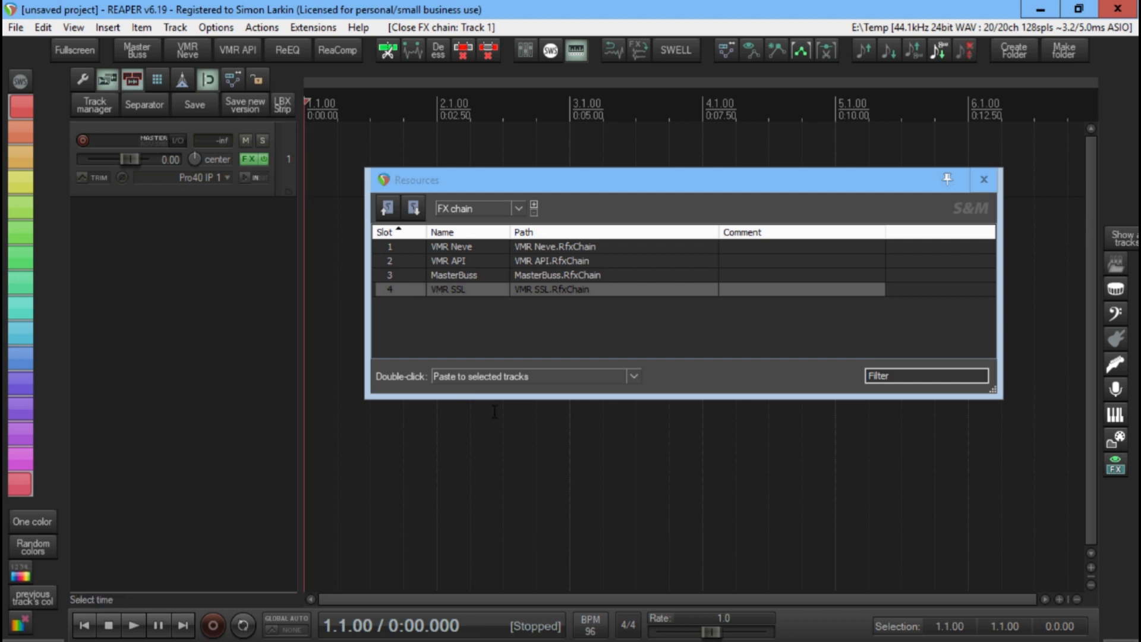
{"action": "left_click_drag", "start_coordinate": [794, 182], "coordinate": [585, 234]}
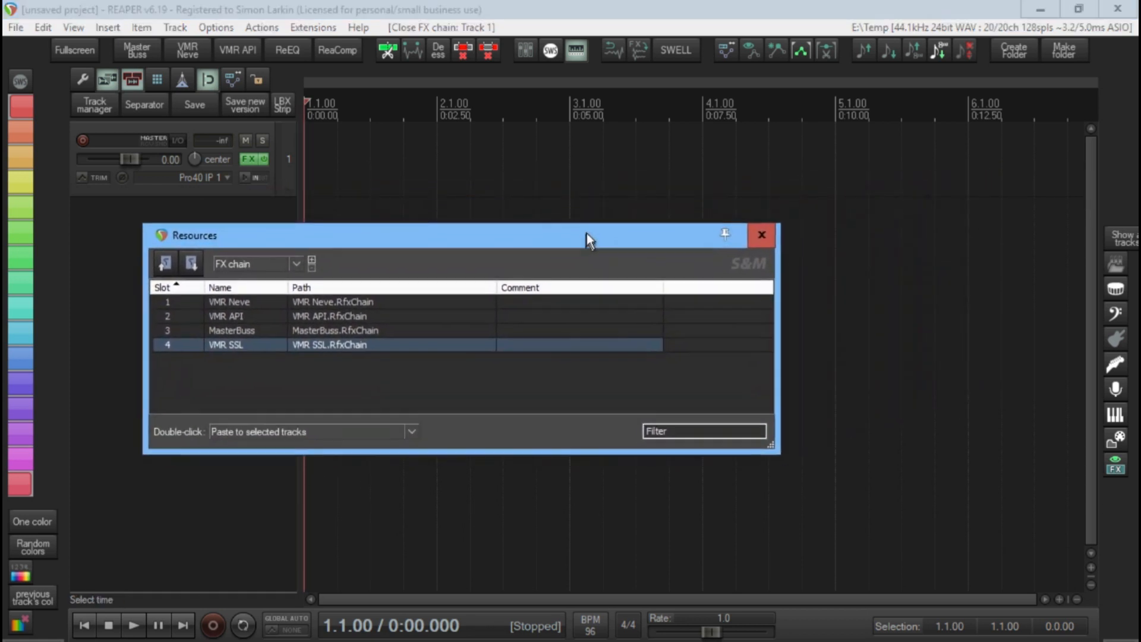
{"action": "left_click", "coordinate": [762, 235]}
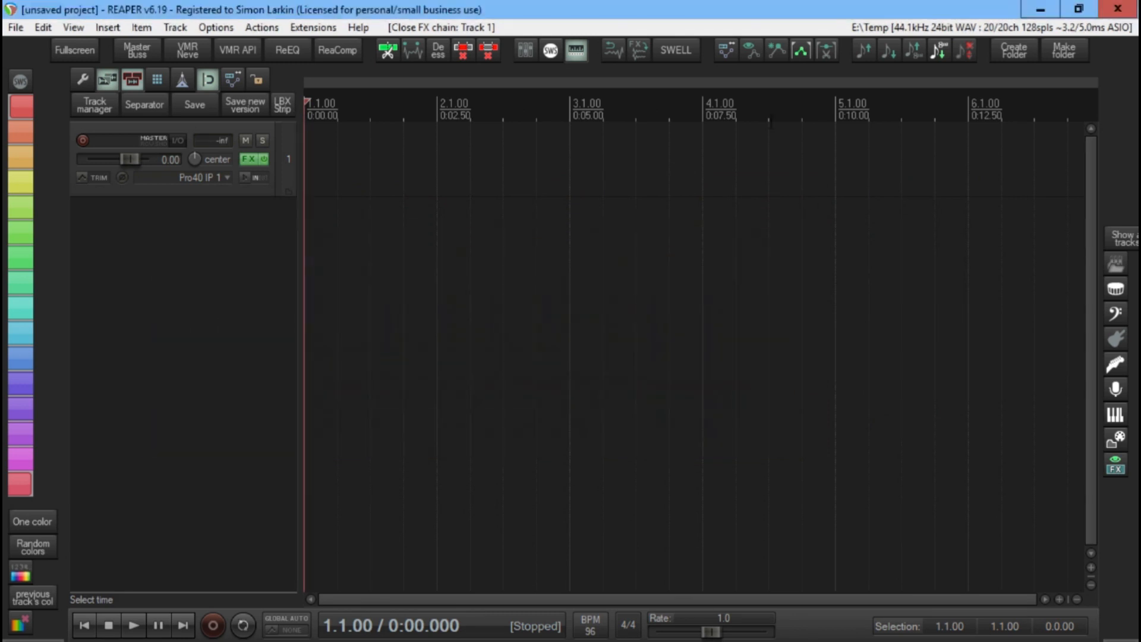
Find the "resources" action Paste FX chain to selected tracks, slot 4, and start a new custom action from it
{"action": "left_click", "coordinate": [261, 29]}
{"action": "left_click", "coordinate": [283, 47]}
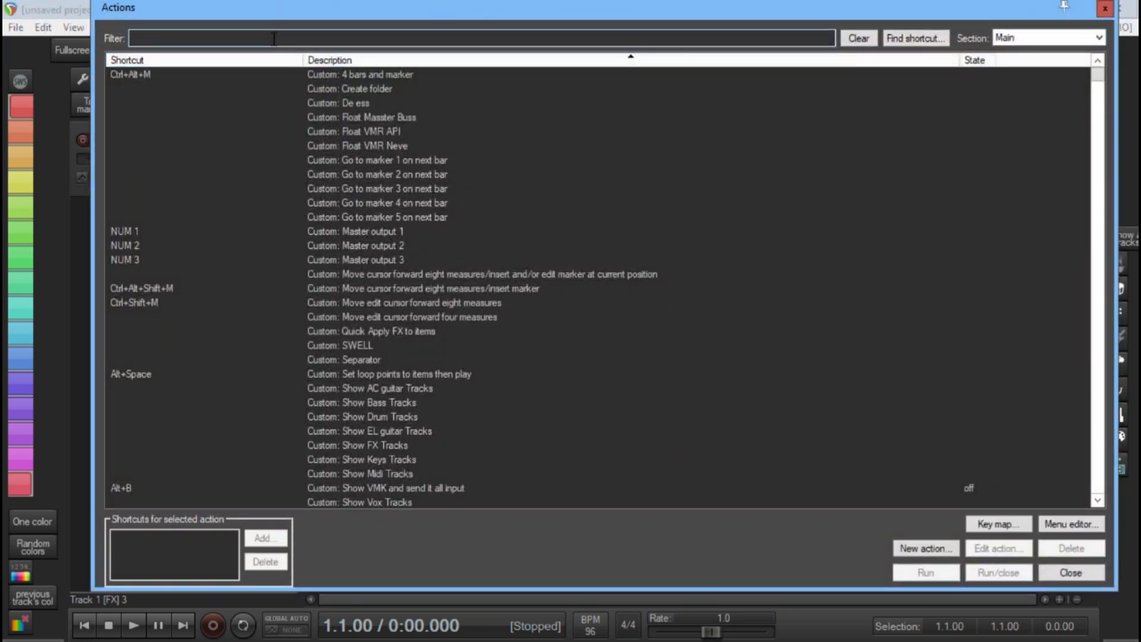
{"action": "type", "text": "esources"}
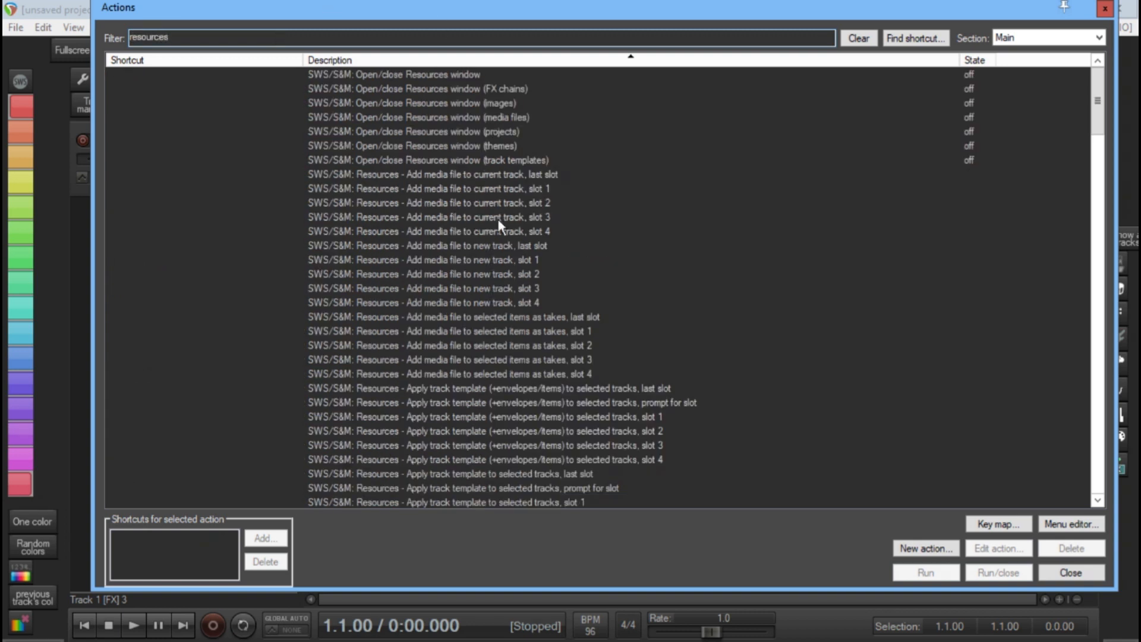
{"action": "scroll", "coordinate": [655, 362], "scroll_direction": "down", "scroll_amount": 15}
{"action": "scroll", "coordinate": [658, 370], "scroll_direction": "down", "scroll_amount": 20}
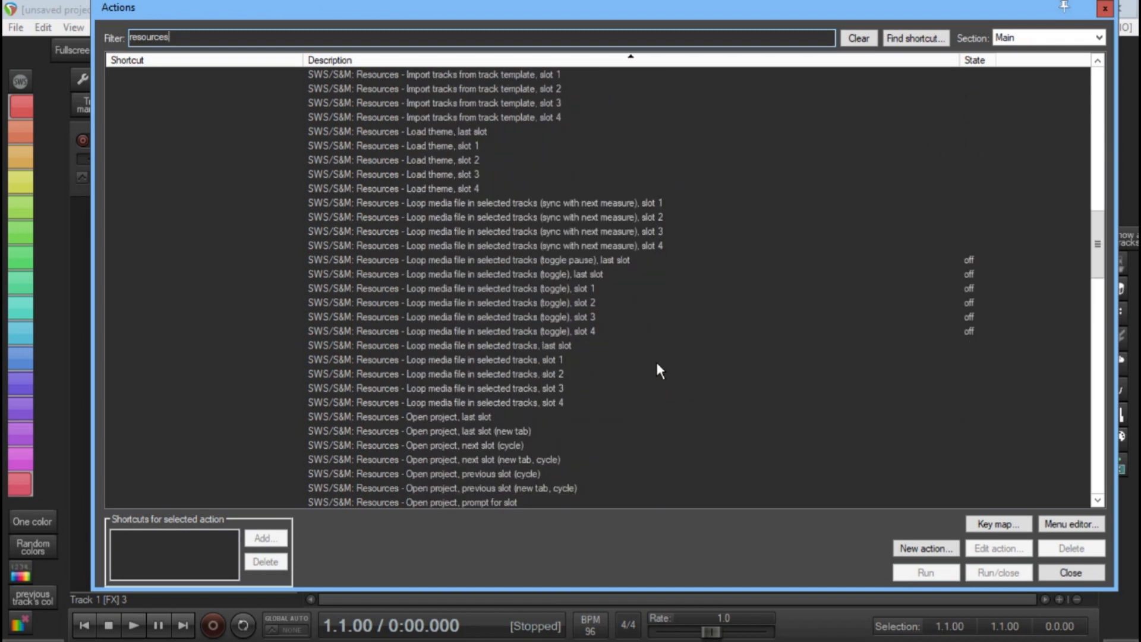
{"action": "scroll", "coordinate": [658, 370], "scroll_direction": "down", "scroll_amount": 8}
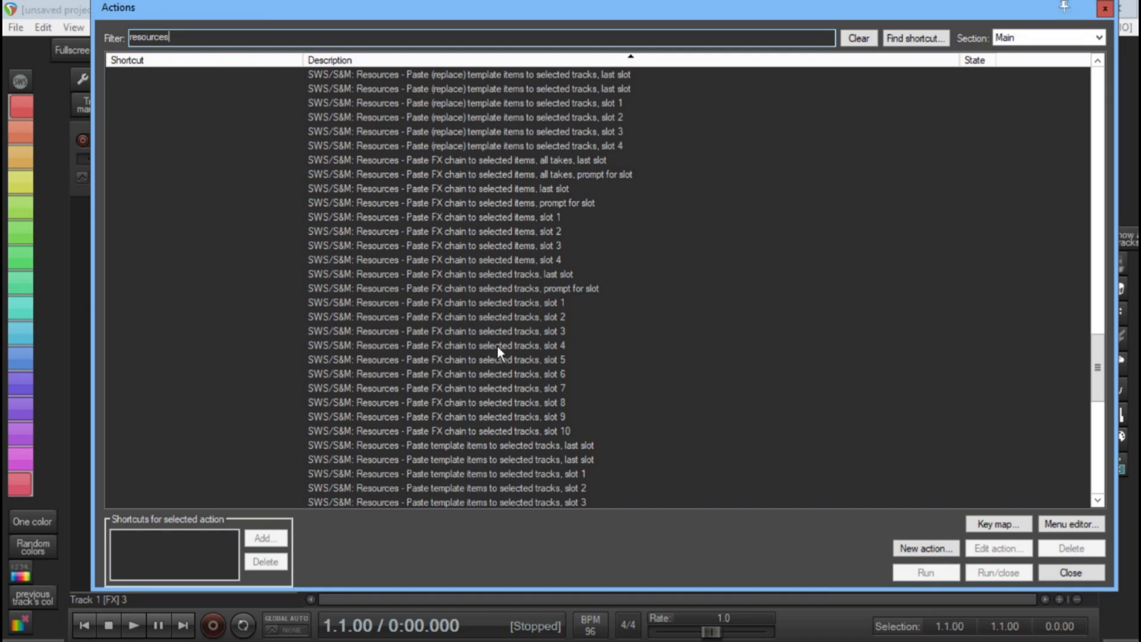
{"action": "left_click", "coordinate": [551, 343]}
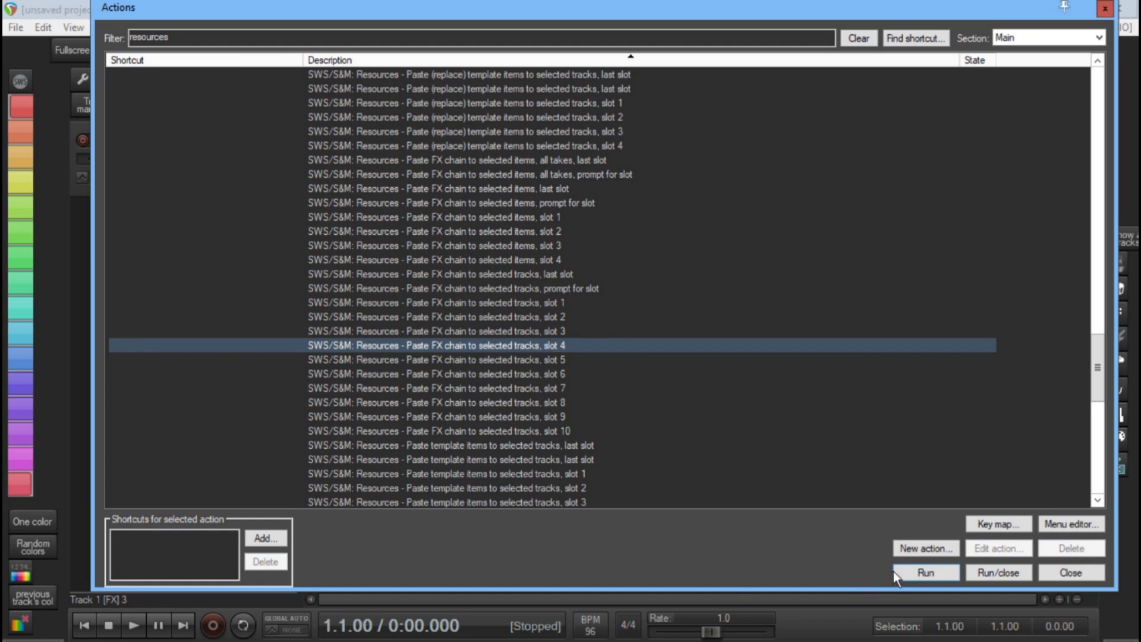
{"action": "left_click", "coordinate": [928, 546]}
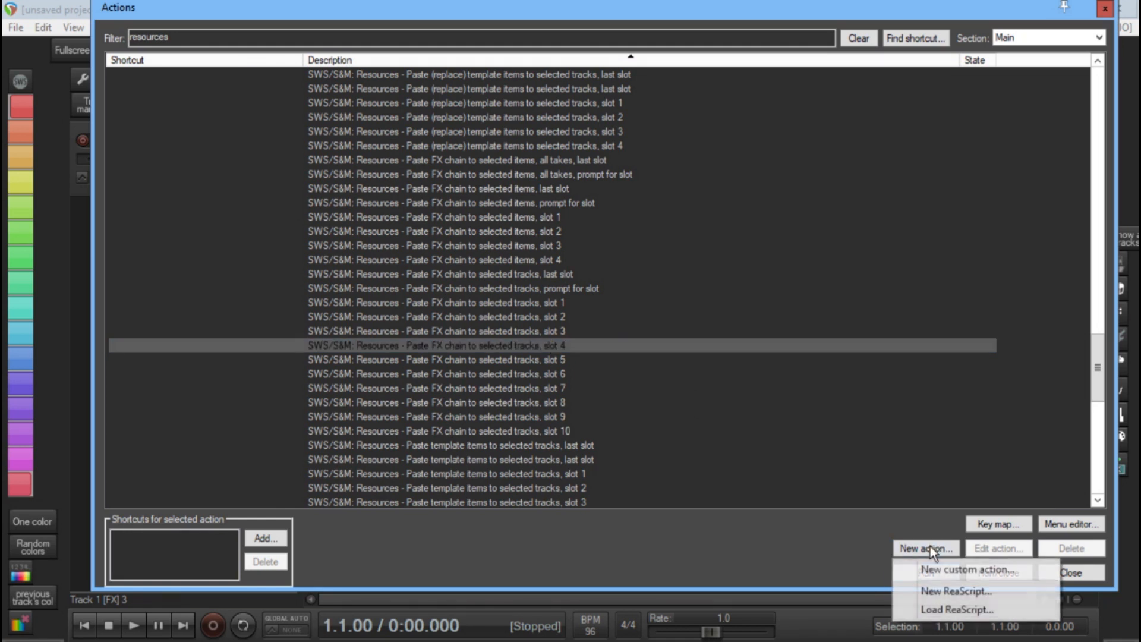
{"action": "left_click", "coordinate": [954, 584]}
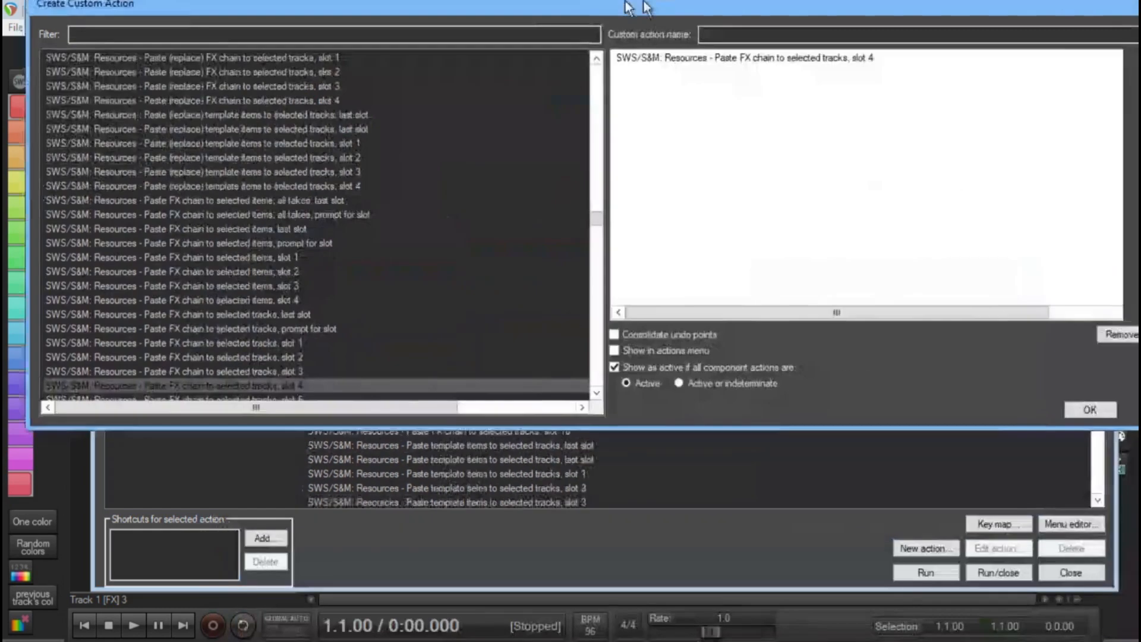
{"action": "left_click_drag", "start_coordinate": [633, 7], "coordinate": [643, 128]}
Filter for "float fx" and add SWS/S&M: Toggle float selected FX for selected tracks after the paste action in the custom action
{"action": "left_click", "coordinate": [108, 159]}
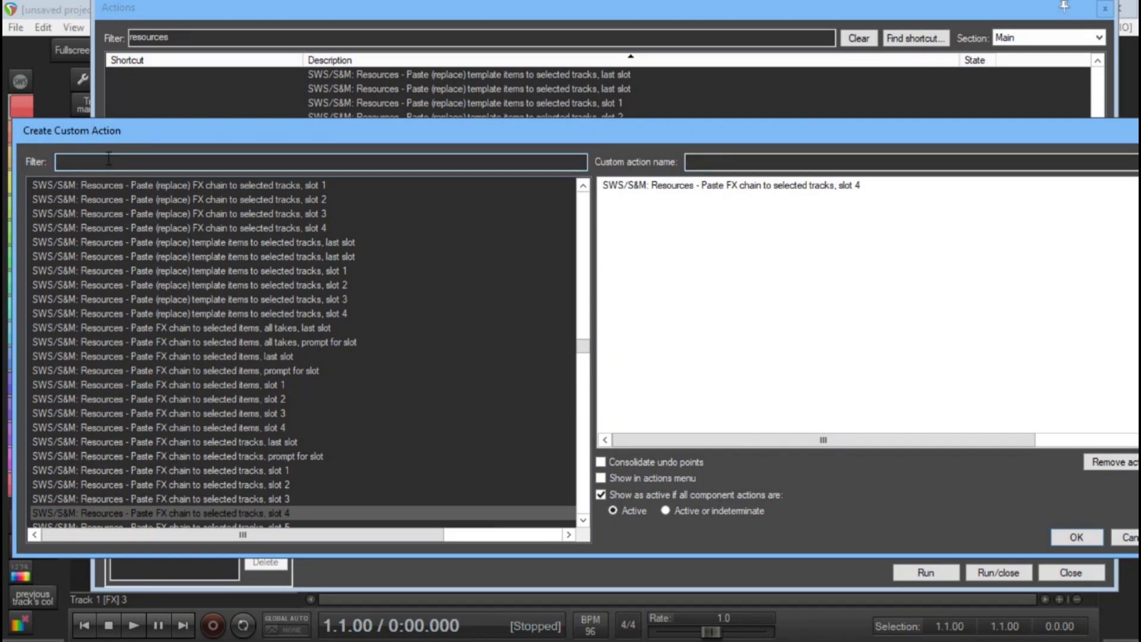
{"action": "type", "text": "l"}
{"action": "type", "text": "loat"}
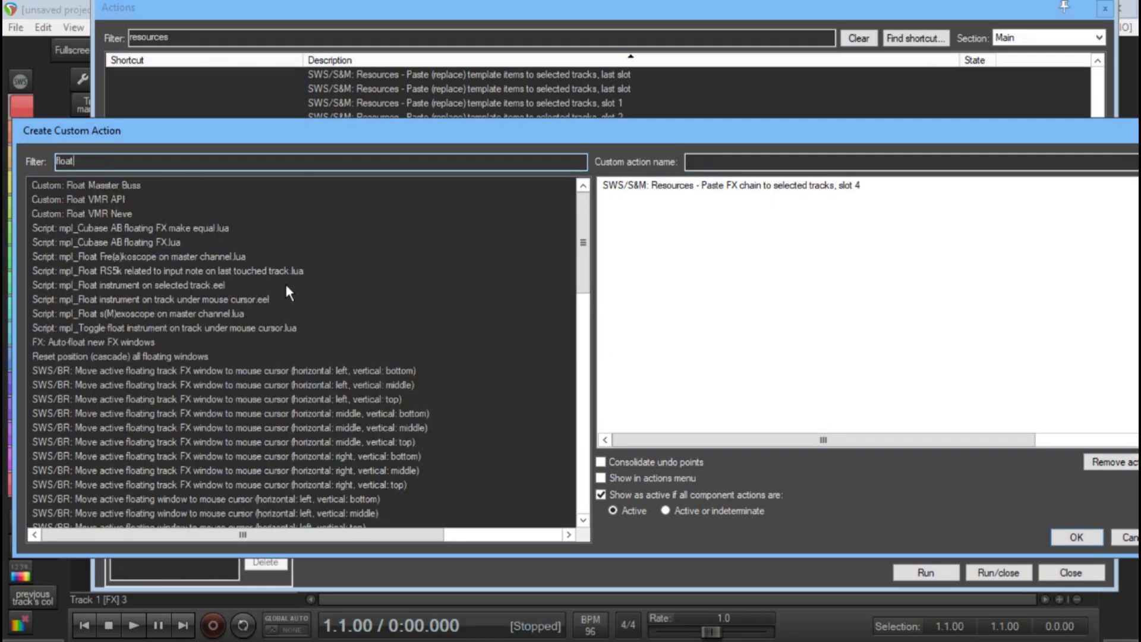
{"action": "scroll", "coordinate": [287, 283], "scroll_direction": "down", "scroll_amount": 2}
{"action": "scroll", "coordinate": [287, 281], "scroll_direction": "up", "scroll_amount": 2}
{"action": "type", "text": "fx"}
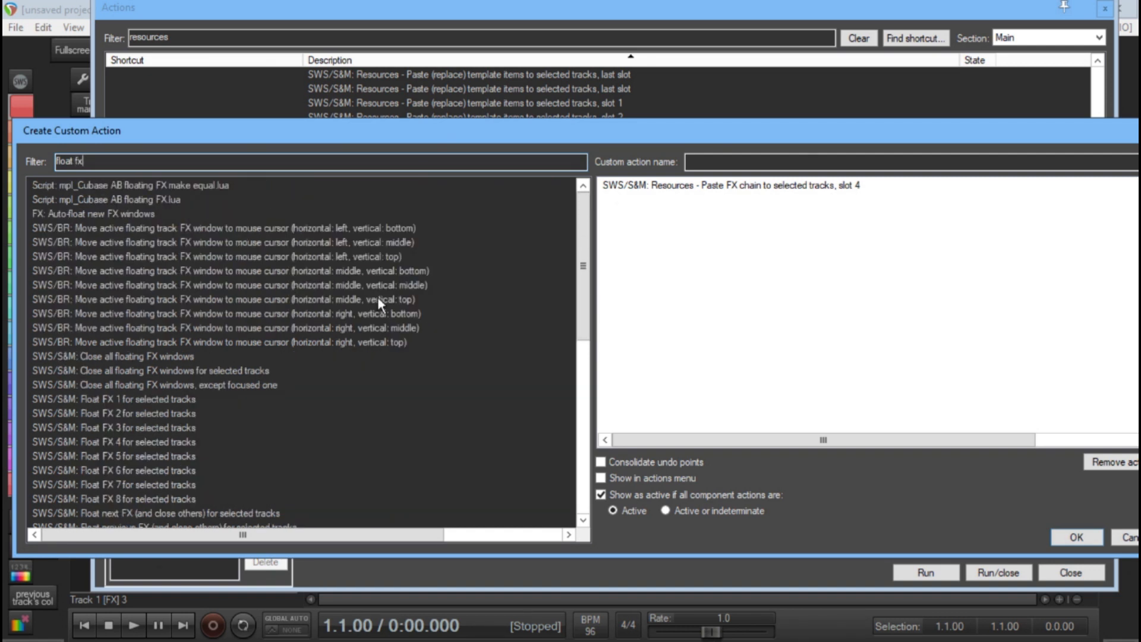
{"action": "scroll", "coordinate": [337, 297], "scroll_direction": "down", "scroll_amount": 9}
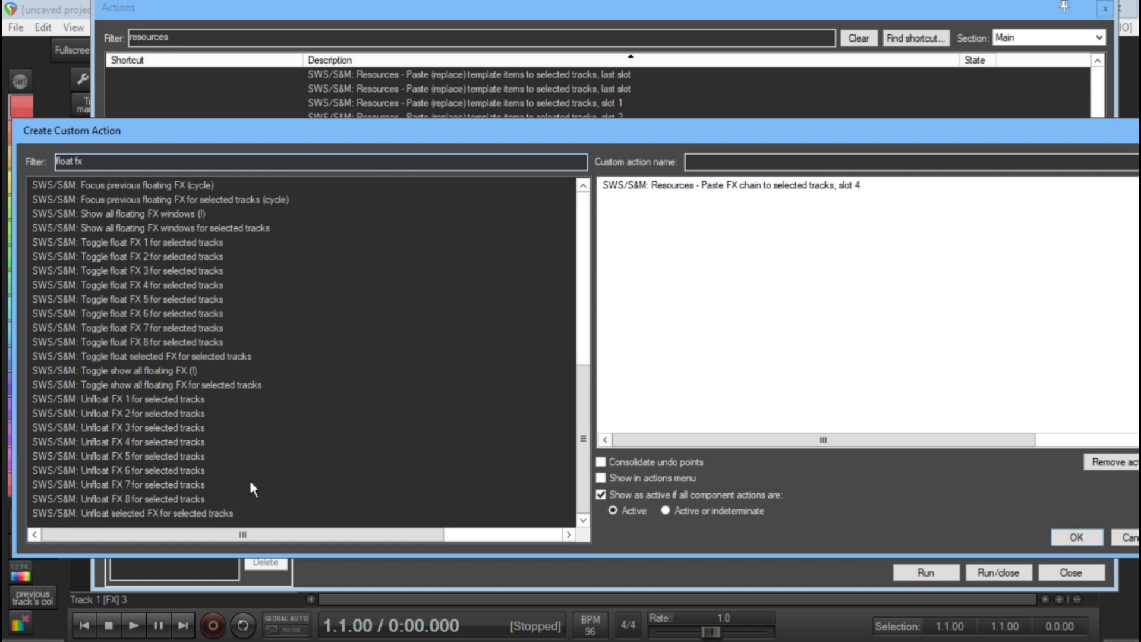
{"action": "scroll", "coordinate": [177, 462], "scroll_direction": "up", "scroll_amount": 1}
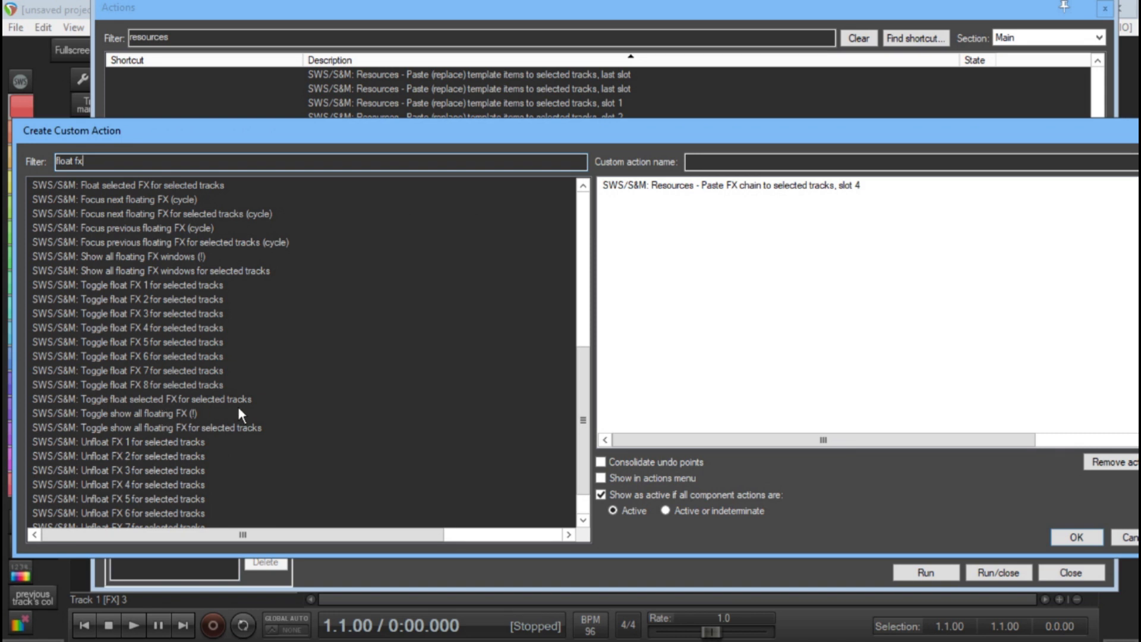
{"action": "left_click", "coordinate": [172, 396]}
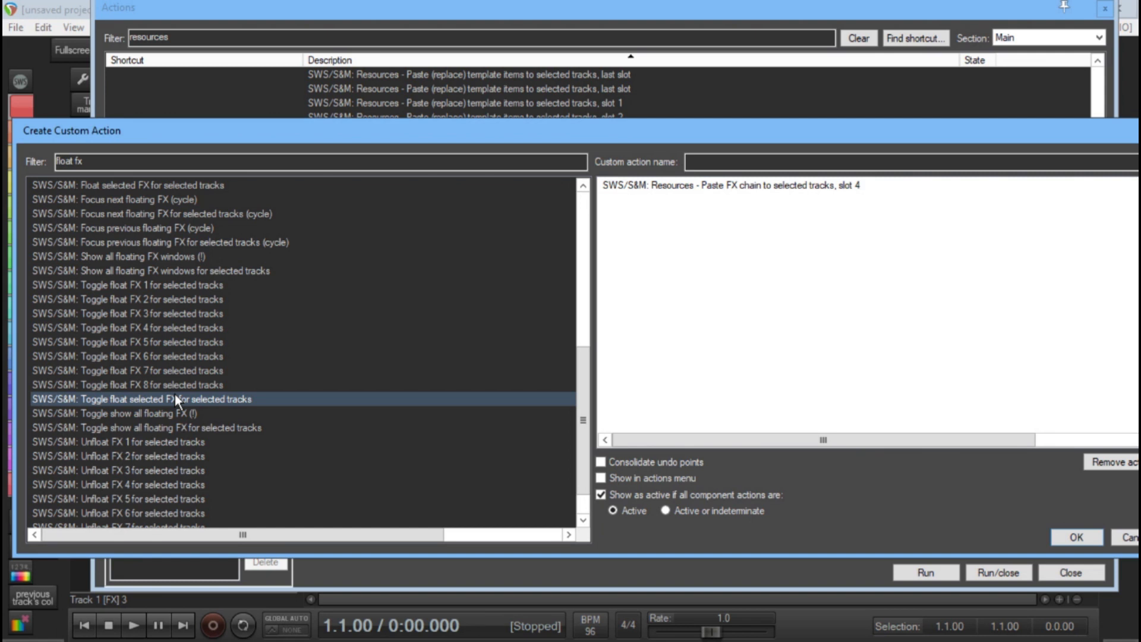
{"action": "left_click_drag", "start_coordinate": [174, 394], "coordinate": [992, 189]}
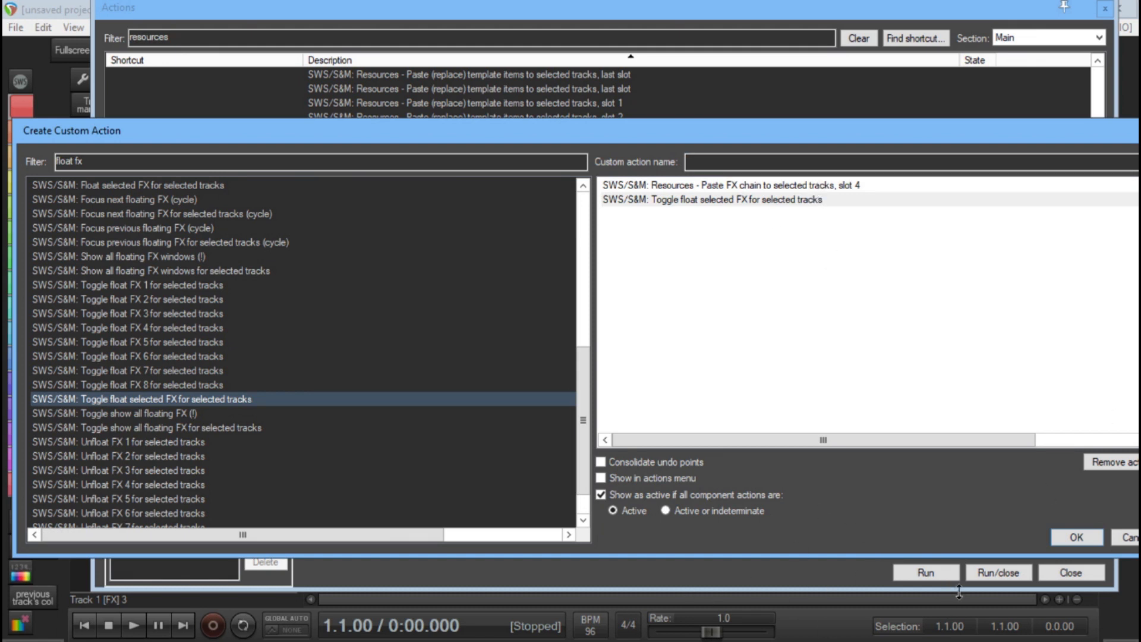
Name the custom action "Float VMR SSL", save it and close the Actions window
{"action": "left_click", "coordinate": [1077, 540]}
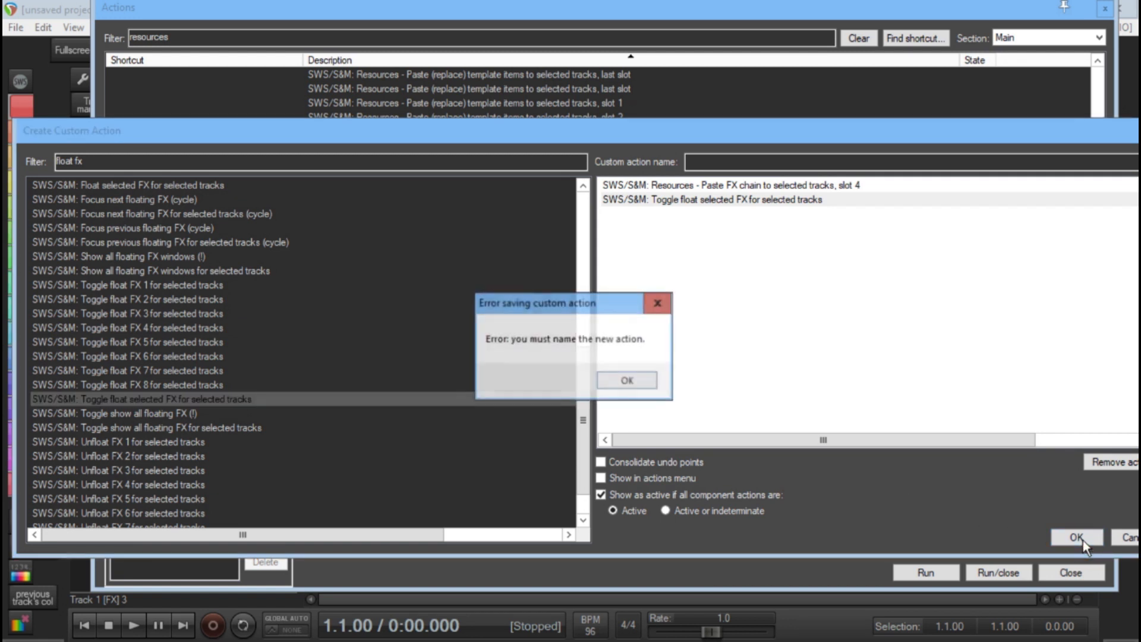
{"action": "left_click", "coordinate": [644, 384]}
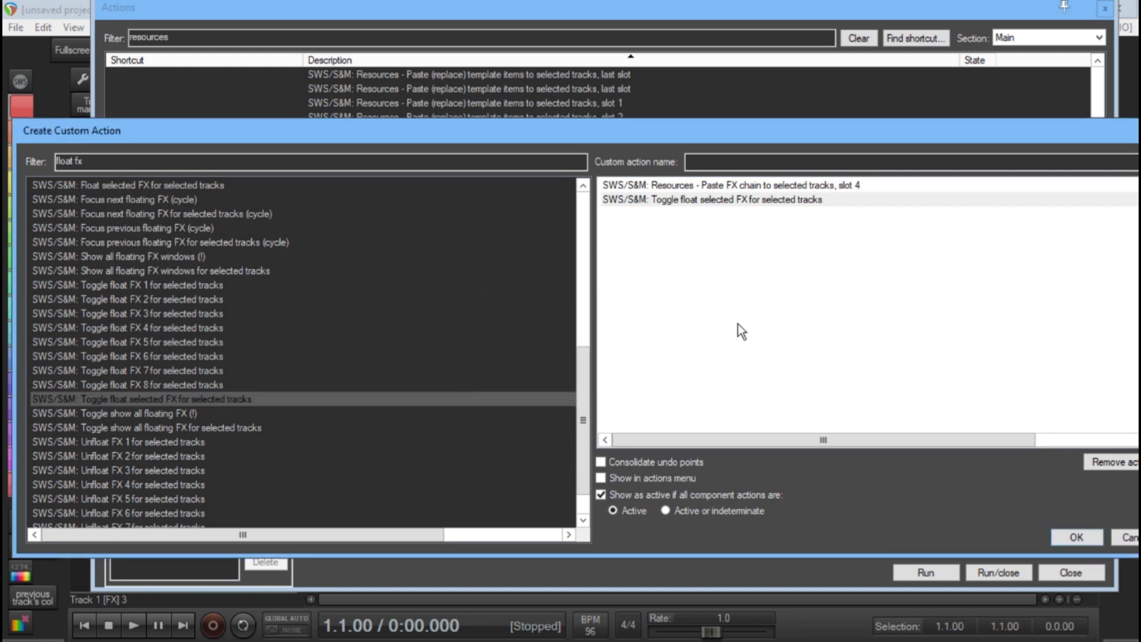
{"action": "left_click", "coordinate": [713, 161]}
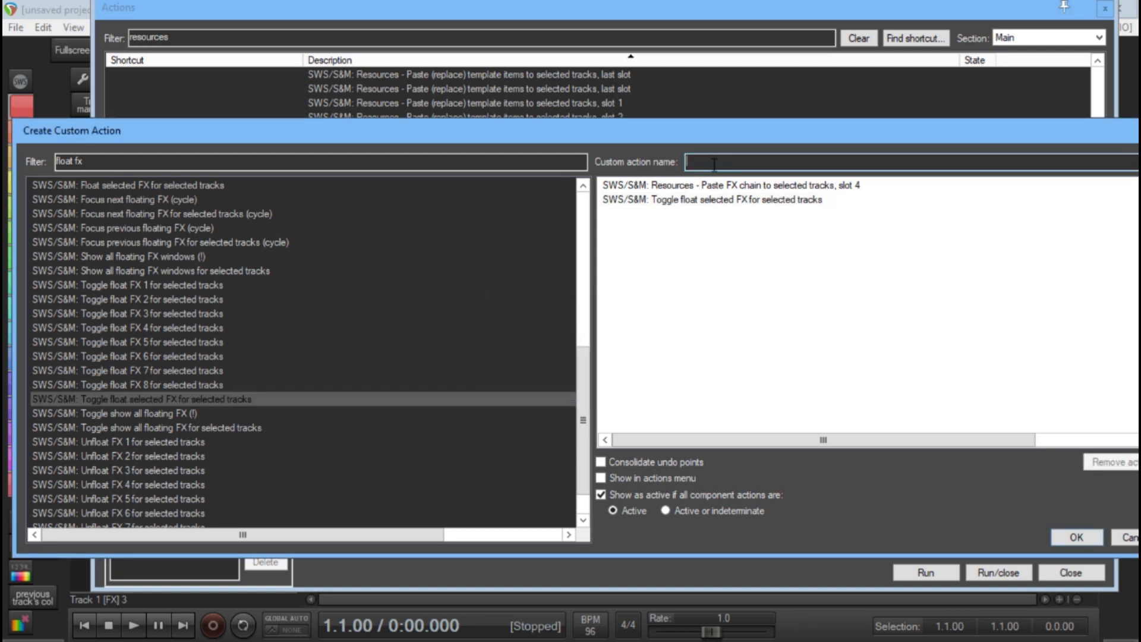
{"action": "type", "text": "Float VMR SSL"}
{"action": "left_click", "coordinate": [1068, 536]}
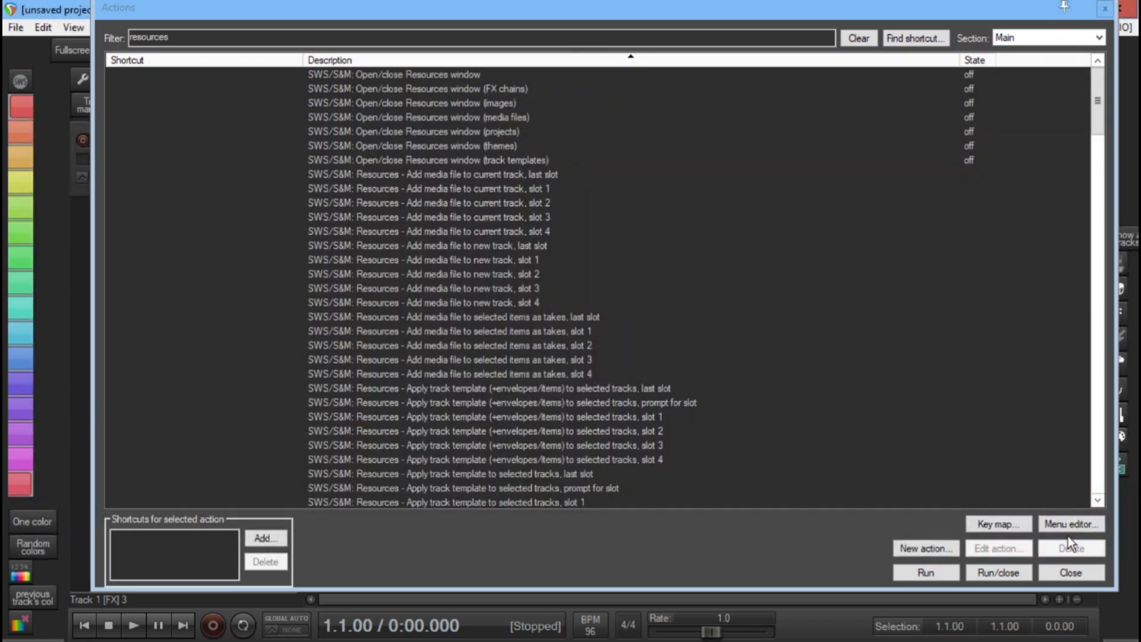
{"action": "left_click", "coordinate": [1070, 572]}
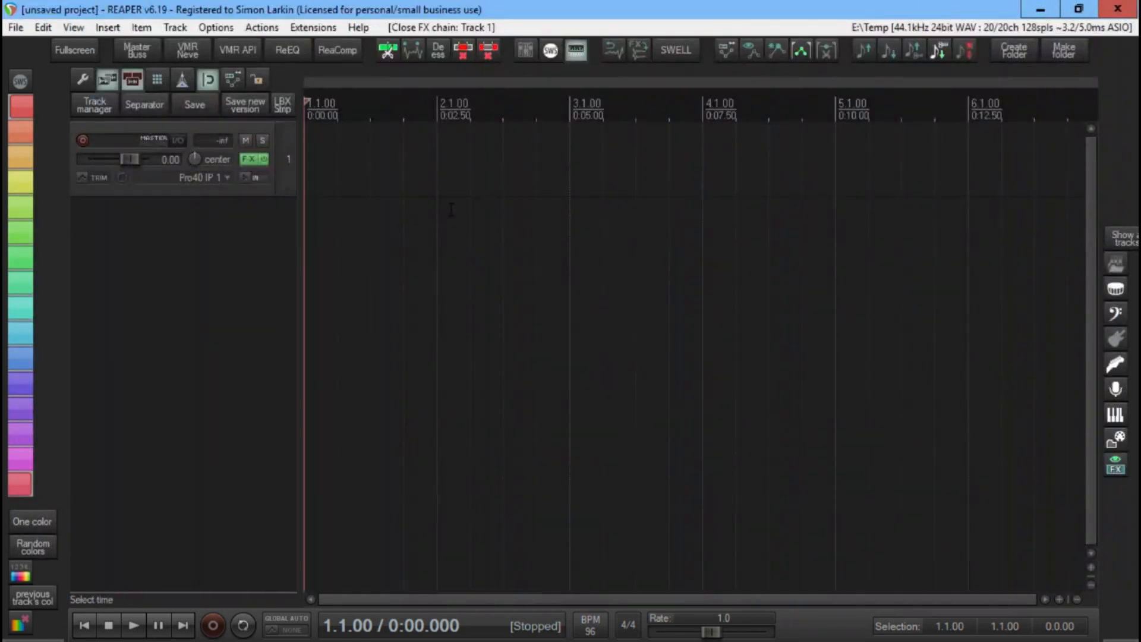
Add Custom: Float VMR SSL to Floating toolbar 1 and place it between VMR Neve and VMR API
{"action": "right_click", "coordinate": [368, 50]}
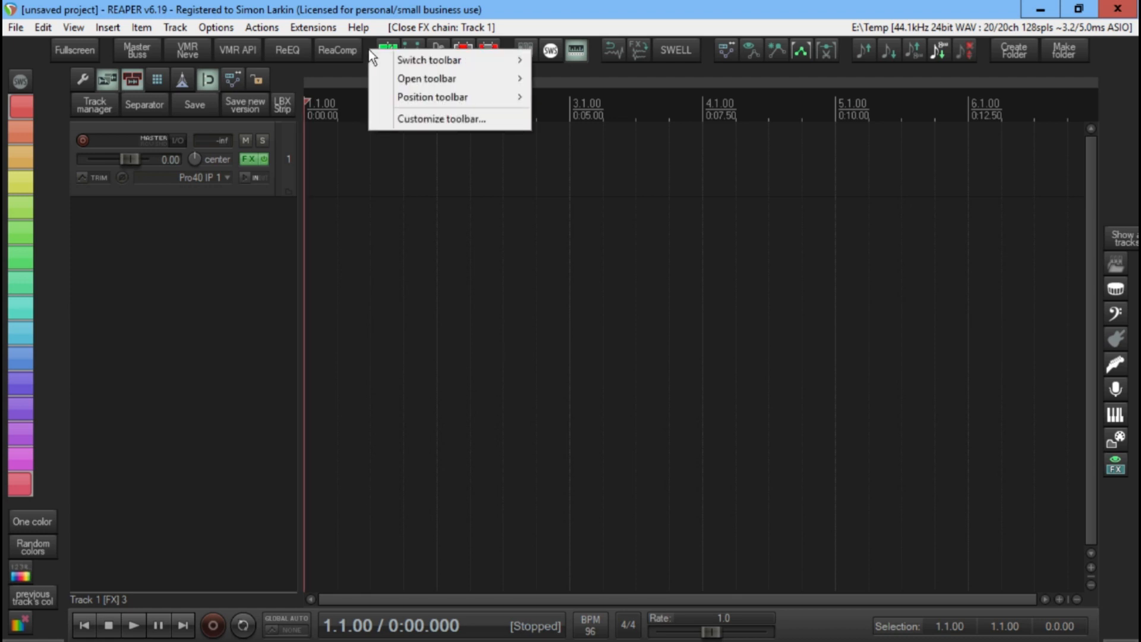
{"action": "left_click", "coordinate": [424, 130]}
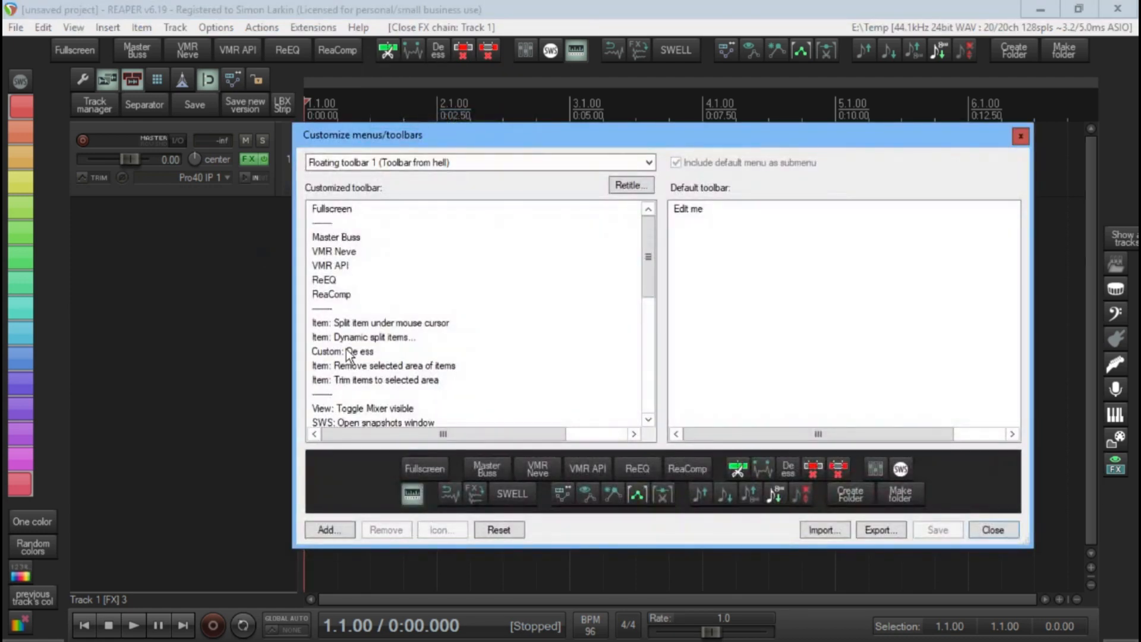
{"action": "left_click", "coordinate": [364, 300]}
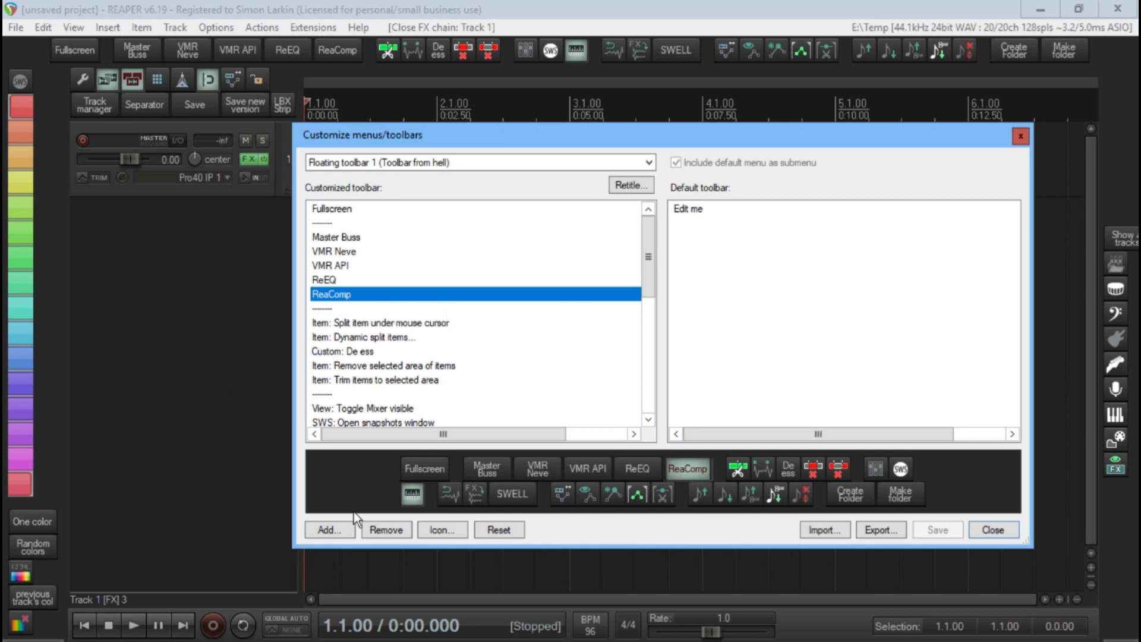
{"action": "left_click", "coordinate": [338, 530]}
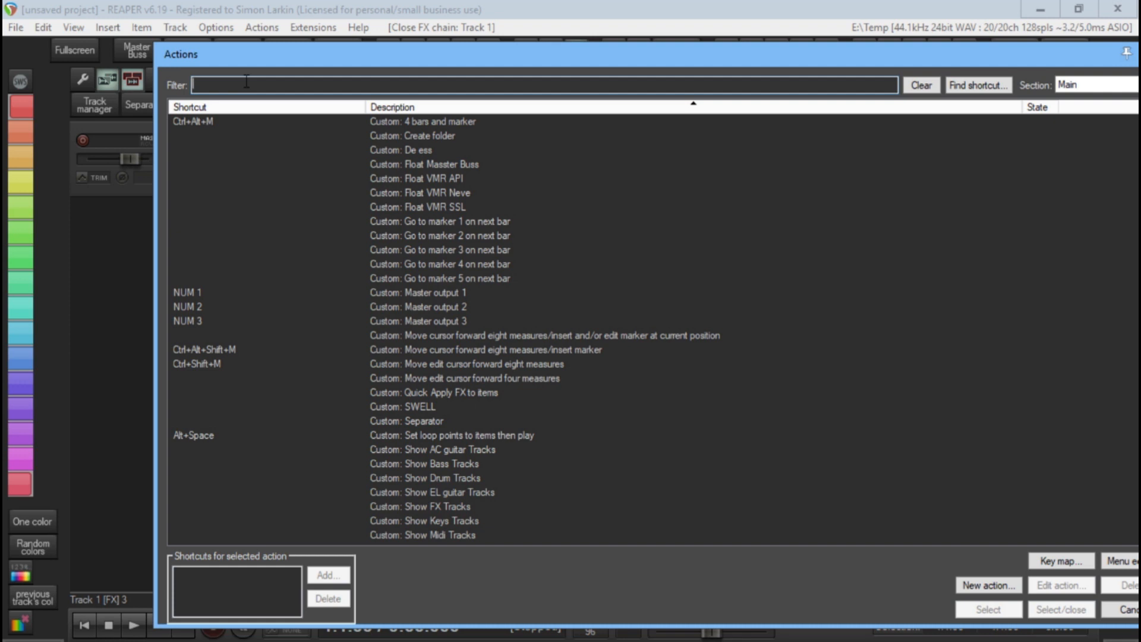
{"action": "type", "text": "float "}
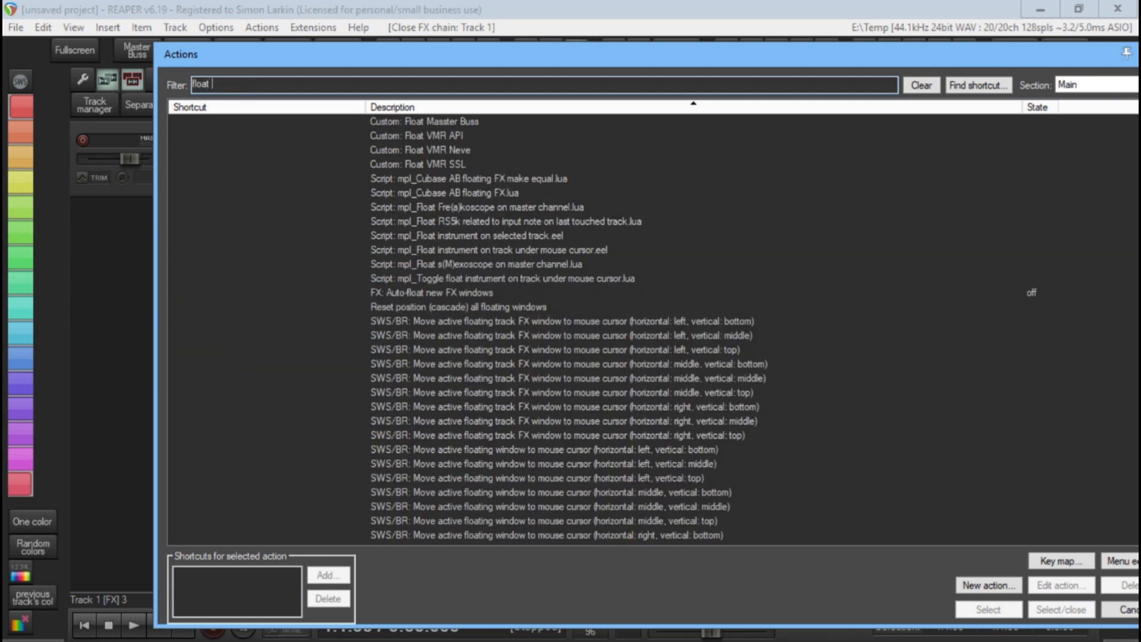
{"action": "type", "text": "vmr"}
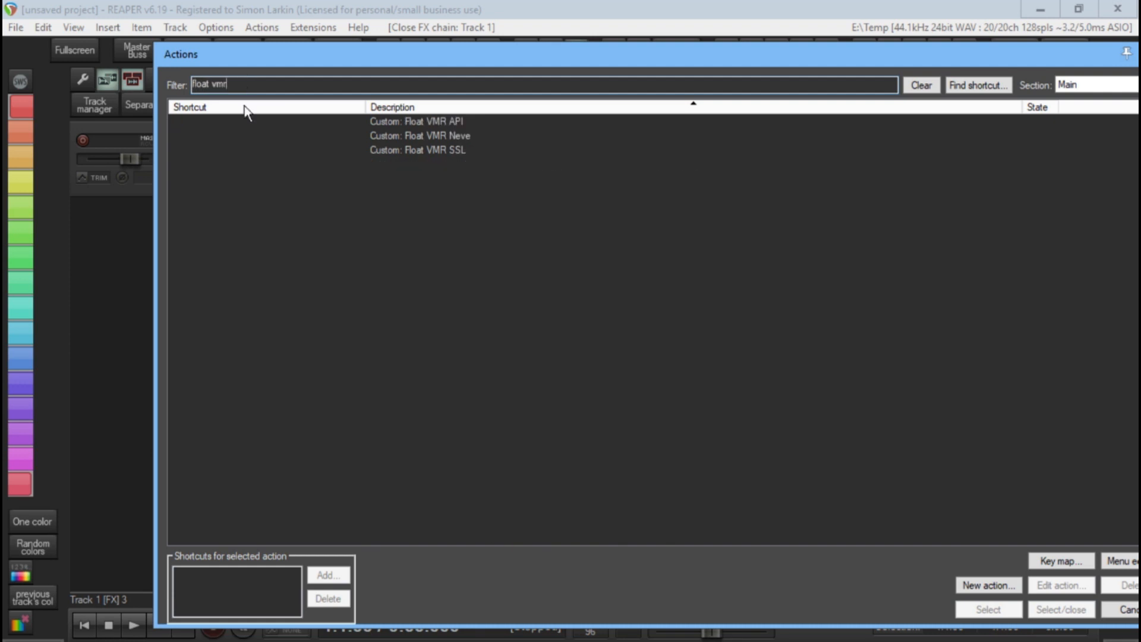
{"action": "left_click", "coordinate": [450, 150]}
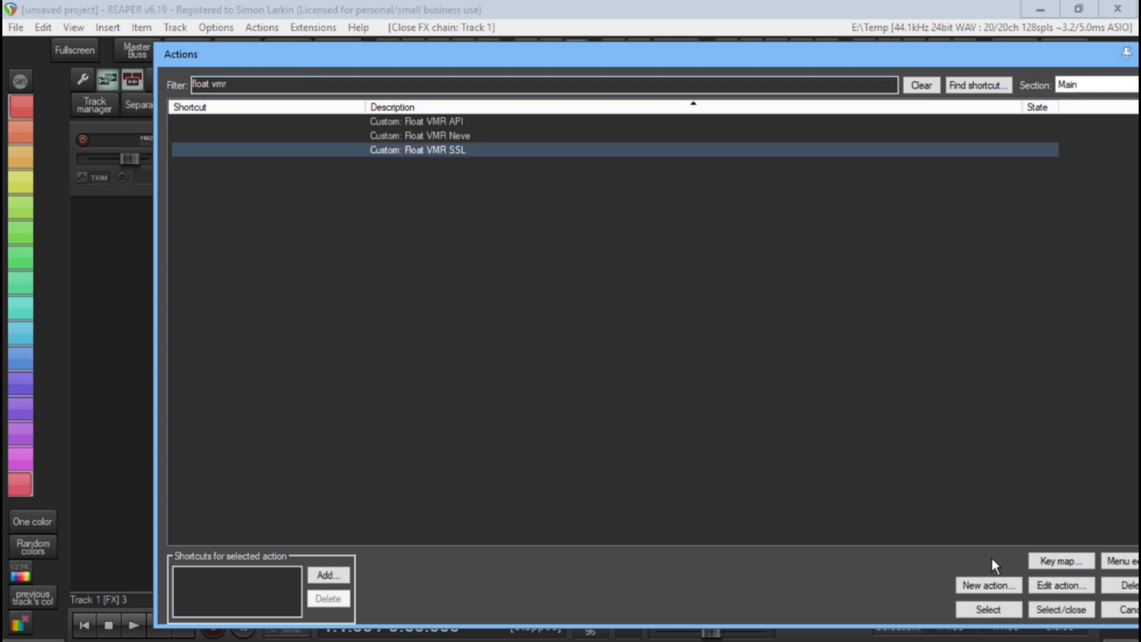
{"action": "left_click", "coordinate": [988, 609]}
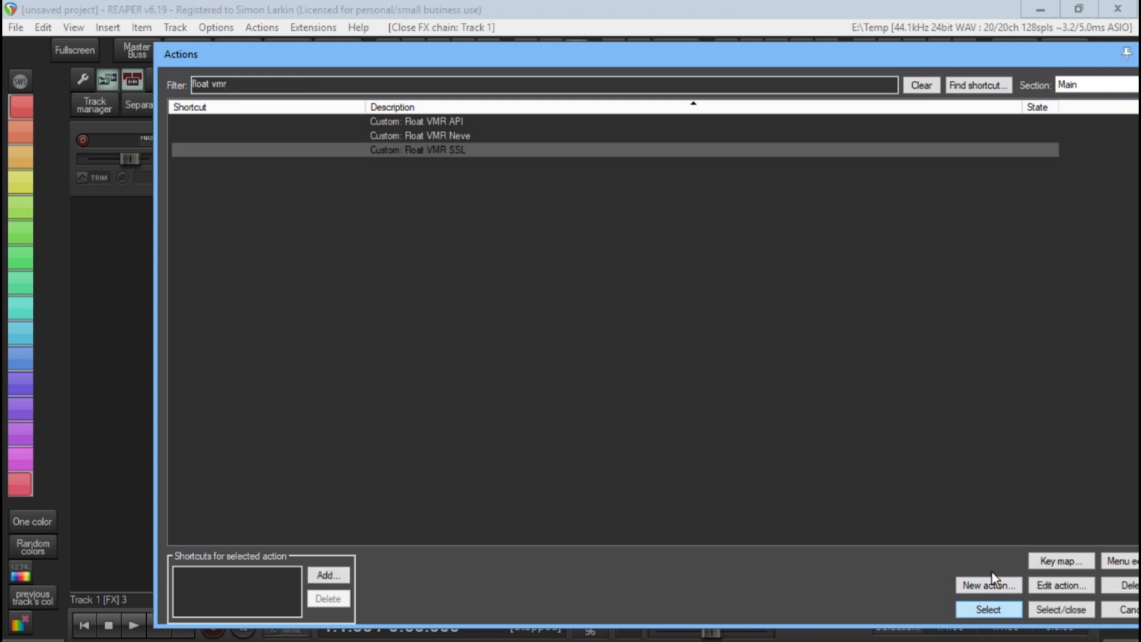
{"action": "left_click_drag", "start_coordinate": [1007, 54], "coordinate": [755, 134]}
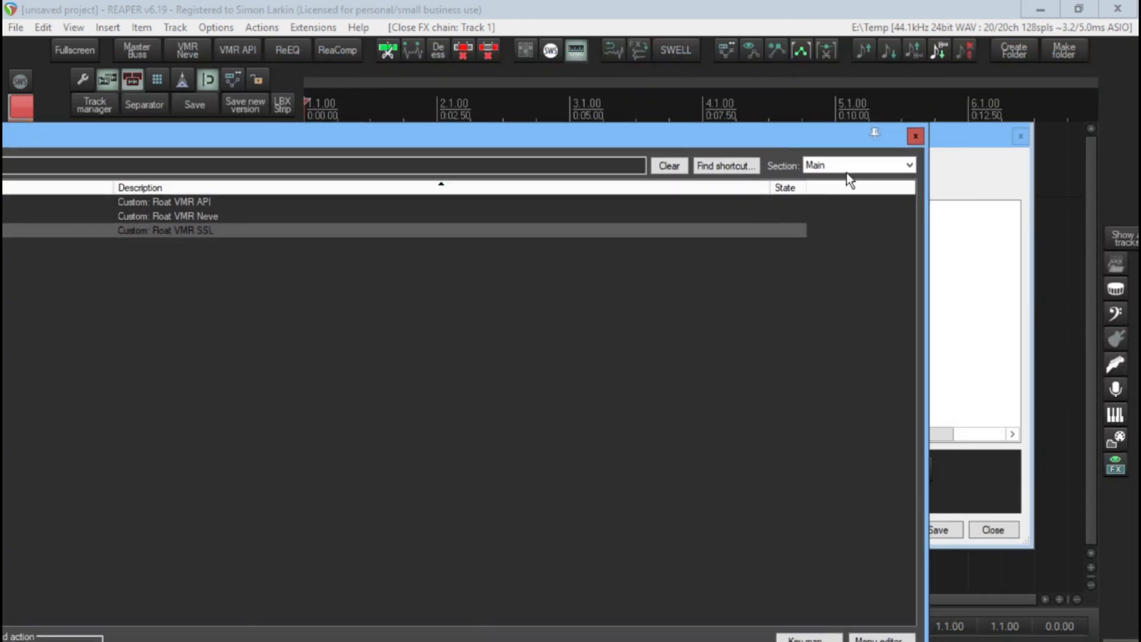
{"action": "left_click", "coordinate": [914, 136]}
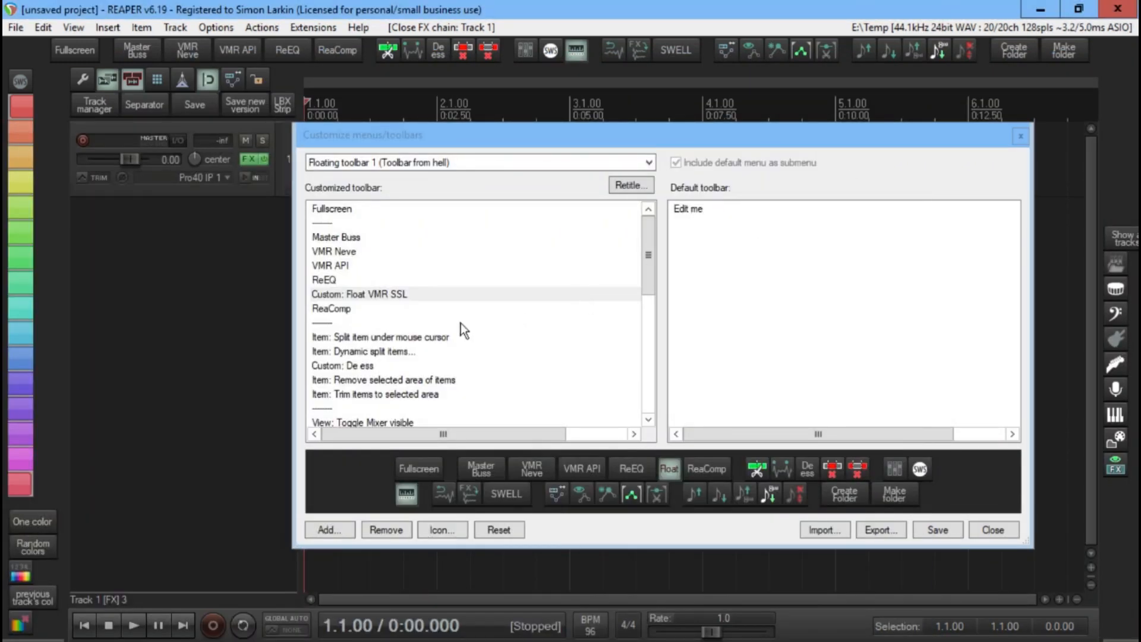
{"action": "left_click", "coordinate": [382, 292]}
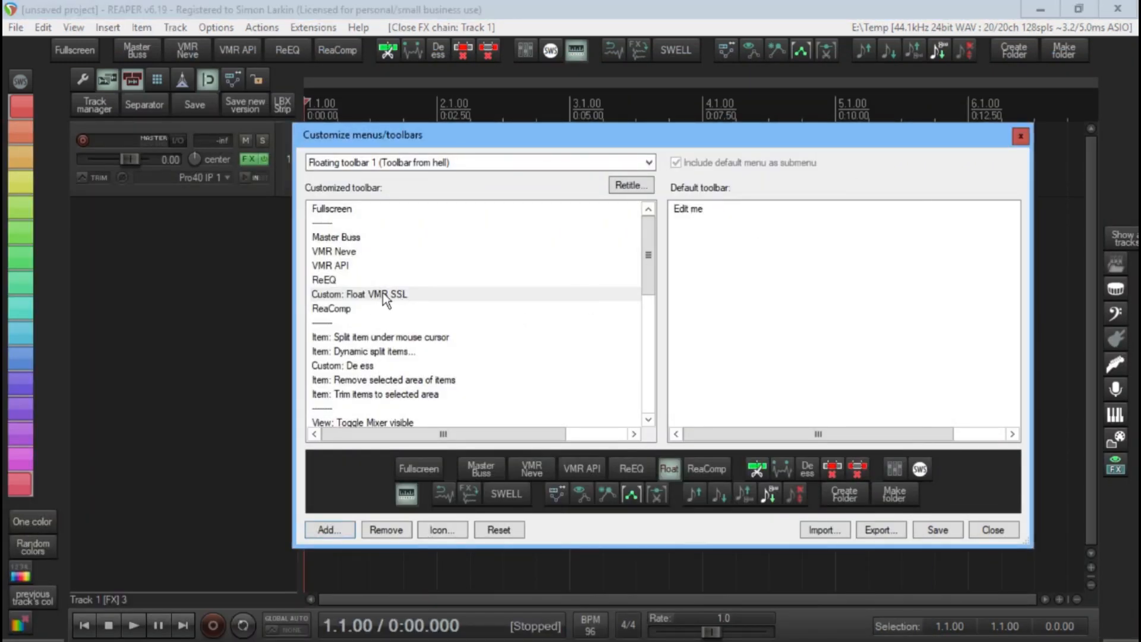
{"action": "mouse_move", "coordinate": [383, 293]}
{"action": "left_mouse_down"}
{"action": "mouse_move", "coordinate": [385, 308]}
{"action": "mouse_move", "coordinate": [385, 270]}
{"action": "left_mouse_up"}
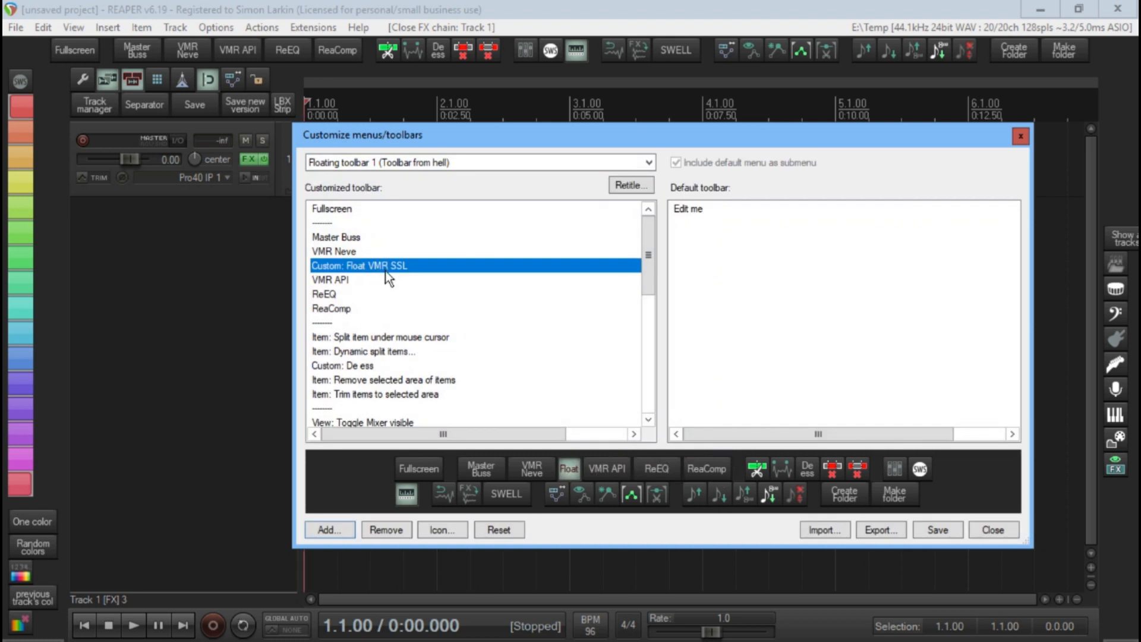
Give the new toolbar entry a double-width text icon named "VMR SSL", then save and close the toolbar customization
{"action": "right_click", "coordinate": [401, 269]}
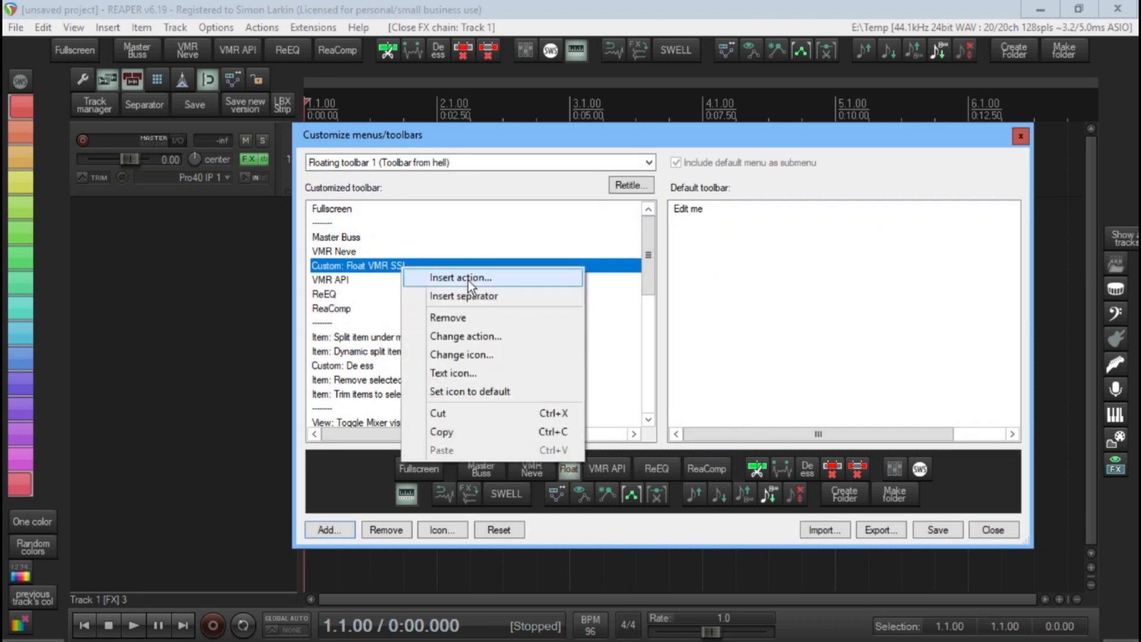
{"action": "left_click", "coordinate": [472, 371]}
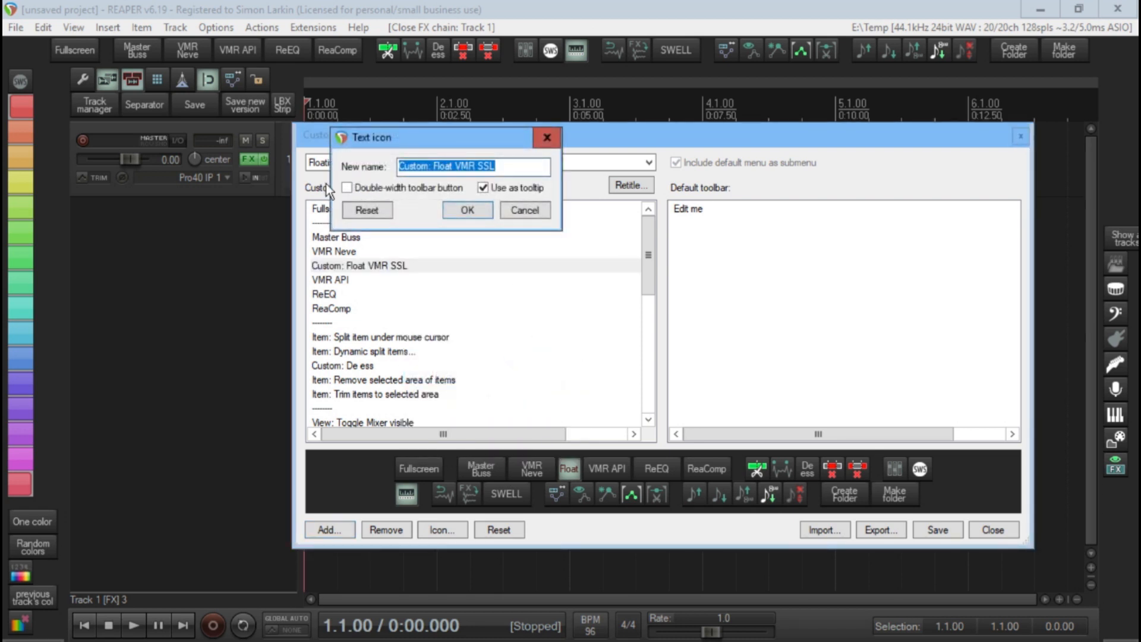
{"action": "left_click", "coordinate": [346, 188]}
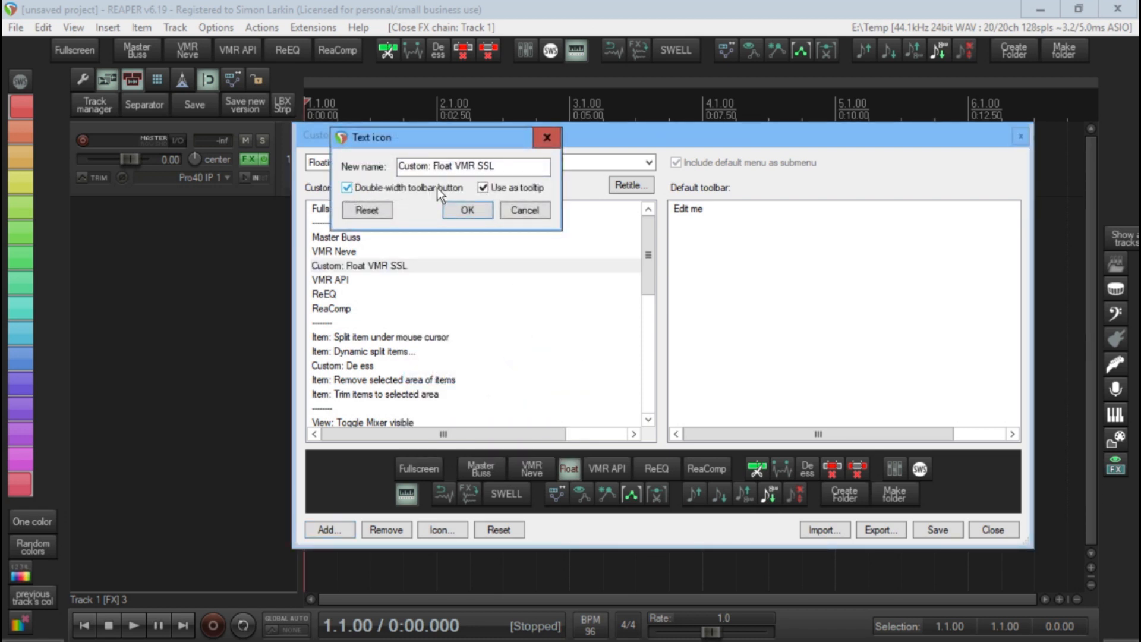
{"action": "left_click_drag", "start_coordinate": [458, 165], "coordinate": [376, 162]}
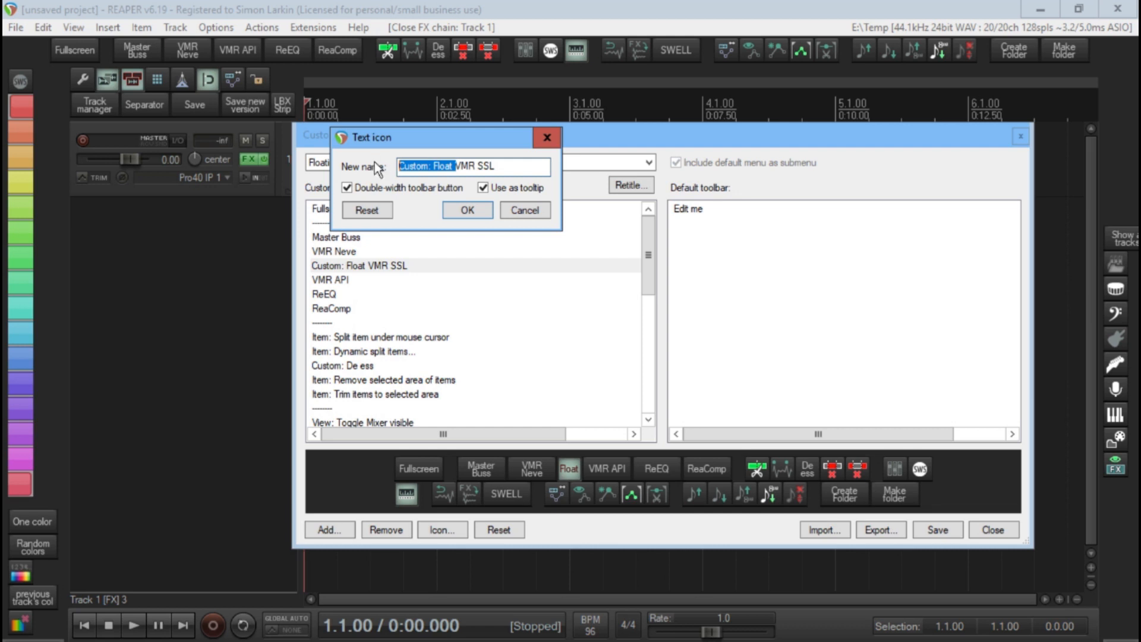
{"action": "key", "text": "BackSpace"}
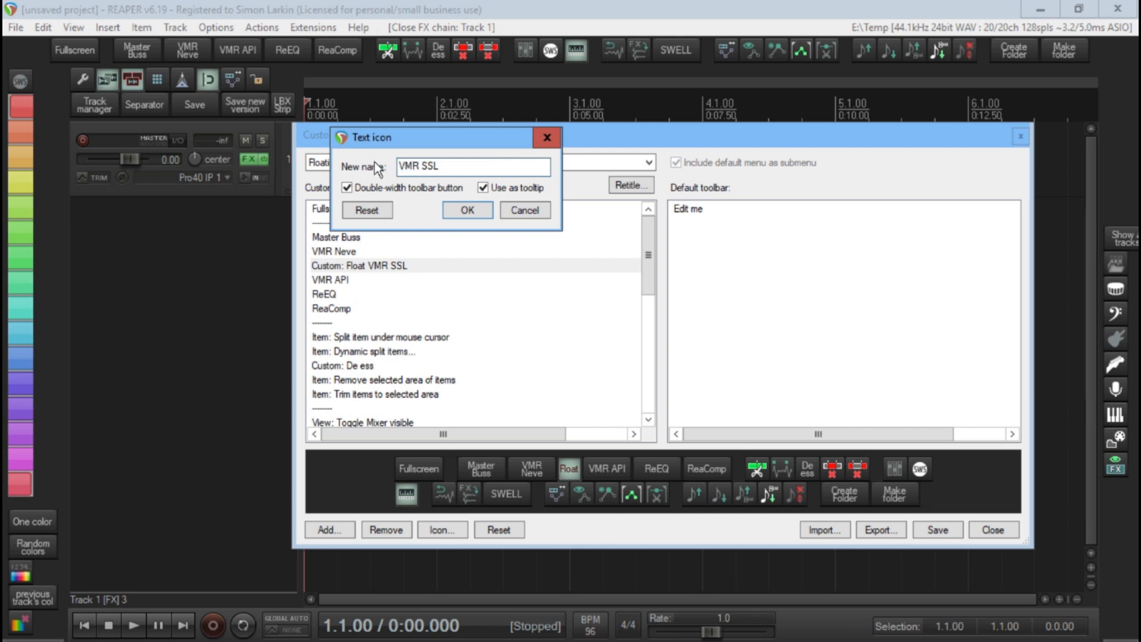
{"action": "left_click", "coordinate": [479, 208]}
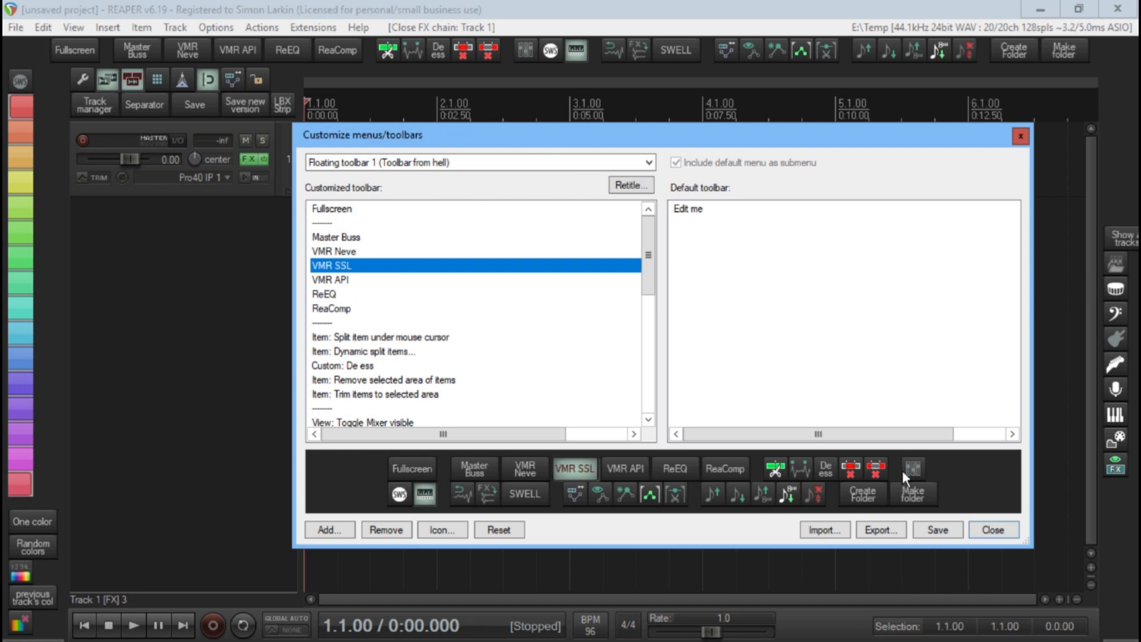
{"action": "left_click", "coordinate": [934, 533]}
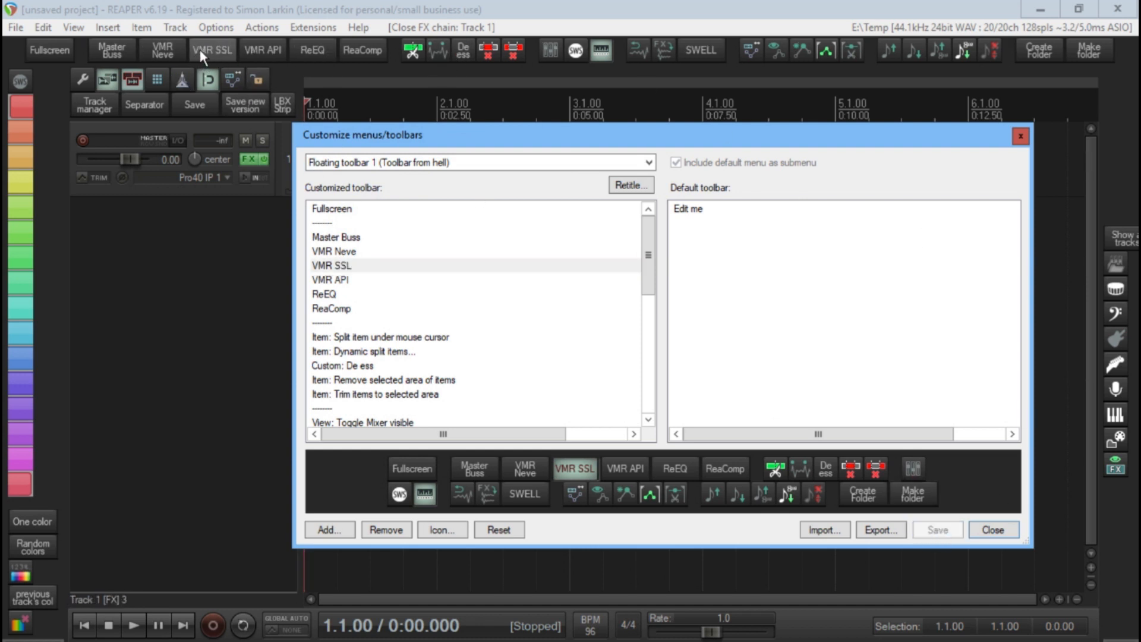
{"action": "left_click", "coordinate": [1020, 136]}
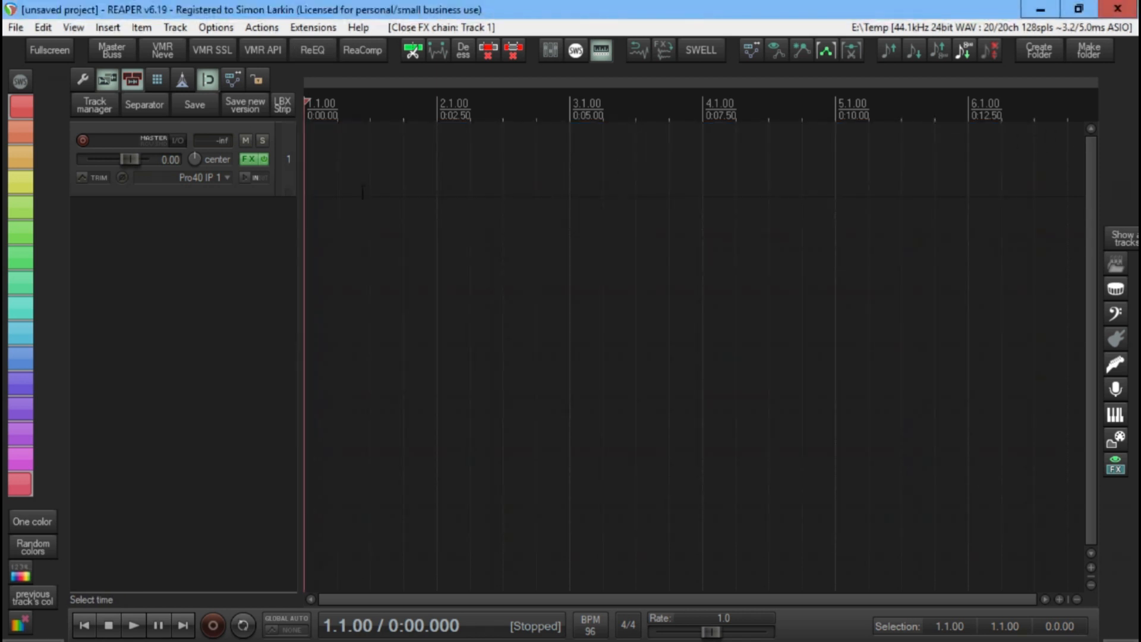
Insert the VMR SSL chain on track 1 with its new toolbar button, look through the rack's modules and close the plugin window
{"action": "left_click", "coordinate": [287, 143]}
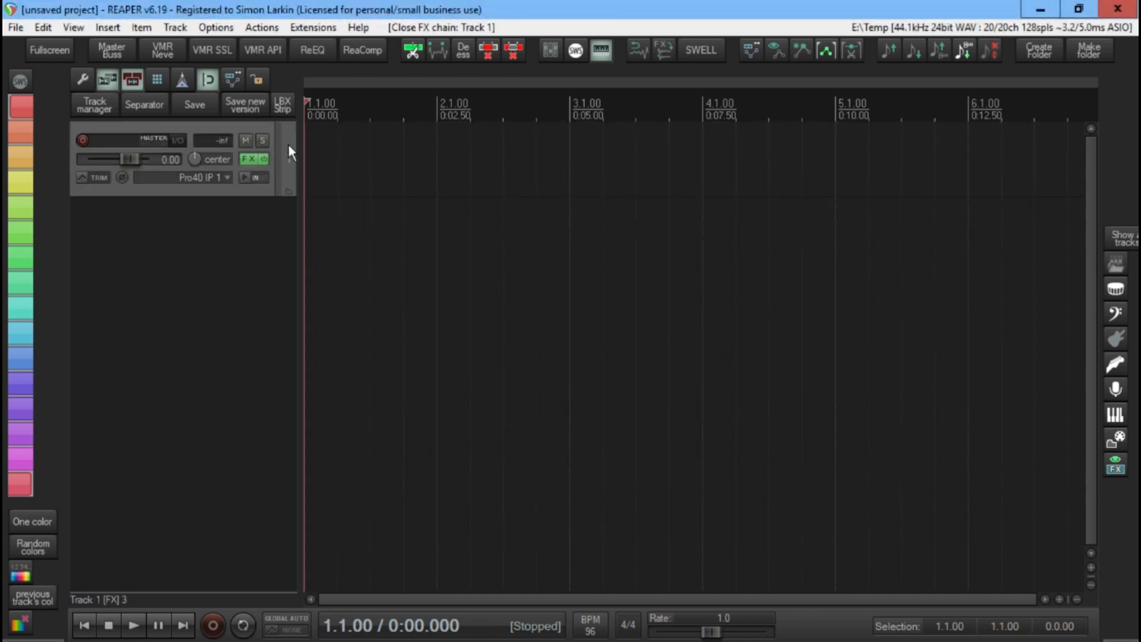
{"action": "left_click", "coordinate": [220, 48]}
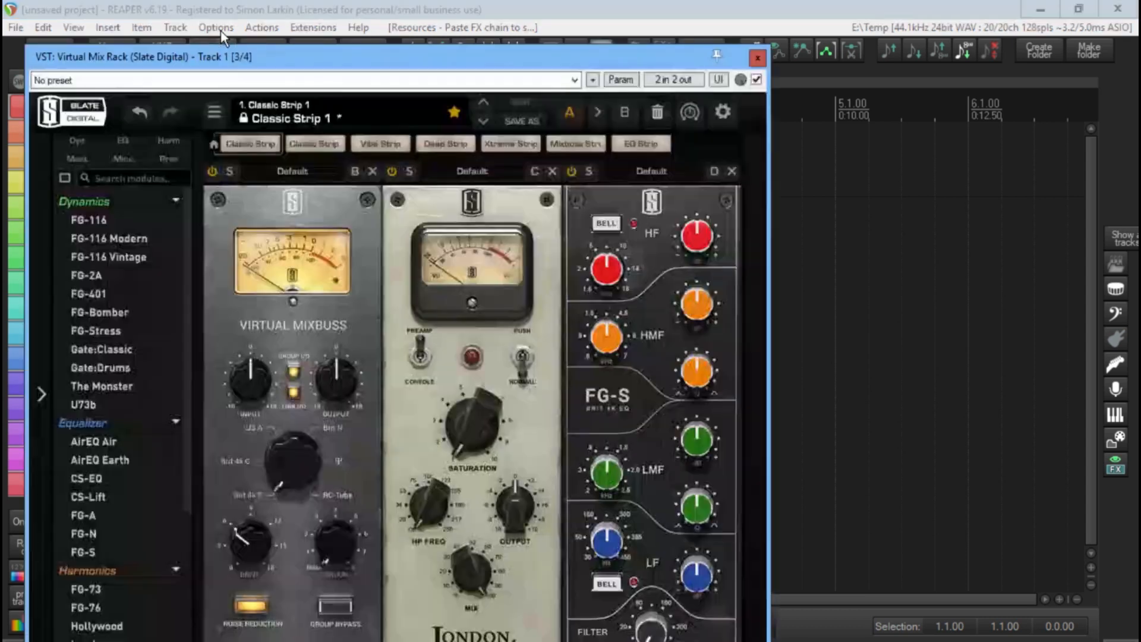
{"action": "left_click_drag", "start_coordinate": [380, 58], "coordinate": [530, 16]}
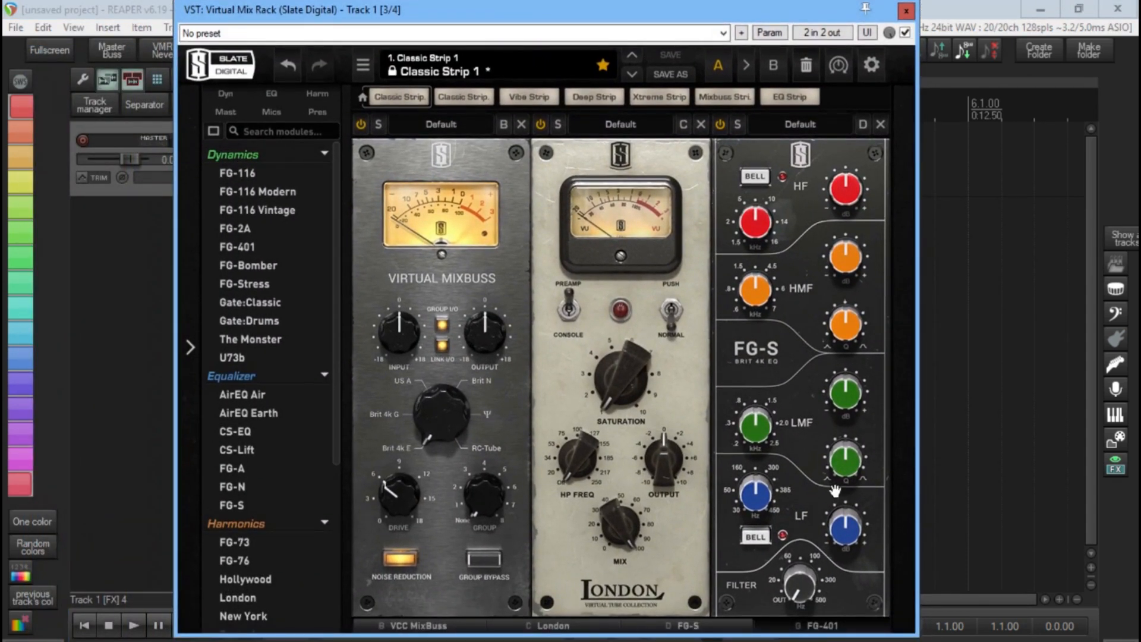
{"action": "left_click", "coordinate": [826, 625]}
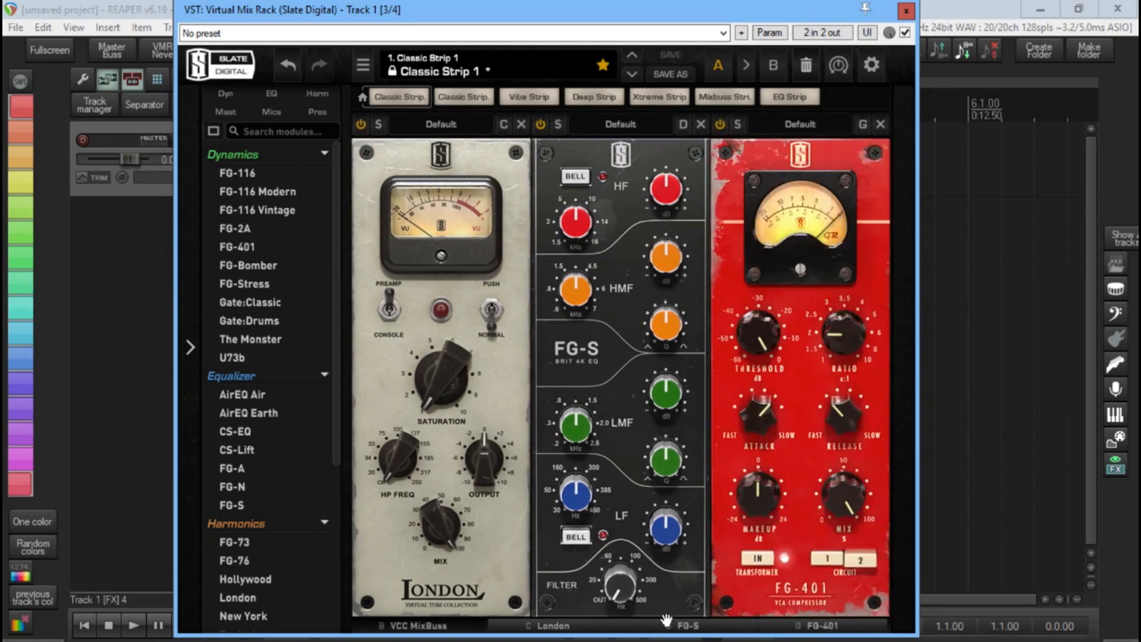
{"action": "left_click", "coordinate": [423, 624]}
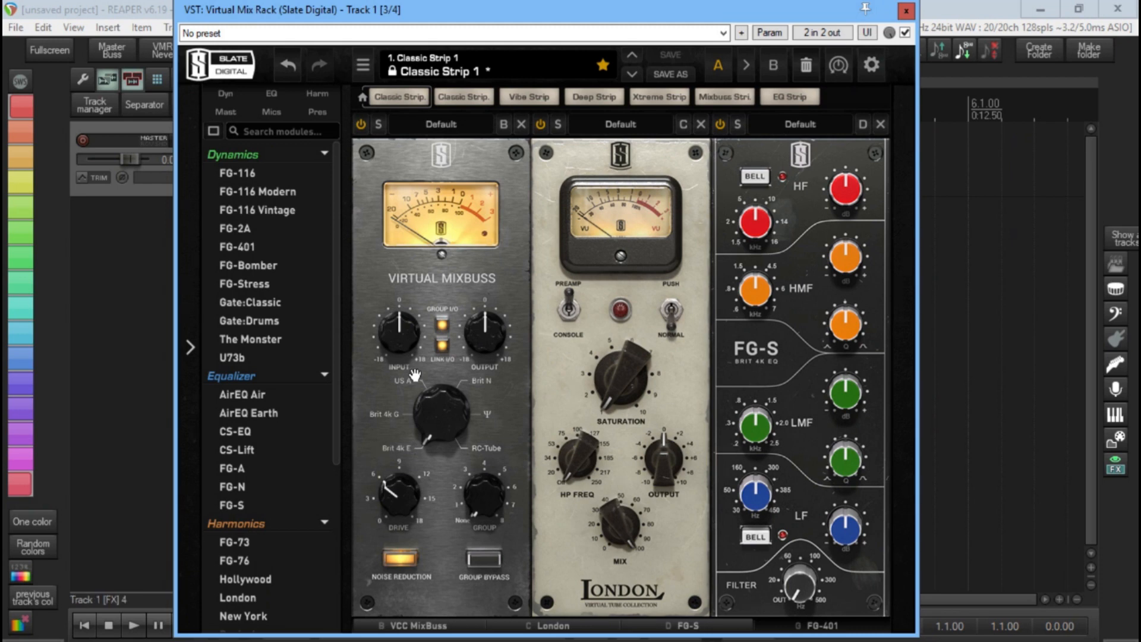
{"action": "left_click", "coordinate": [905, 10]}
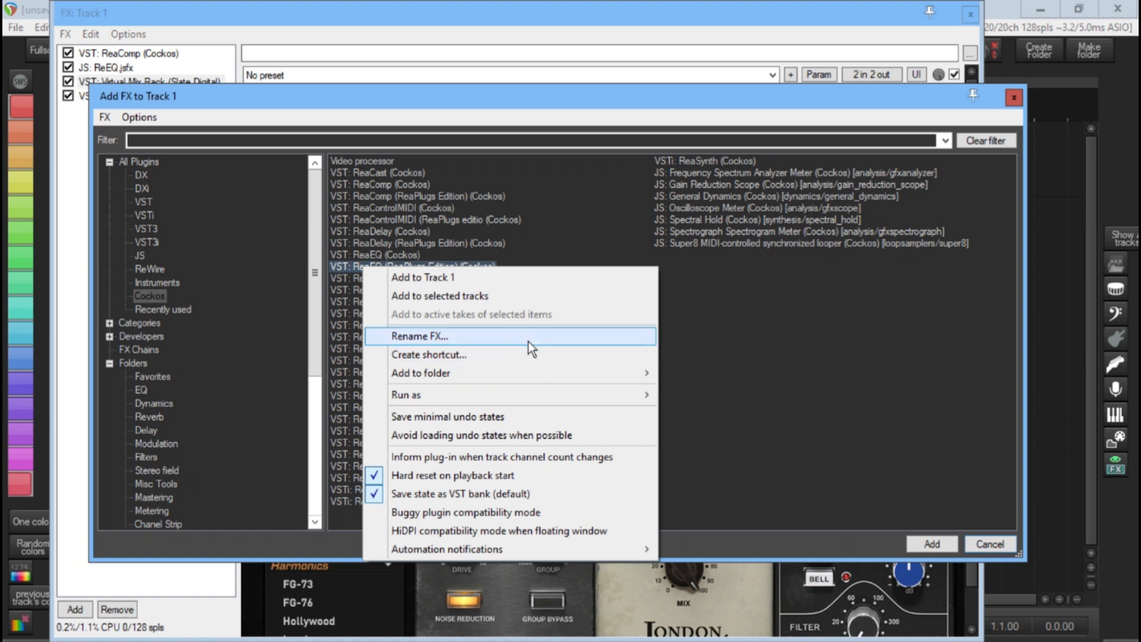
Open the shortcut assignment for VST: ReaEQ (ReaPlugs Edition) and leave it without assigning a key
{"action": "left_click", "coordinate": [553, 357]}
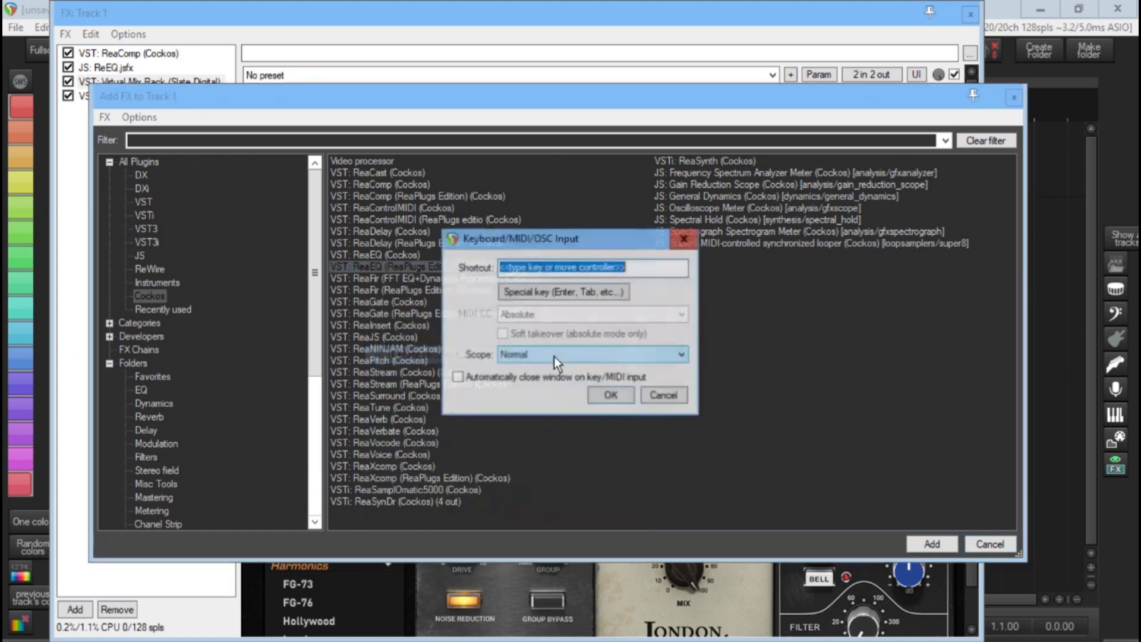
{"action": "left_click", "coordinate": [674, 396]}
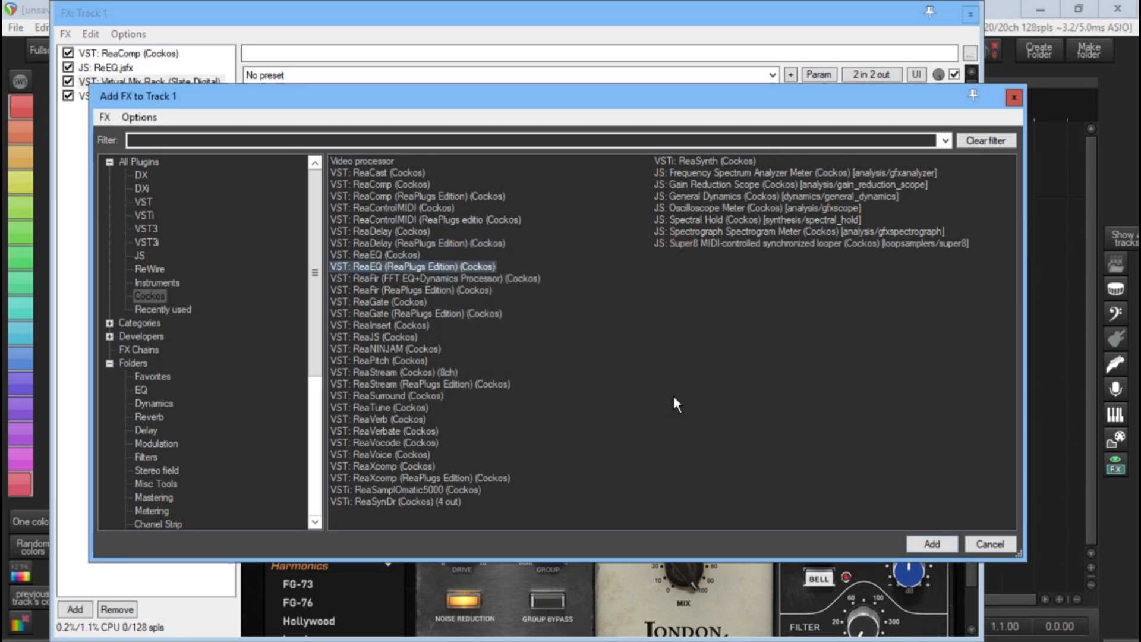